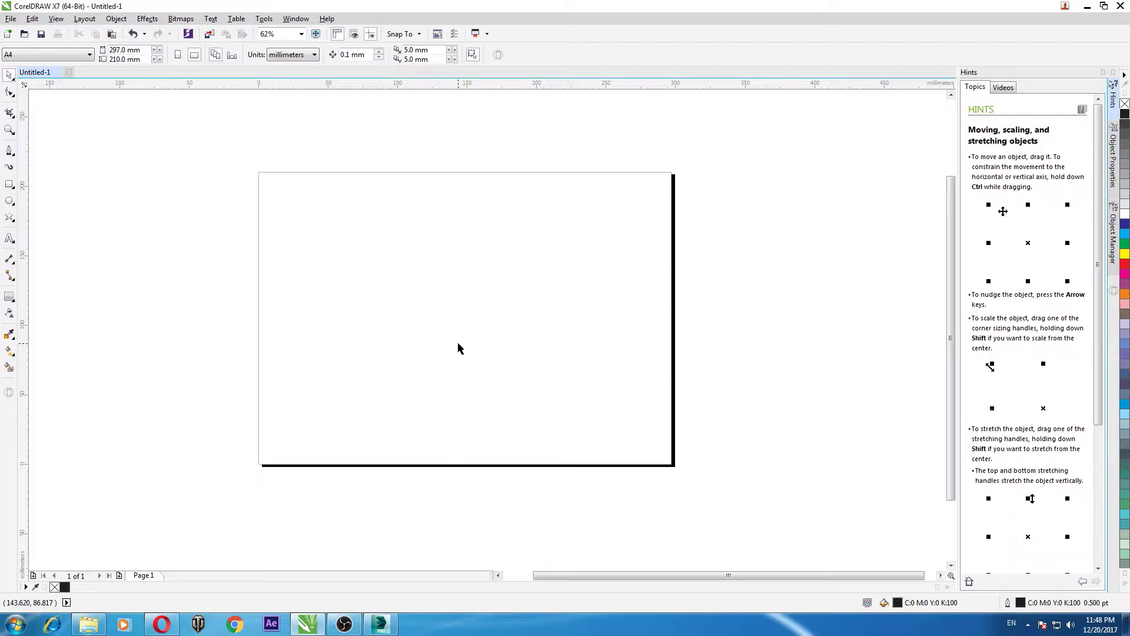
Pan around the blank landscape A4 page to survey the drawing area
{"action": "scroll", "coordinate": [458, 348], "scroll_direction": "up", "scroll_amount": 1}
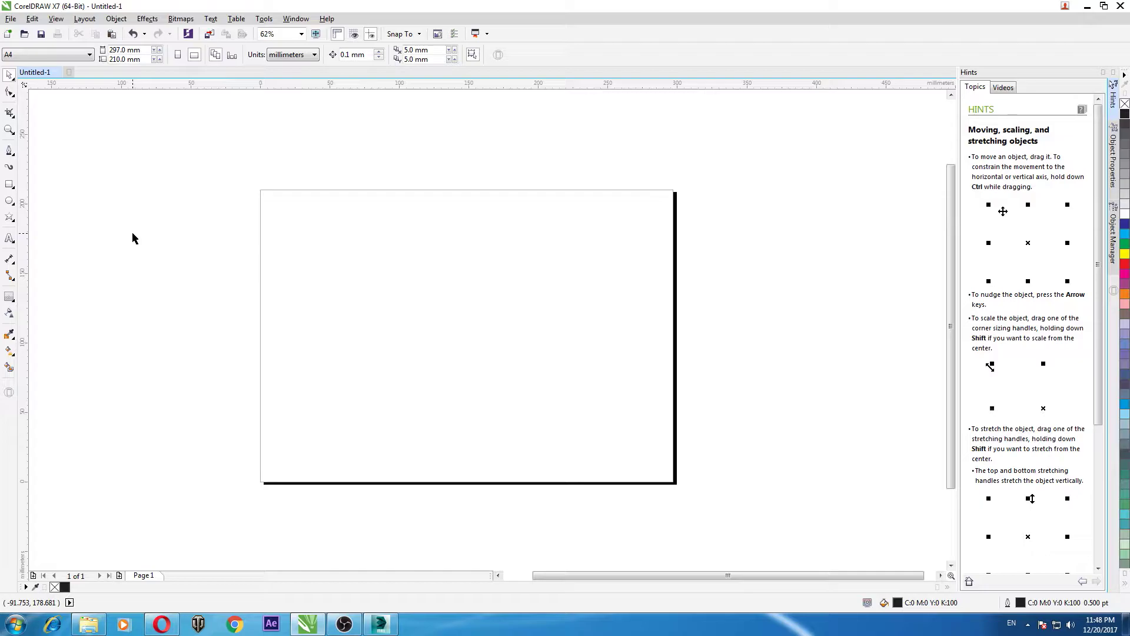
{"action": "left_click_drag", "start_coordinate": [229, 242], "coordinate": [159, 264]}
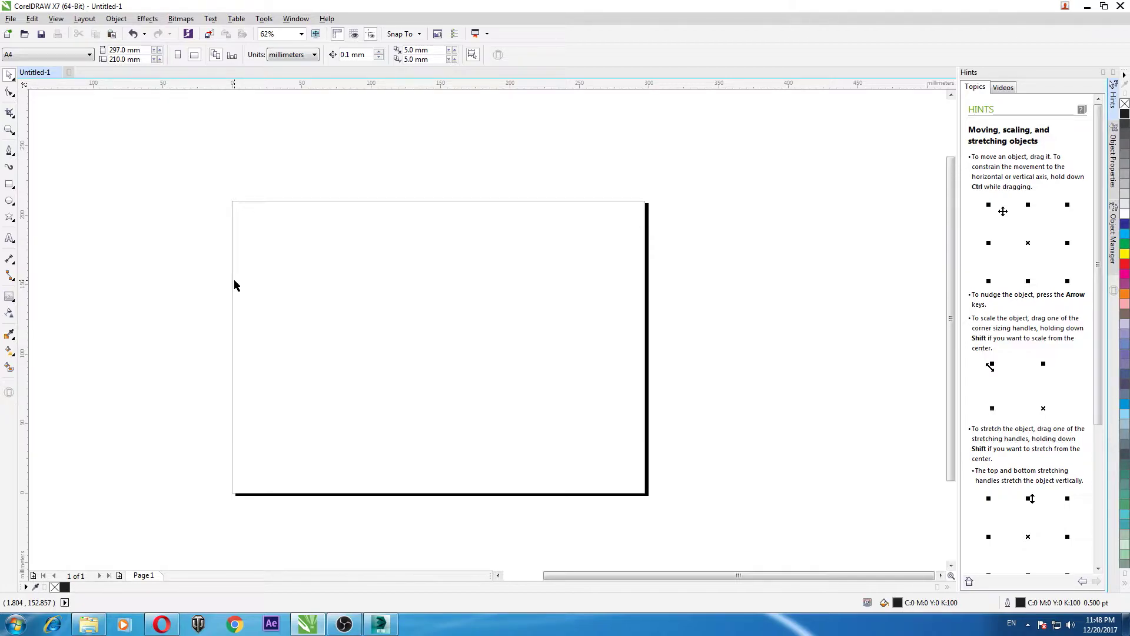
{"action": "mouse_move", "coordinate": [235, 285]}
{"action": "left_mouse_down"}
{"action": "mouse_move", "coordinate": [302, 255]}
{"action": "mouse_move", "coordinate": [333, 265]}
{"action": "left_mouse_up"}
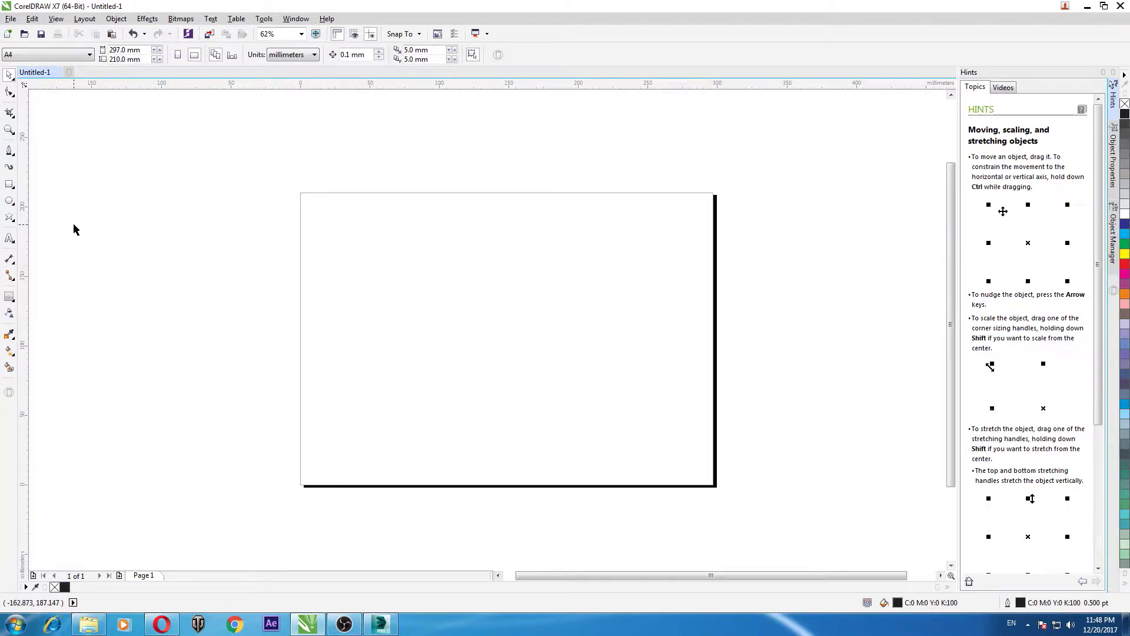
Draw a square with a smaller square inside, stretching the inner one right to 21.061 mm wide
{"action": "left_click", "coordinate": [9, 185]}
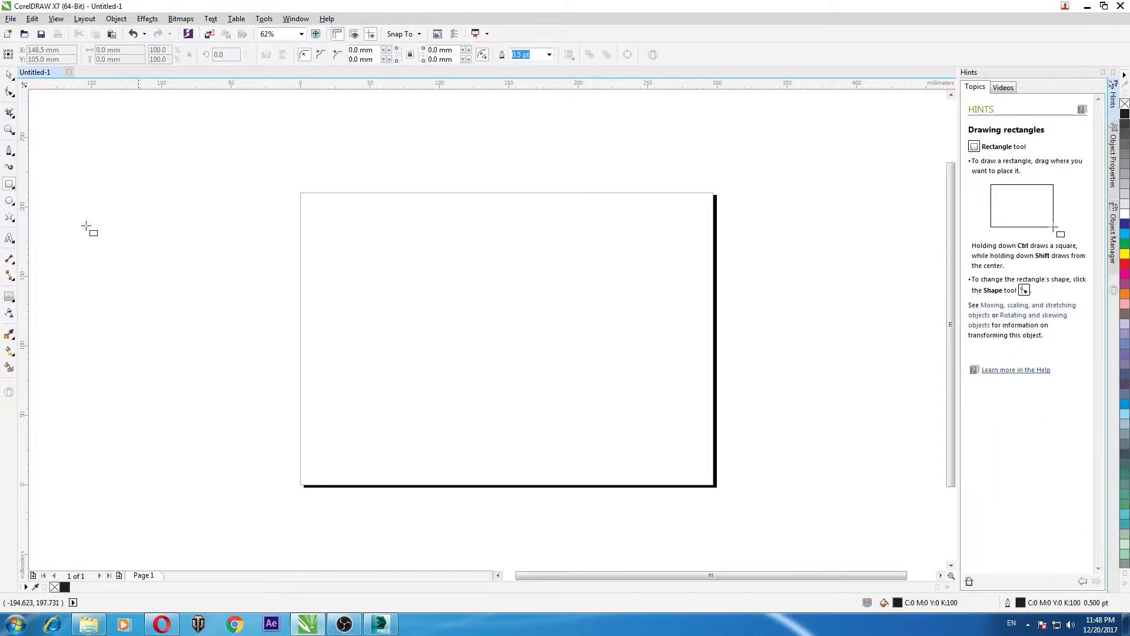
{"action": "scroll", "coordinate": [321, 262], "scroll_direction": "up", "scroll_amount": 2}
{"action": "mouse_move", "coordinate": [322, 338]}
{"action": "left_mouse_down"}
{"action": "mouse_move", "coordinate": [412, 238]}
{"action": "mouse_move", "coordinate": [385, 271]}
{"action": "left_mouse_up"}
{"action": "key", "text": "space"}
{"action": "scroll", "coordinate": [417, 256], "scroll_direction": "up", "scroll_amount": 2}
{"action": "left_click", "coordinate": [453, 308]}
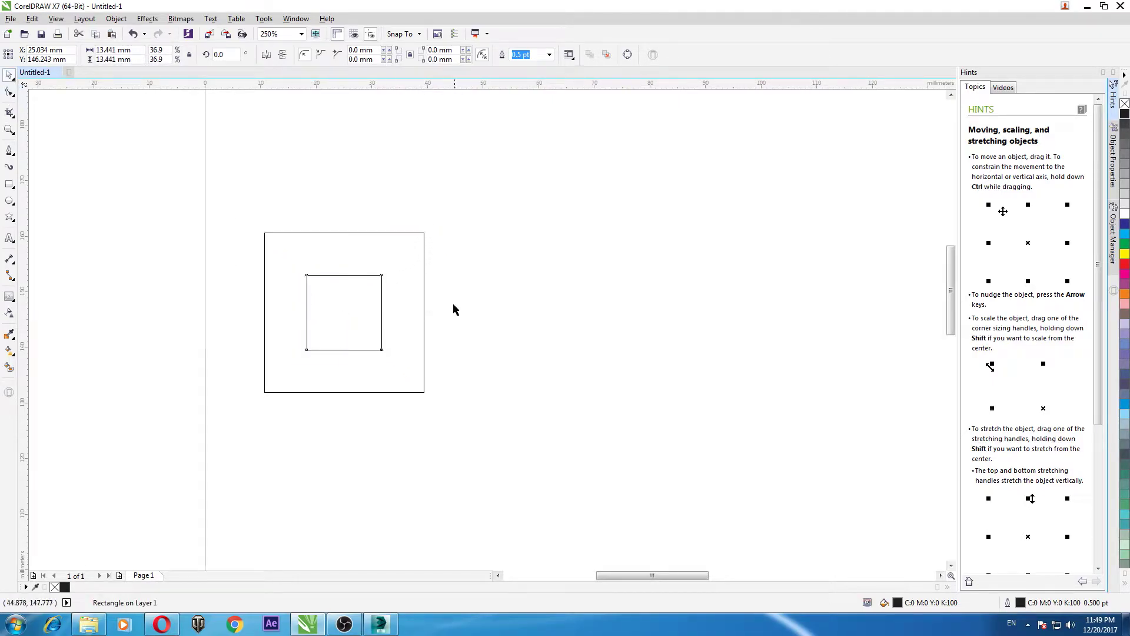
{"action": "left_click", "coordinate": [383, 308]}
{"action": "scroll", "coordinate": [384, 308], "scroll_direction": "up", "scroll_amount": 2}
{"action": "left_click_drag", "start_coordinate": [384, 307], "coordinate": [462, 314]}
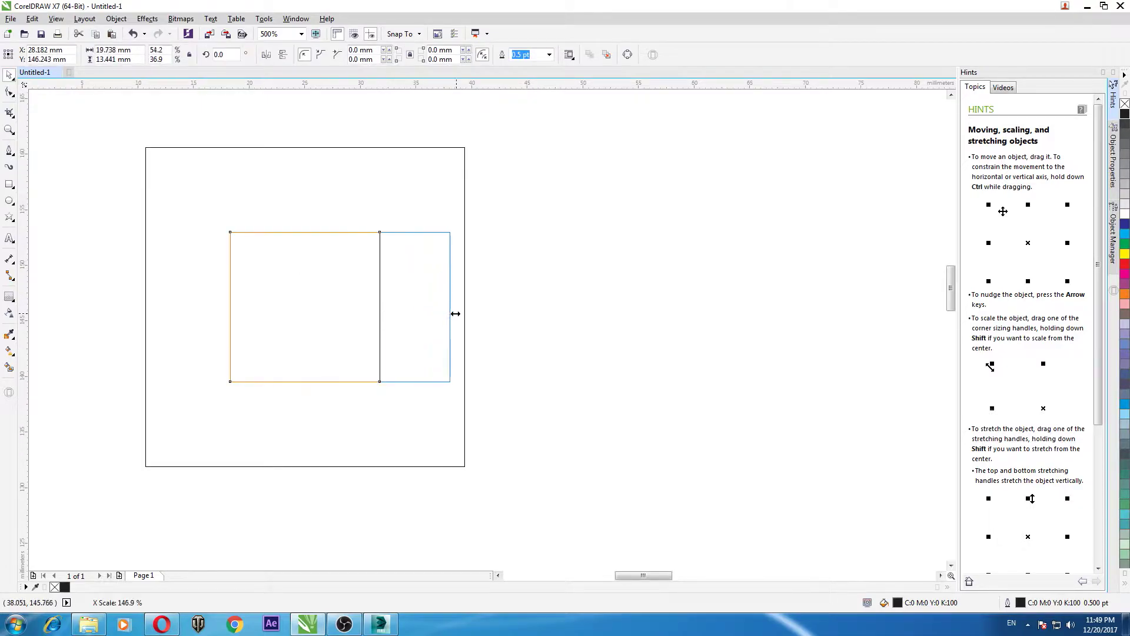
Trace a squared spiral Pen line along the outer and inner square edges, ending with a short drop
{"action": "left_click", "coordinate": [9, 150]}
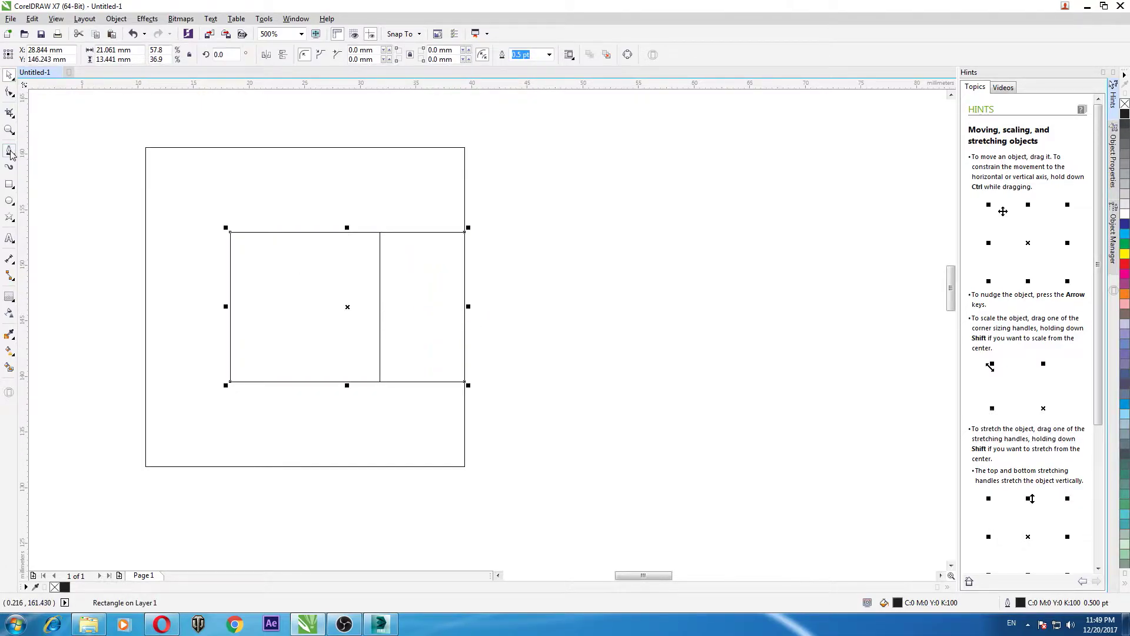
{"action": "left_click", "coordinate": [157, 238]}
{"action": "left_click", "coordinate": [221, 171]}
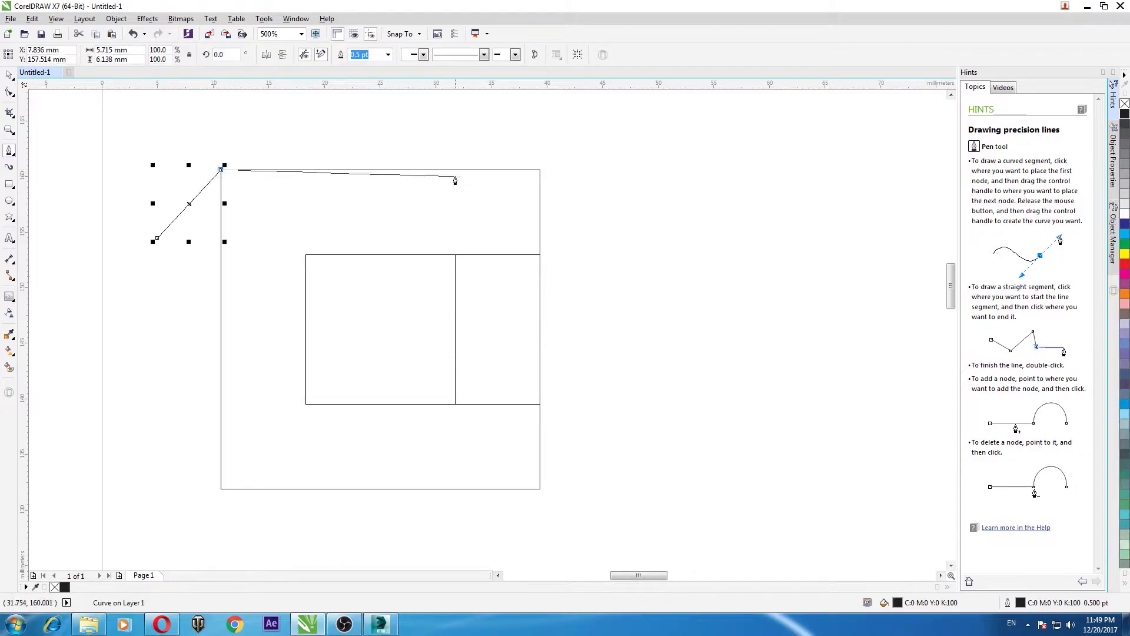
{"action": "left_click", "coordinate": [540, 170]}
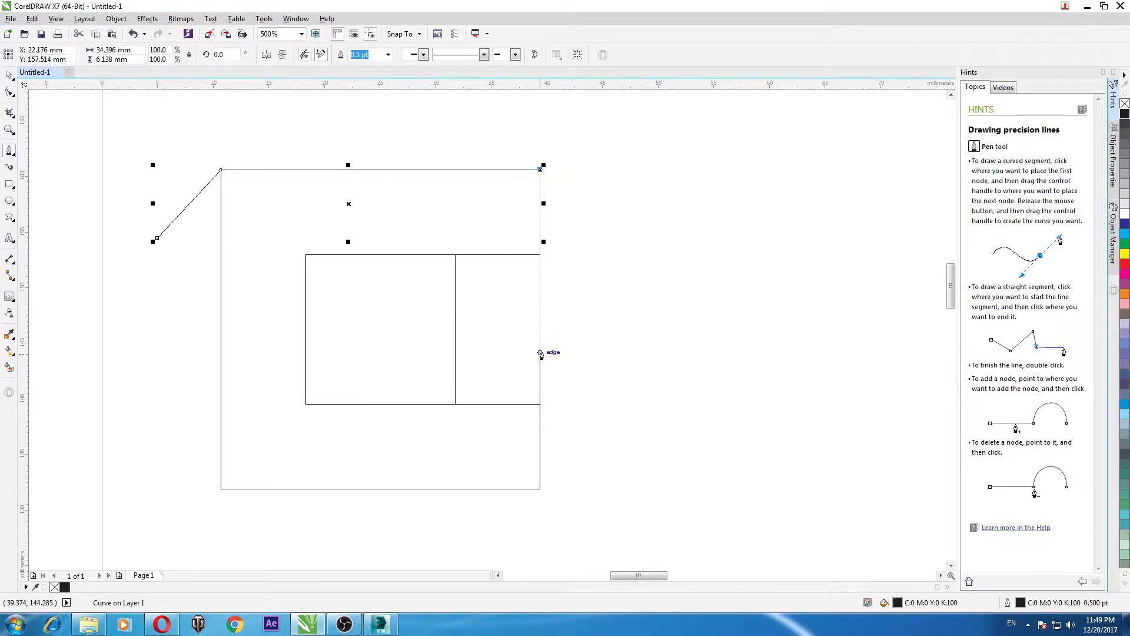
{"action": "left_click", "coordinate": [540, 404]}
{"action": "left_click", "coordinate": [305, 404]}
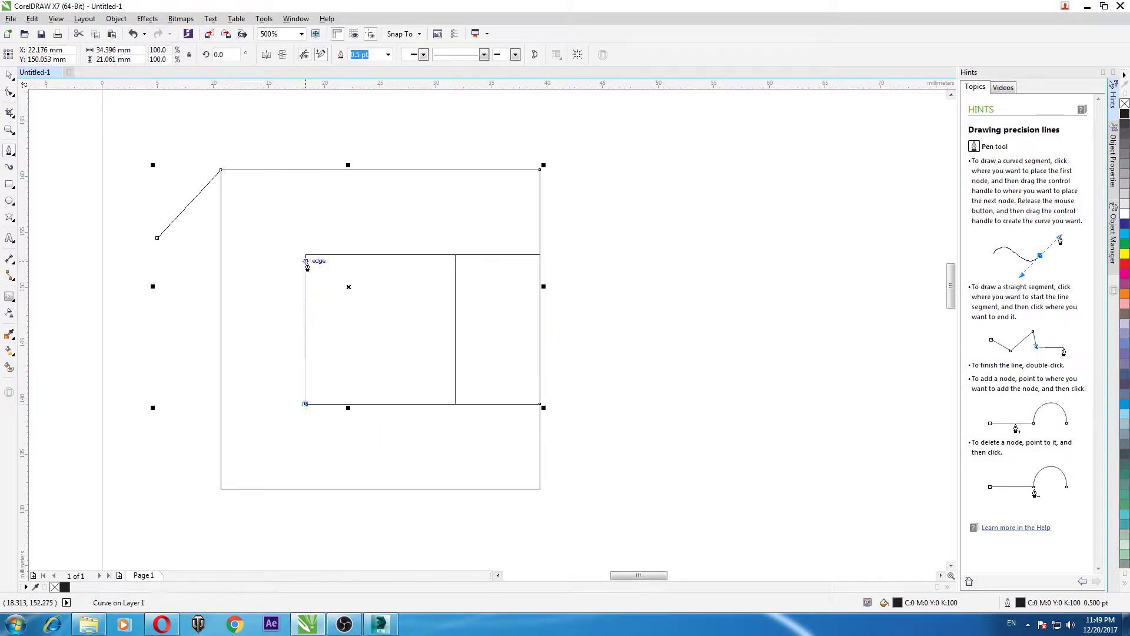
{"action": "left_click", "coordinate": [306, 255]}
{"action": "left_click", "coordinate": [455, 254]}
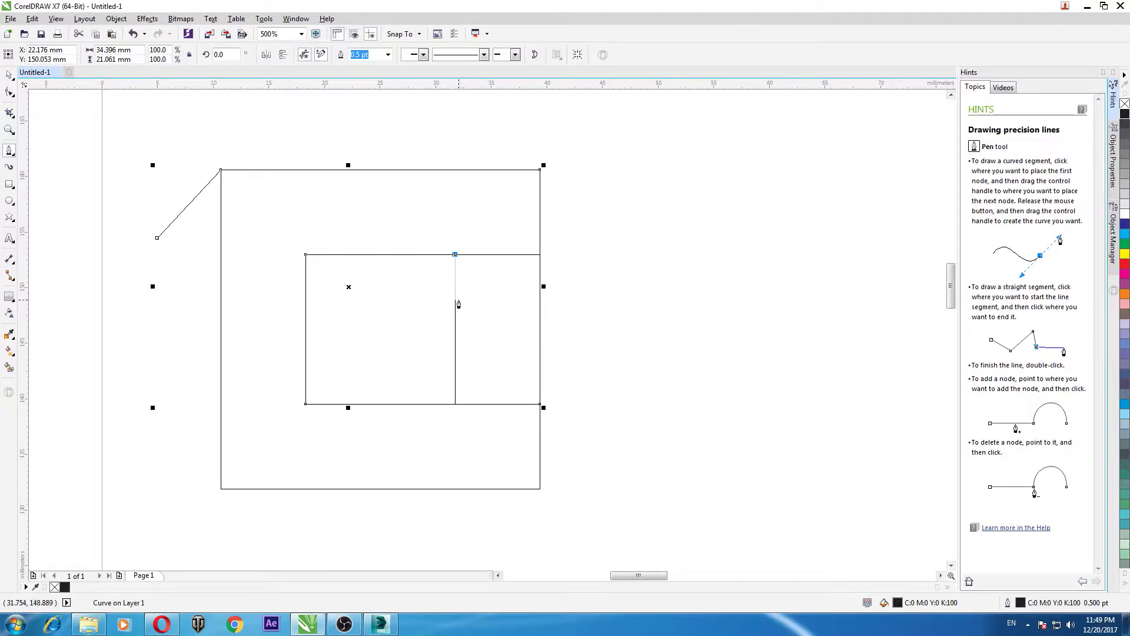
{"action": "double_click", "coordinate": [455, 299]}
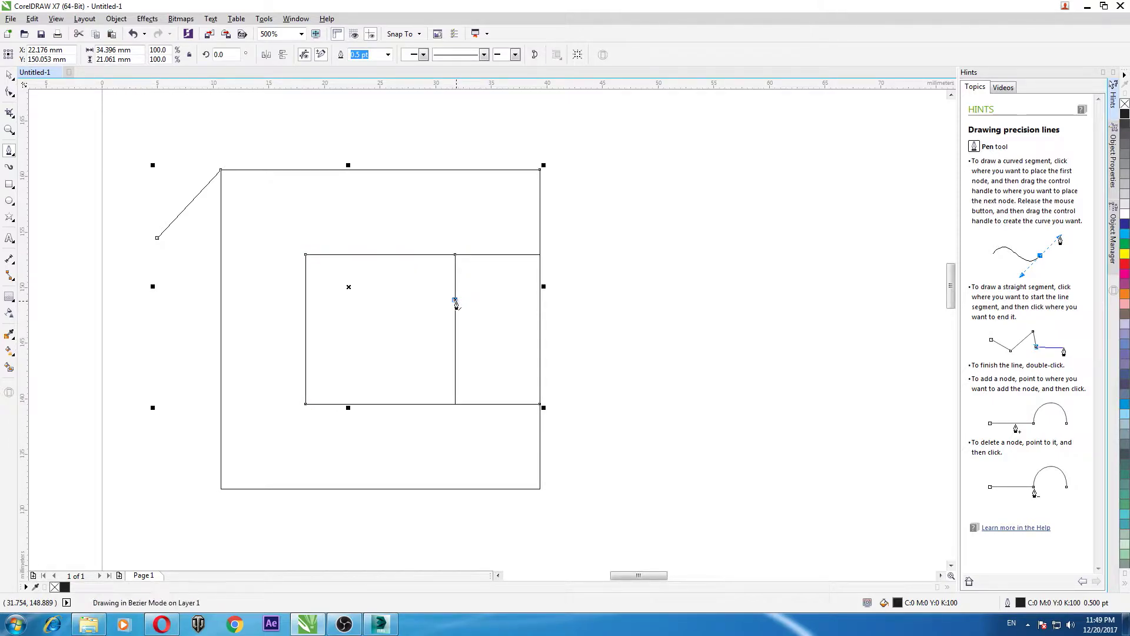
Delete the stray starting node so the spiral begins at the outer square's top-left corner
{"action": "left_click", "coordinate": [9, 92]}
{"action": "left_click_drag", "start_coordinate": [136, 204], "coordinate": [190, 283]}
{"action": "key", "text": "Delete"}
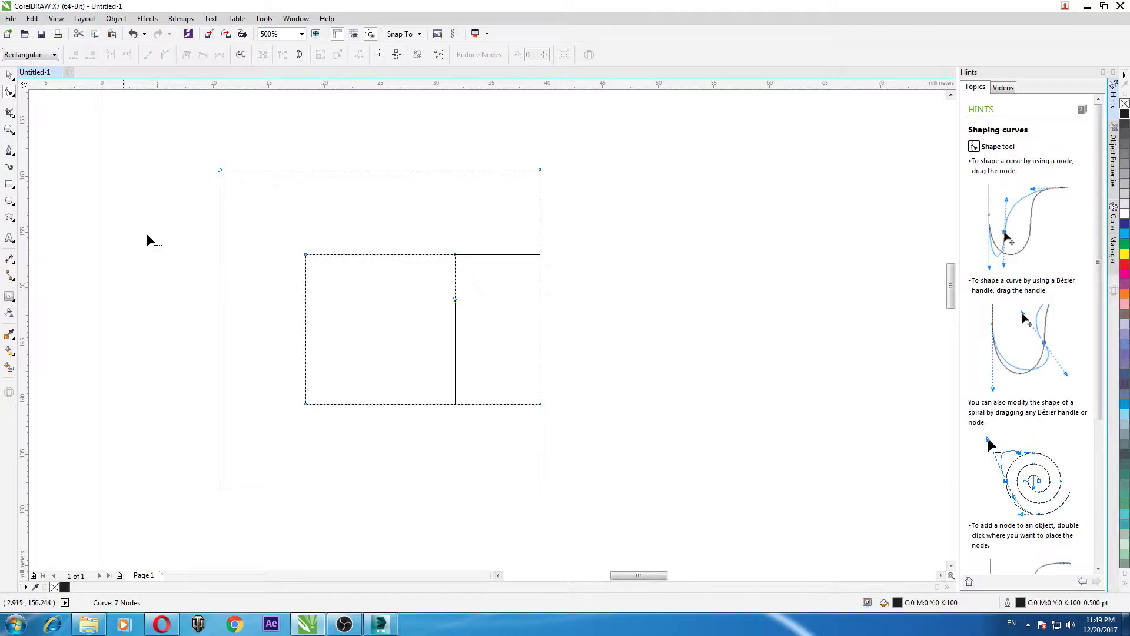
Move the spiral line to the right of the guide squares and select it
{"action": "left_click", "coordinate": [9, 75]}
{"action": "scroll", "coordinate": [408, 240], "scroll_direction": "down", "scroll_amount": 3}
{"action": "left_click_drag", "start_coordinate": [404, 255], "coordinate": [577, 259]}
{"action": "left_click_drag", "start_coordinate": [551, 346], "coordinate": [412, 232]}
{"action": "scroll", "coordinate": [457, 253], "scroll_direction": "up", "scroll_amount": 2}
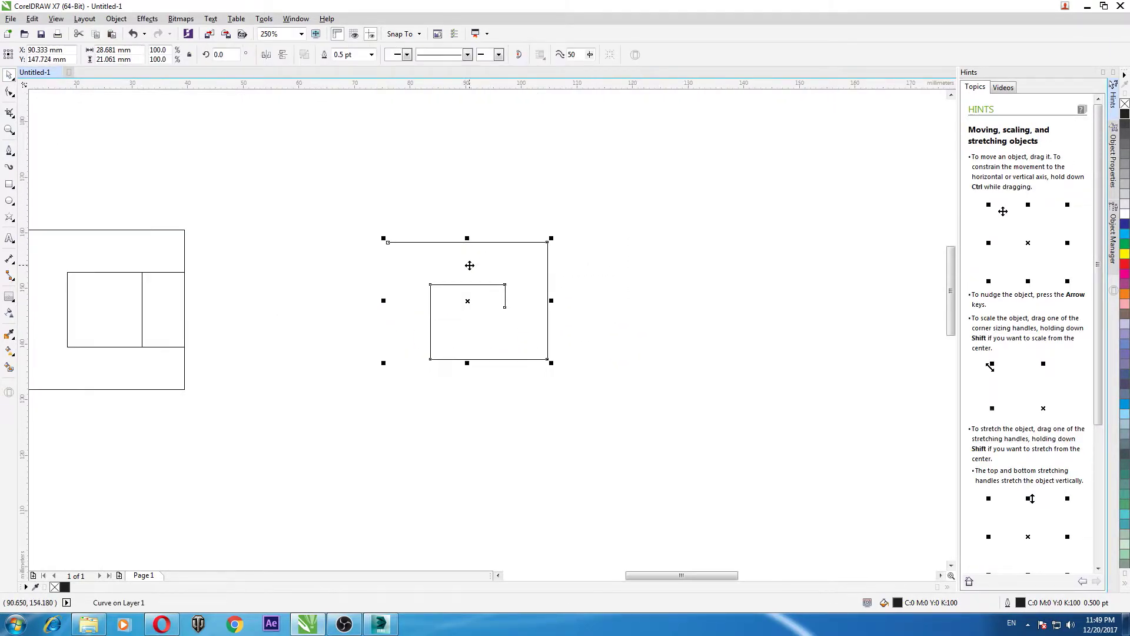
Add an outside contour to the spiral and break the contour group into separate lines
{"action": "left_click", "coordinate": [9, 296]}
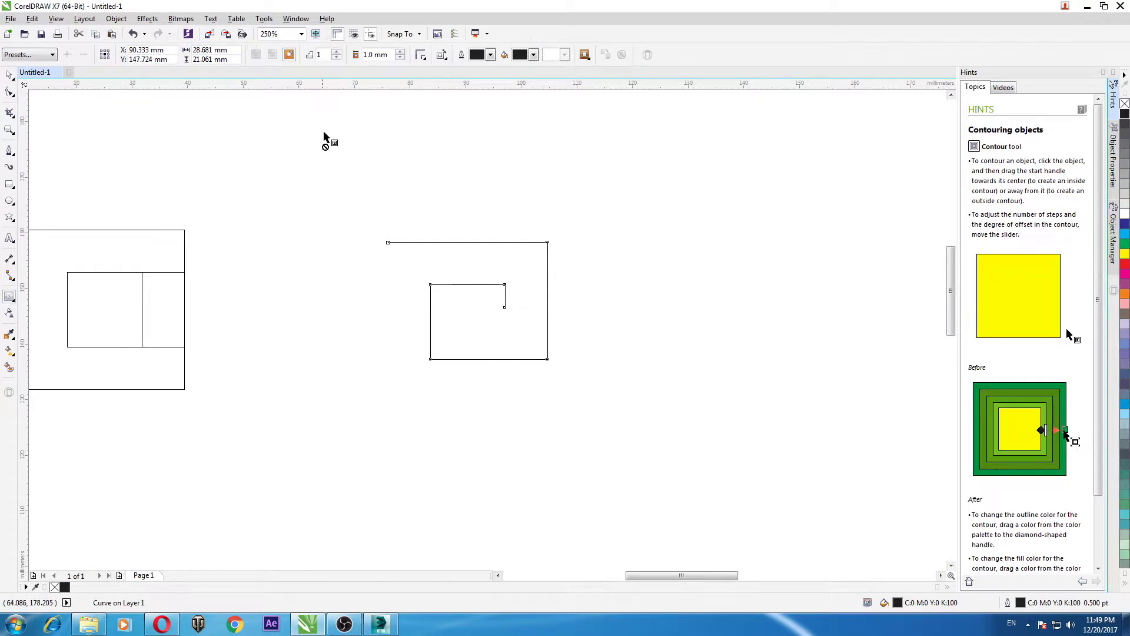
{"action": "left_click", "coordinate": [289, 55]}
{"action": "left_click", "coordinate": [10, 75]}
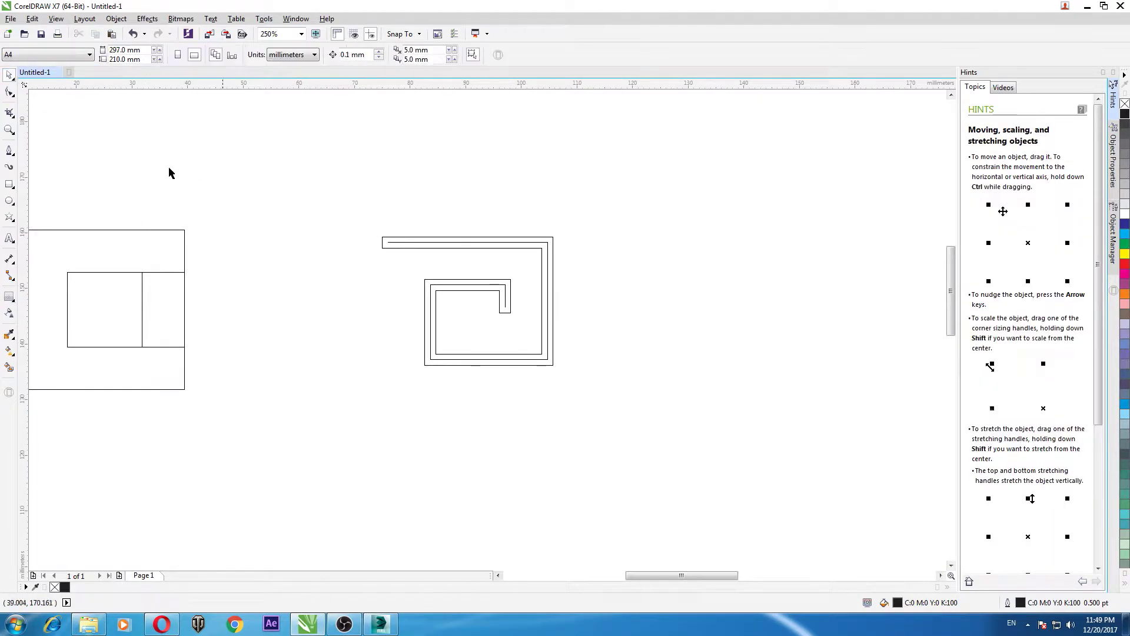
{"action": "right_click", "coordinate": [492, 251]}
{"action": "left_click", "coordinate": [512, 267]}
{"action": "left_click_drag", "start_coordinate": [502, 245], "coordinate": [513, 200]}
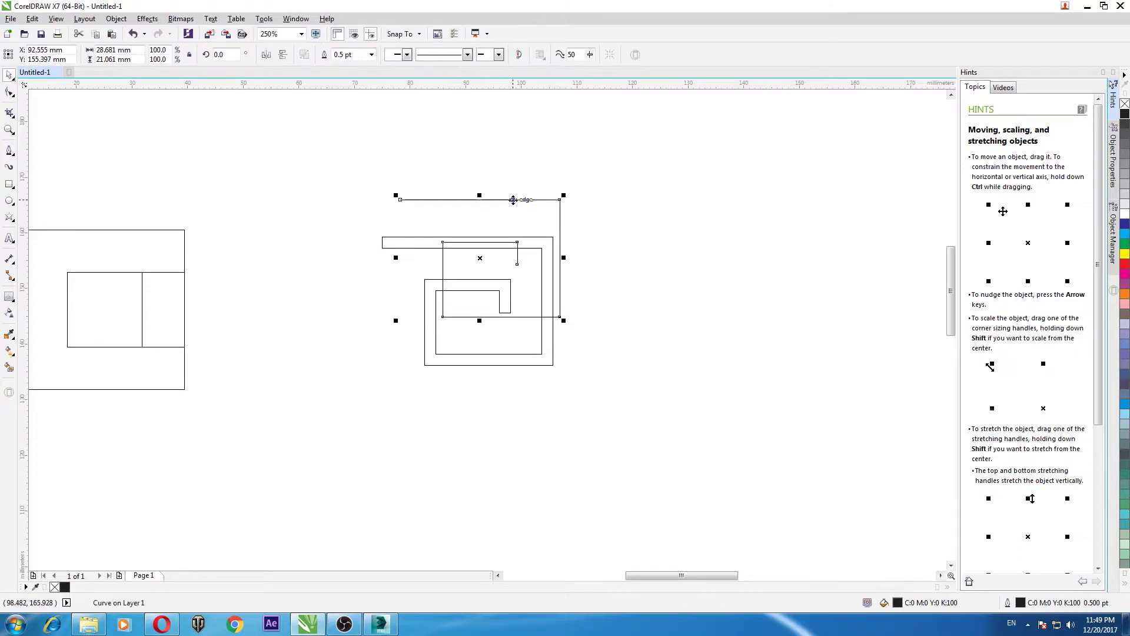
{"action": "key", "text": "Escape"}
Rotate the spiral 180° and slide it to interlock with the other spiral
{"action": "left_click_drag", "start_coordinate": [316, 200], "coordinate": [661, 451]}
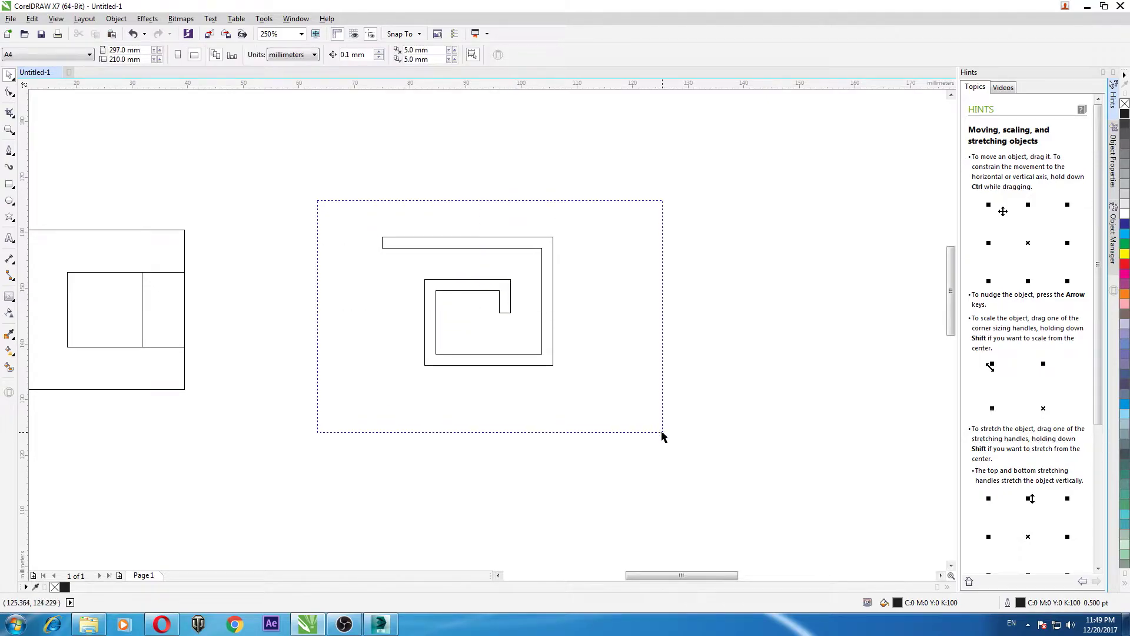
{"action": "left_click", "coordinate": [518, 361]}
{"action": "left_click_drag", "start_coordinate": [556, 368], "coordinate": [415, 264]}
{"action": "scroll", "coordinate": [518, 275], "scroll_direction": "up", "scroll_amount": 2}
{"action": "left_click_drag", "start_coordinate": [505, 257], "coordinate": [547, 292]}
{"action": "key", "text": "Escape"}
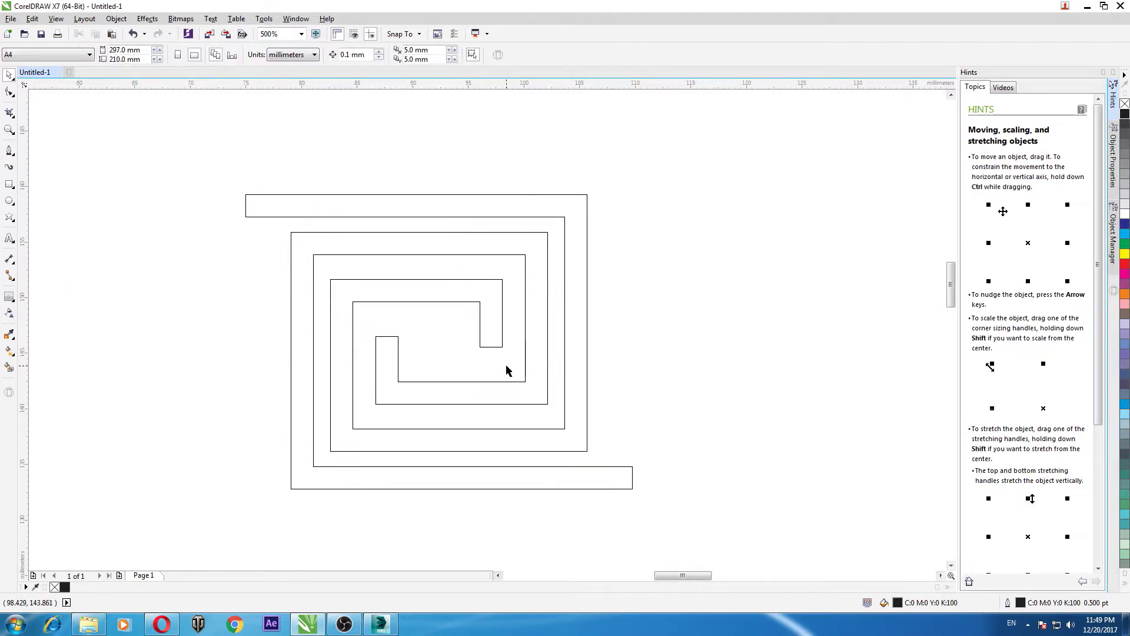
{"action": "scroll", "coordinate": [506, 369], "scroll_direction": "up", "scroll_amount": 2}
Draw a small rectangle and stretch it across the spiral's centre gap
{"action": "left_click", "coordinate": [10, 184]}
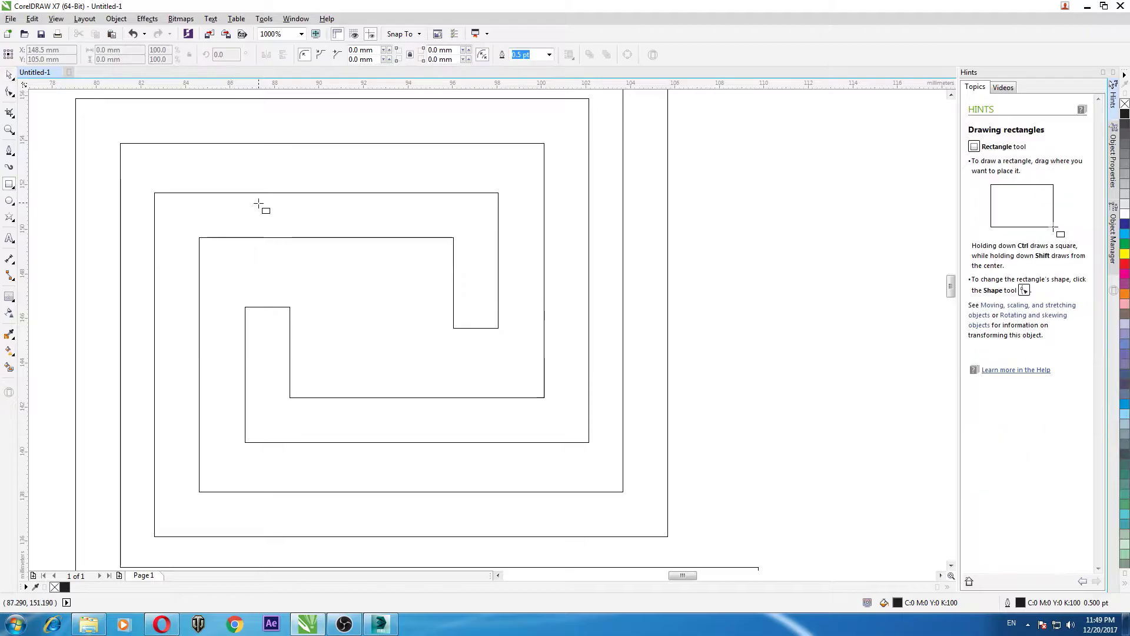
{"action": "left_click_drag", "start_coordinate": [259, 193], "coordinate": [427, 237]}
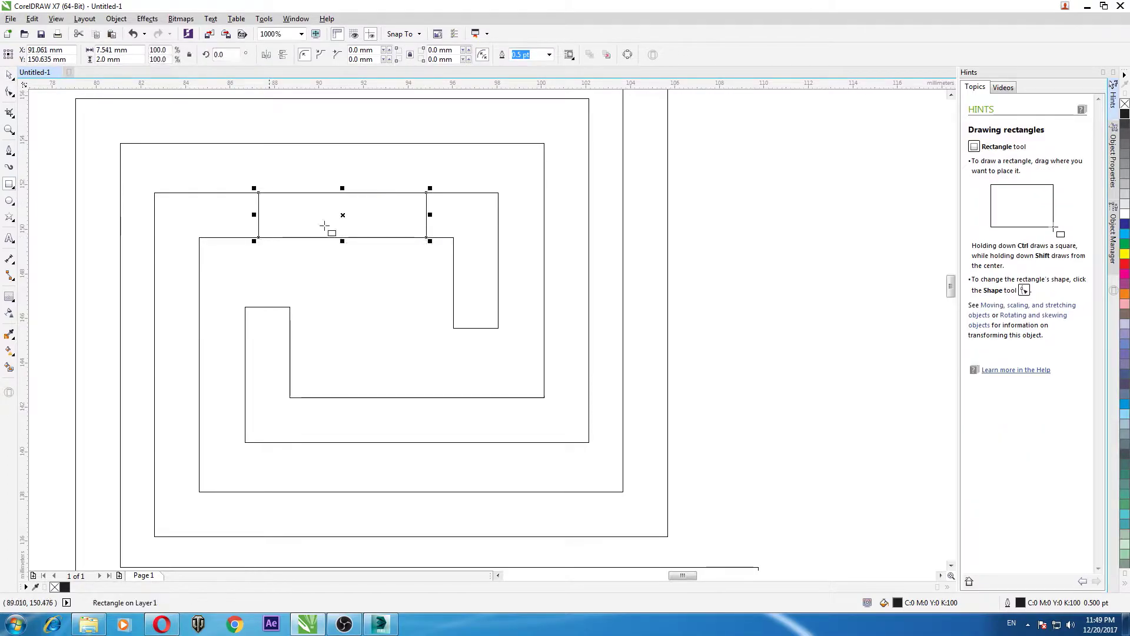
{"action": "left_click", "coordinate": [9, 75]}
{"action": "left_click_drag", "start_coordinate": [342, 216], "coordinate": [329, 322]}
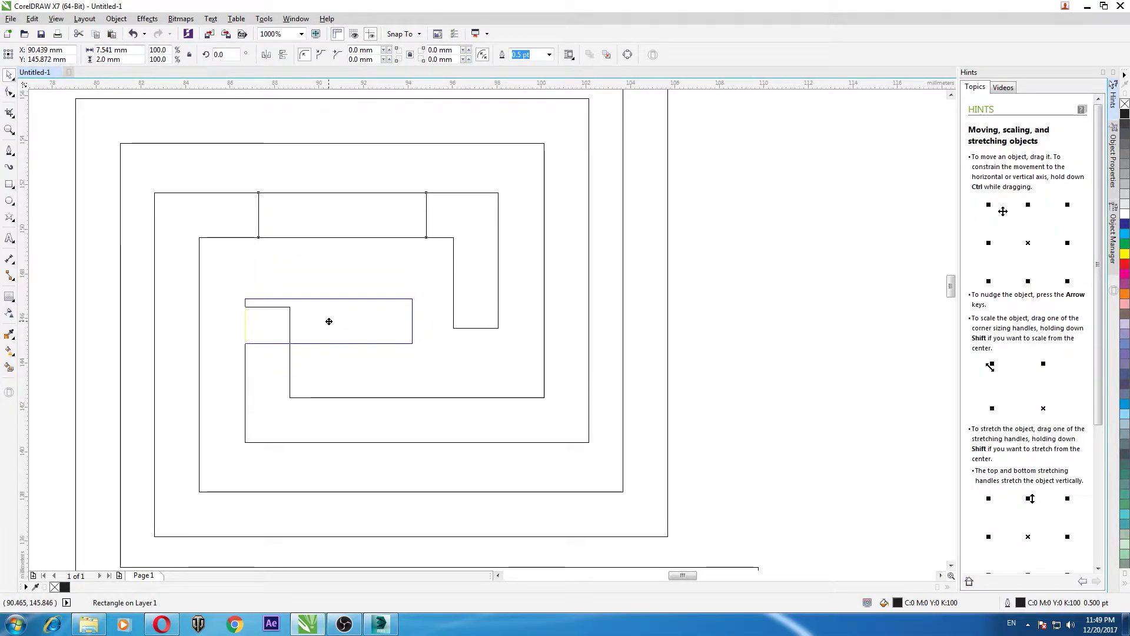
{"action": "scroll", "coordinate": [408, 327], "scroll_direction": "up", "scroll_amount": 2}
{"action": "left_click_drag", "start_coordinate": [416, 314], "coordinate": [593, 332]}
Nudge the bridging rectangle into place with its left edge aligned to the spiral line
{"action": "key", "text": "Up"}
{"action": "key", "text": "Up"}
{"action": "key", "text": "Up"}
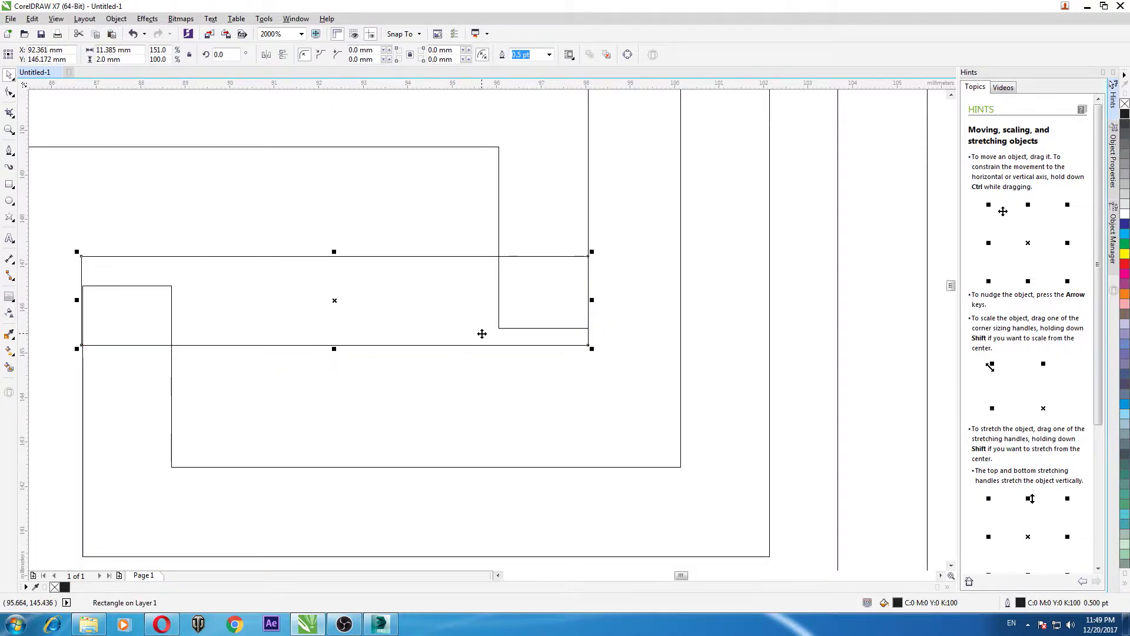
{"action": "key", "text": "Down"}
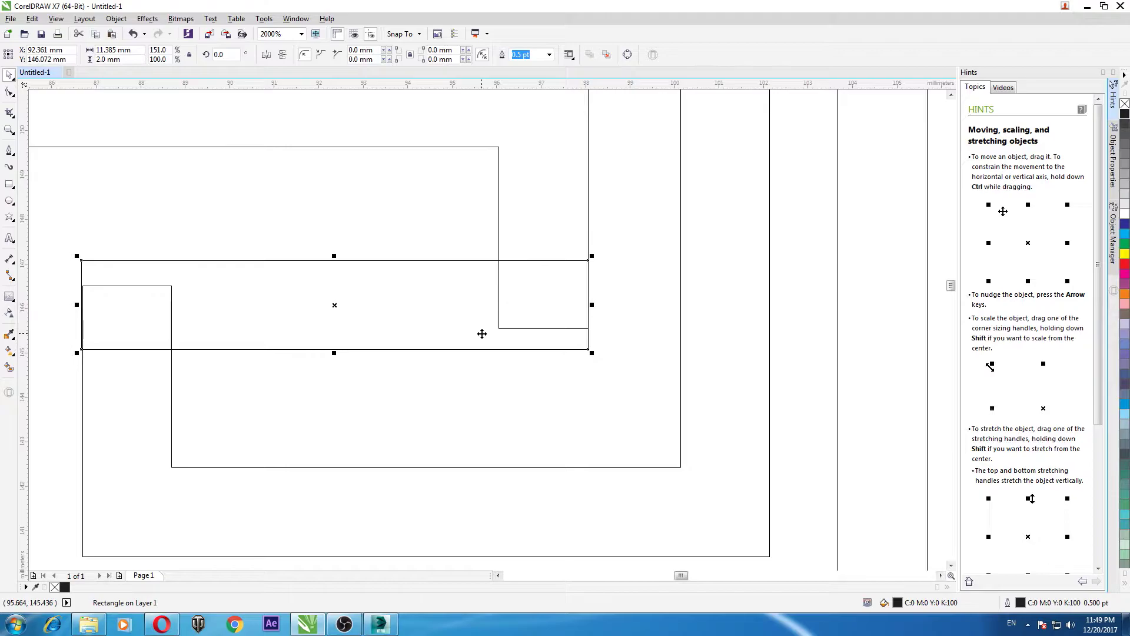
{"action": "scroll", "coordinate": [316, 325], "scroll_direction": "up", "scroll_amount": 2}
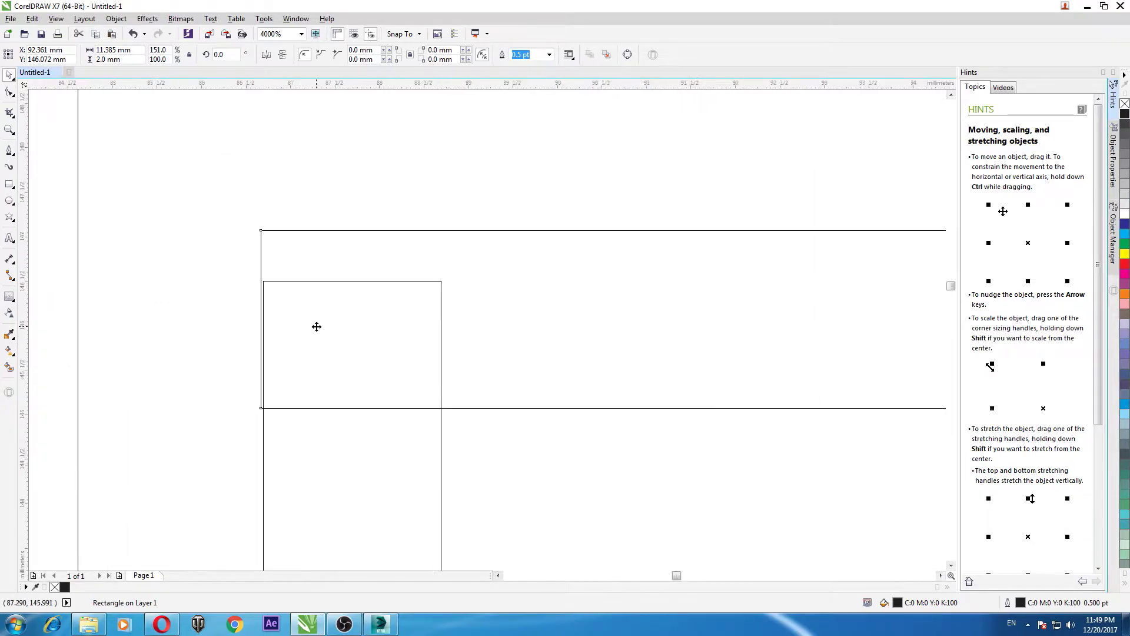
{"action": "scroll", "coordinate": [204, 333], "scroll_direction": "up", "scroll_amount": 1}
{"action": "left_click_drag", "start_coordinate": [200, 313], "coordinate": [205, 313]}
{"action": "scroll", "coordinate": [206, 313], "scroll_direction": "down", "scroll_amount": 3}
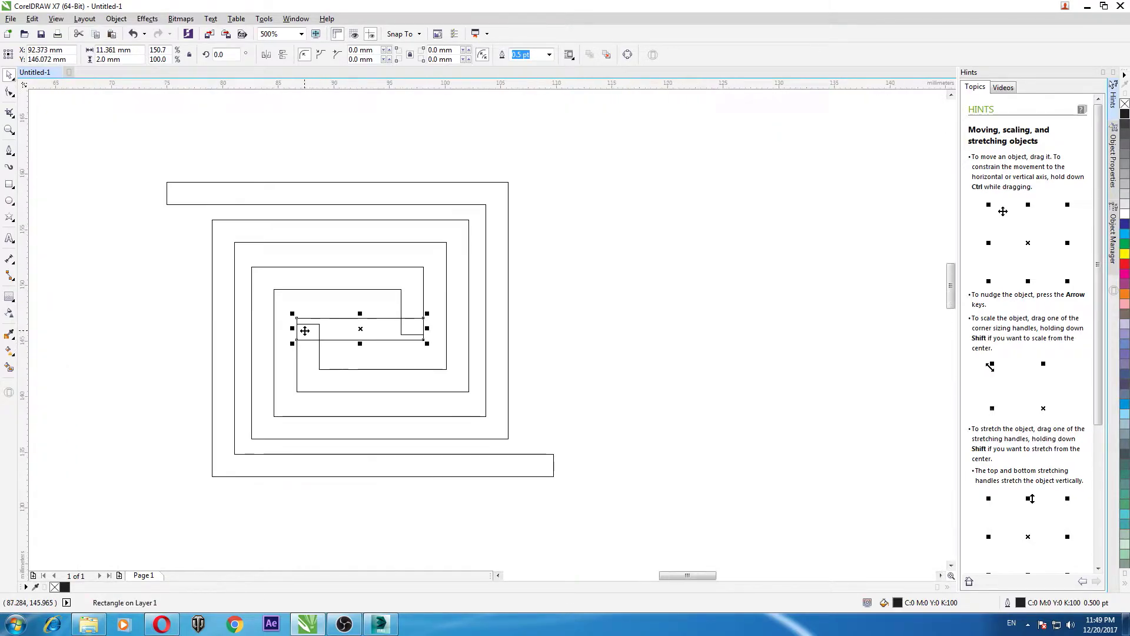
{"action": "scroll", "coordinate": [302, 327], "scroll_direction": "down", "scroll_amount": 2}
Weld all spiral pieces into one Greek-key shape and select the guide squares
{"action": "left_click_drag", "start_coordinate": [312, 240], "coordinate": [202, 174]}
{"action": "scroll", "coordinate": [337, 132], "scroll_direction": "down", "scroll_amount": 1}
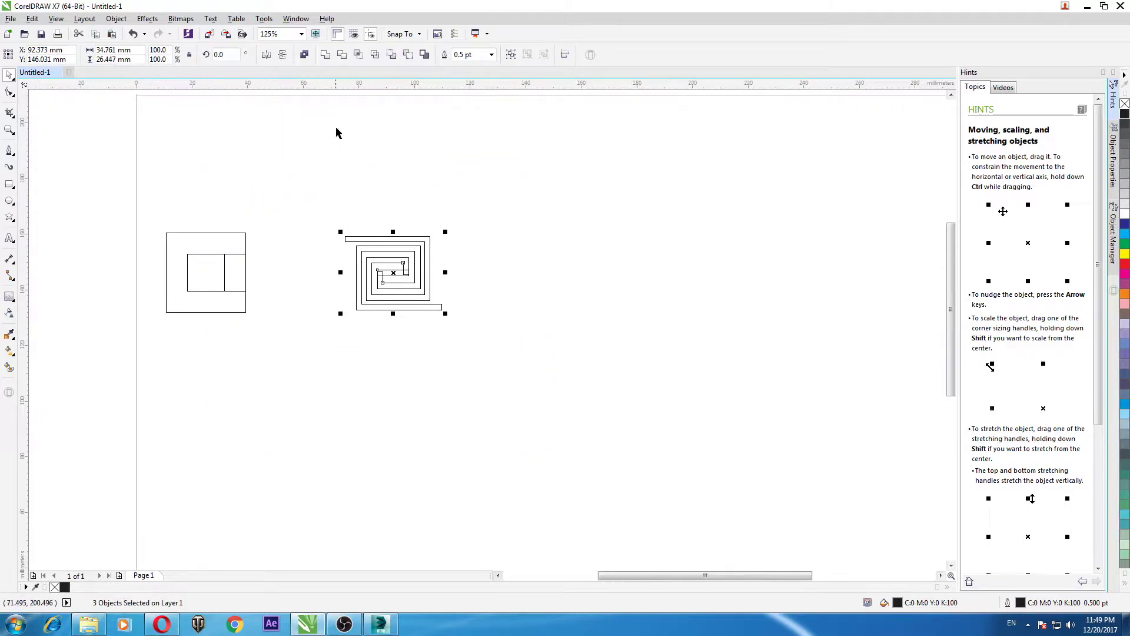
{"action": "left_click", "coordinate": [326, 57]}
{"action": "left_click_drag", "start_coordinate": [133, 186], "coordinate": [313, 356]}
Delete the guide squares and scale the spiral to 85.9% near the page's top-left
{"action": "key", "text": "Delete"}
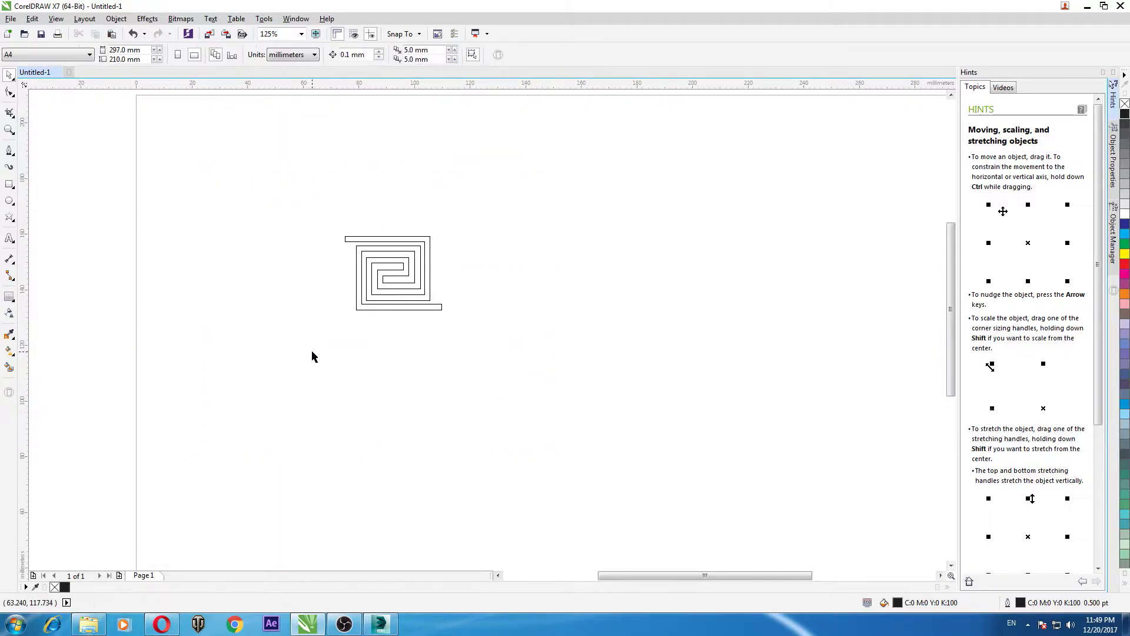
{"action": "left_click", "coordinate": [372, 245]}
{"action": "left_click_drag", "start_coordinate": [371, 245], "coordinate": [188, 127]}
{"action": "scroll", "coordinate": [371, 270], "scroll_direction": "up", "scroll_amount": 1}
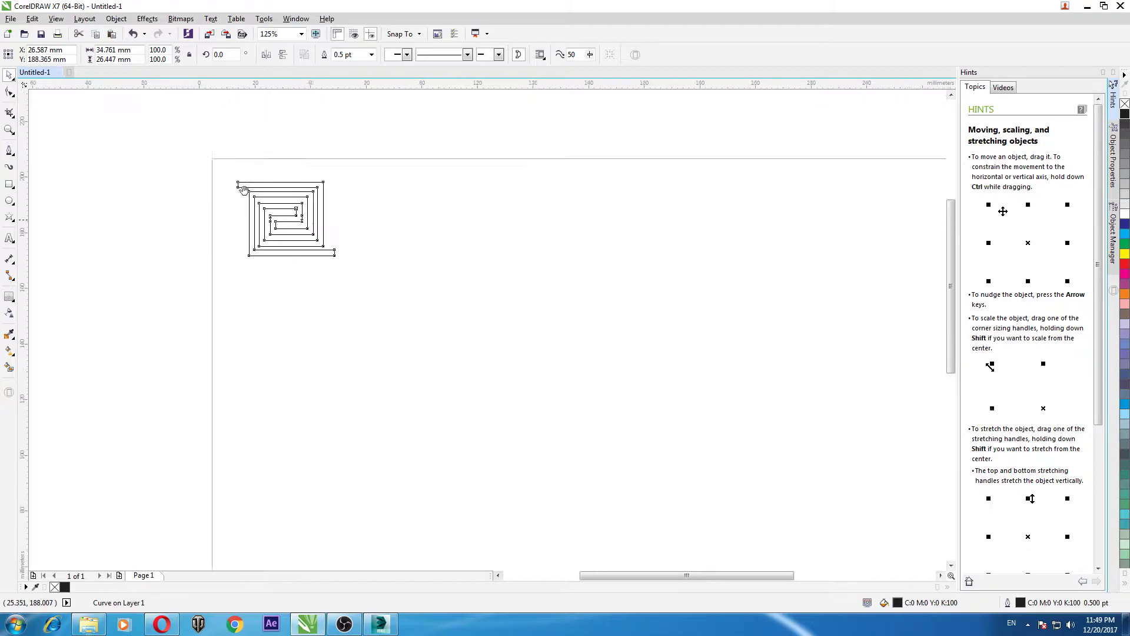
{"action": "left_click_drag", "start_coordinate": [514, 249], "coordinate": [487, 266]}
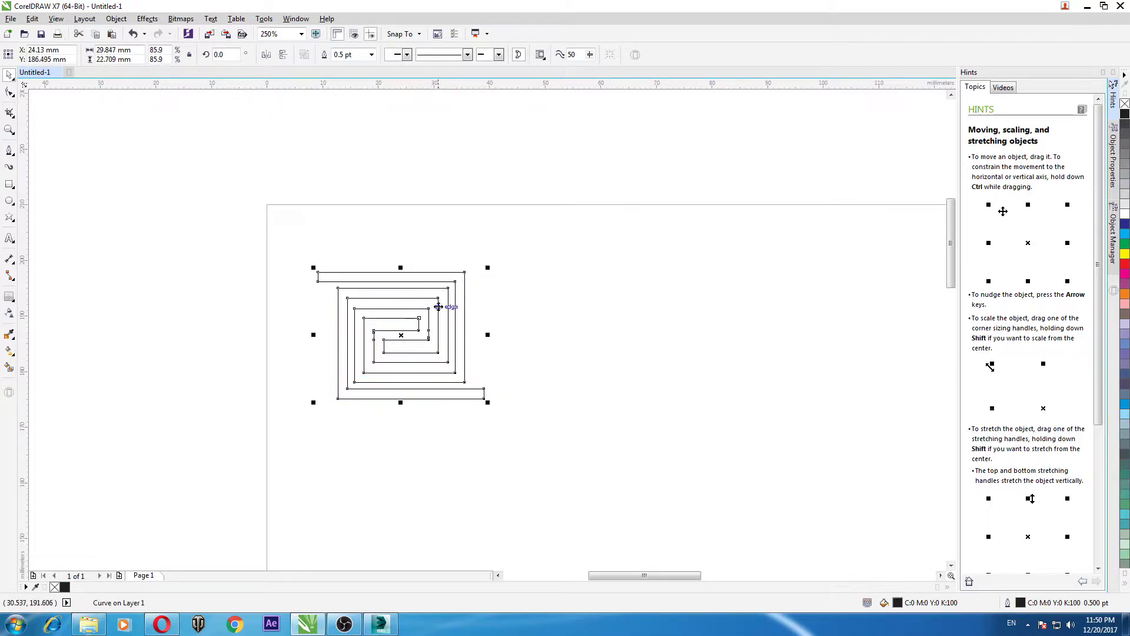
{"action": "left_click_drag", "start_coordinate": [425, 308], "coordinate": [388, 271]}
{"action": "scroll", "coordinate": [424, 288], "scroll_direction": "down", "scroll_amount": 1}
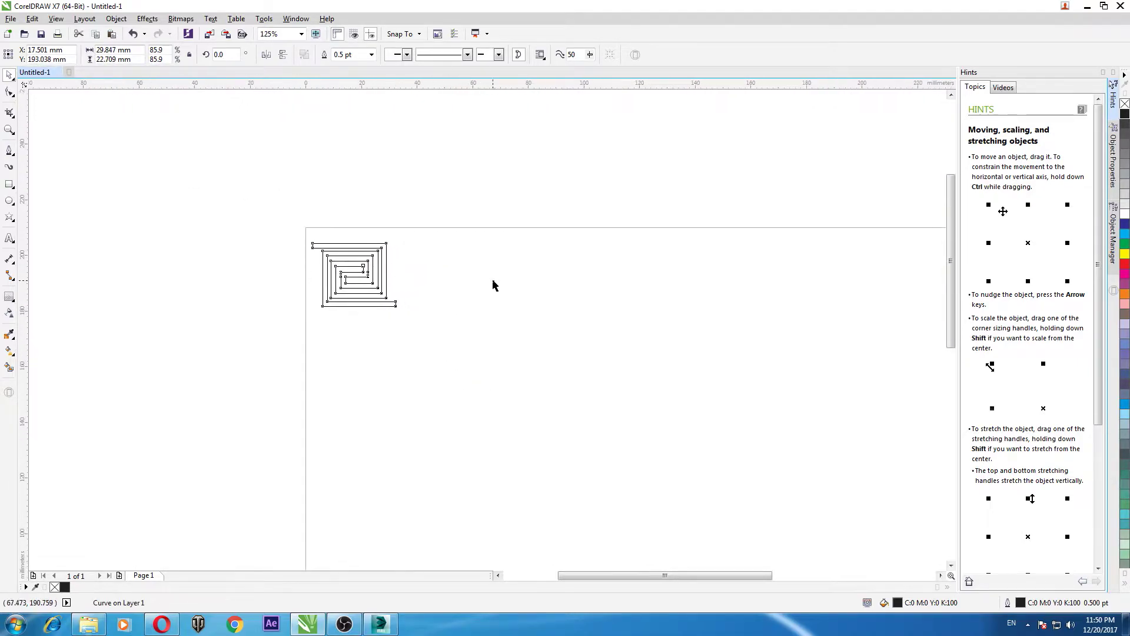
Place a horizontally mirrored copy of the spiral alongside the original and select both
{"action": "scroll", "coordinate": [351, 303], "scroll_direction": "up", "scroll_amount": 1}
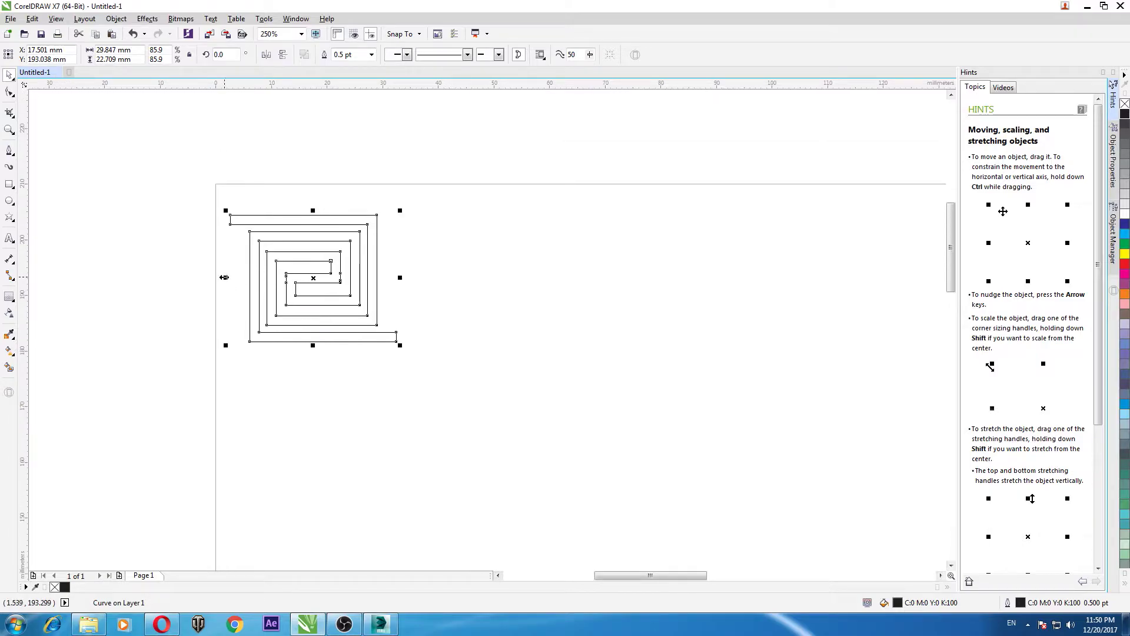
{"action": "left_click_drag", "start_coordinate": [224, 277], "coordinate": [570, 278]}
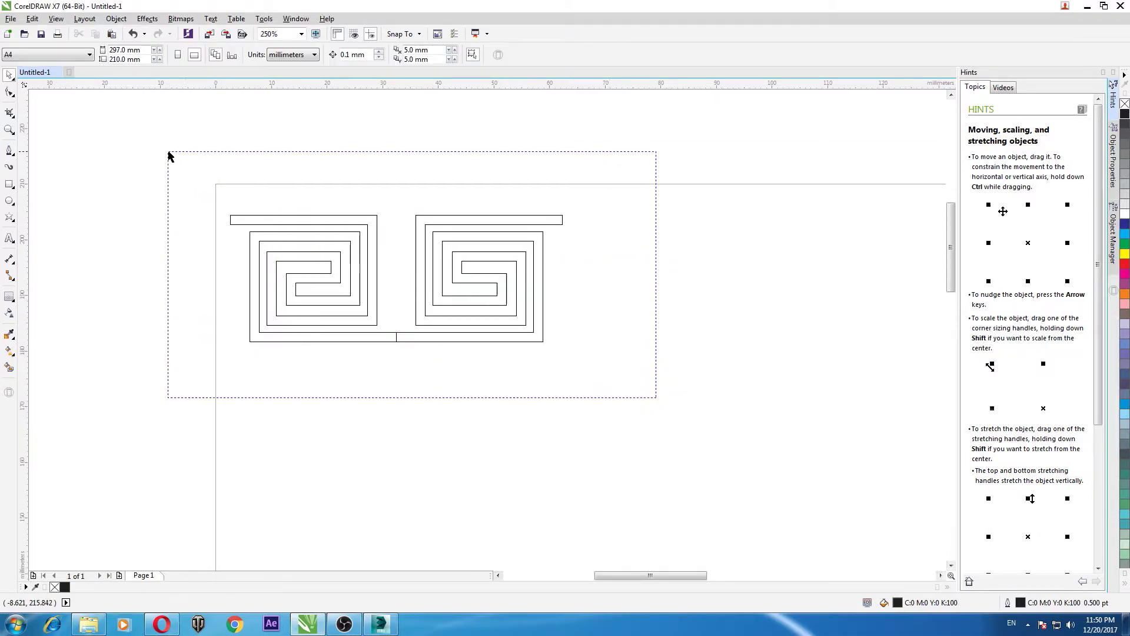
{"action": "left_click_drag", "start_coordinate": [655, 398], "coordinate": [169, 151]}
{"action": "scroll", "coordinate": [397, 370], "scroll_direction": "up", "scroll_amount": 1}
{"action": "scroll", "coordinate": [361, 330], "scroll_direction": "up", "scroll_amount": 1}
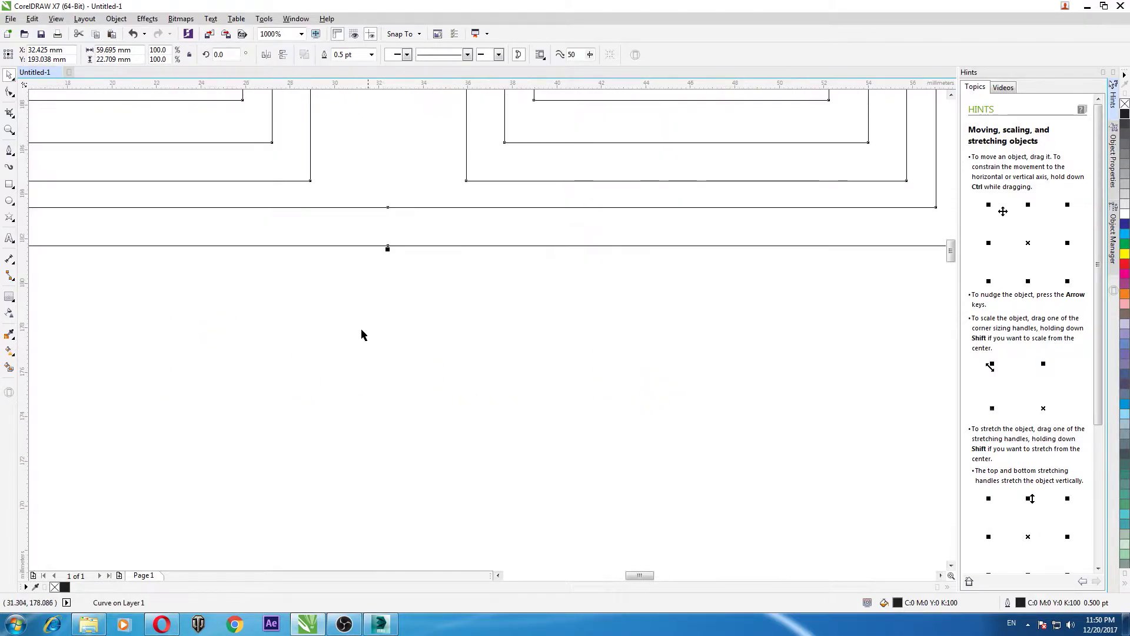
{"action": "left_click", "coordinate": [416, 174]}
{"action": "scroll", "coordinate": [377, 207], "scroll_direction": "down", "scroll_amount": 1}
{"action": "scroll", "coordinate": [388, 197], "scroll_direction": "down", "scroll_amount": 1}
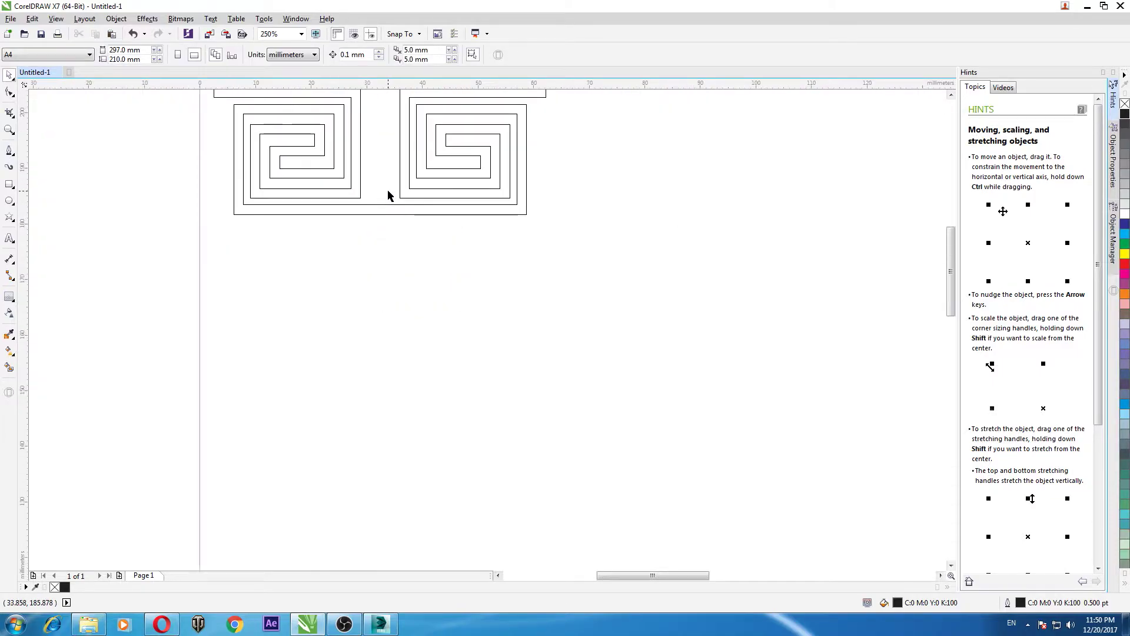
{"action": "scroll", "coordinate": [390, 195], "scroll_direction": "down", "scroll_amount": 1}
{"action": "key", "text": "ctrl+a"}
Repeat the mirrored spiral pair along a row and combine the ten copies into one object
{"action": "left_click_drag", "start_coordinate": [253, 279], "coordinate": [601, 279]}
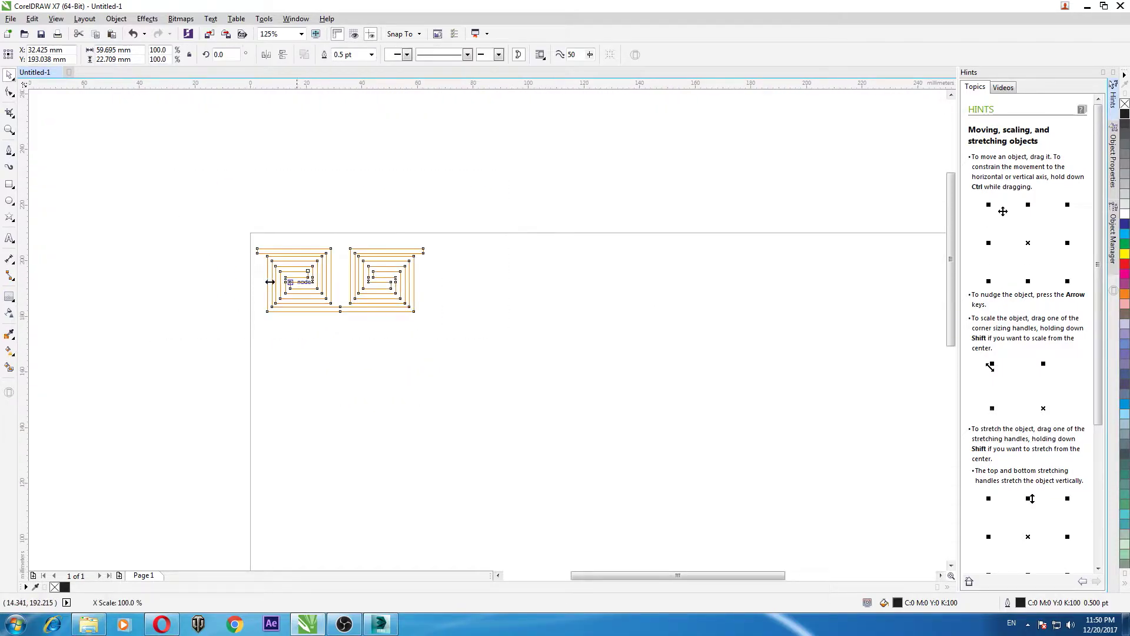
{"action": "scroll", "coordinate": [458, 305], "scroll_direction": "down", "scroll_amount": 1}
{"action": "scroll", "coordinate": [458, 305], "scroll_direction": "right", "scroll_amount": 2}
{"action": "key", "text": "ctrl+r"}
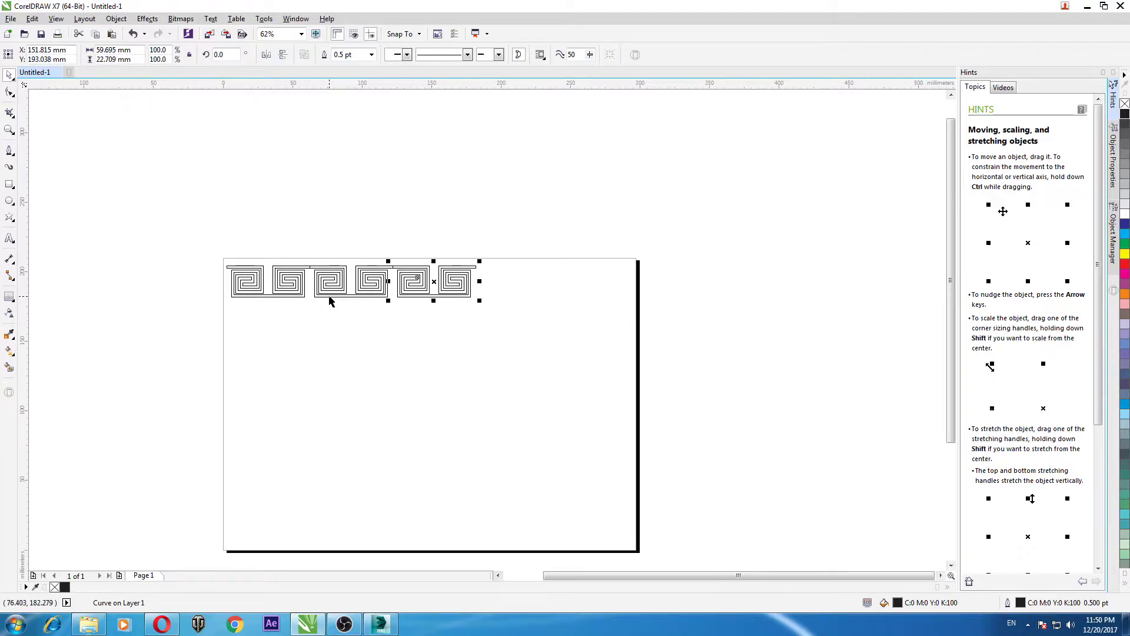
{"action": "key", "text": "ctrl+r"}
{"action": "key", "text": "ctrl+r"}
{"action": "key", "text": "ctrl+r"}
{"action": "key", "text": "ctrl+r"}
{"action": "key", "text": "ctrl+r"}
{"action": "scroll", "coordinate": [328, 298], "scroll_direction": "down", "scroll_amount": 1}
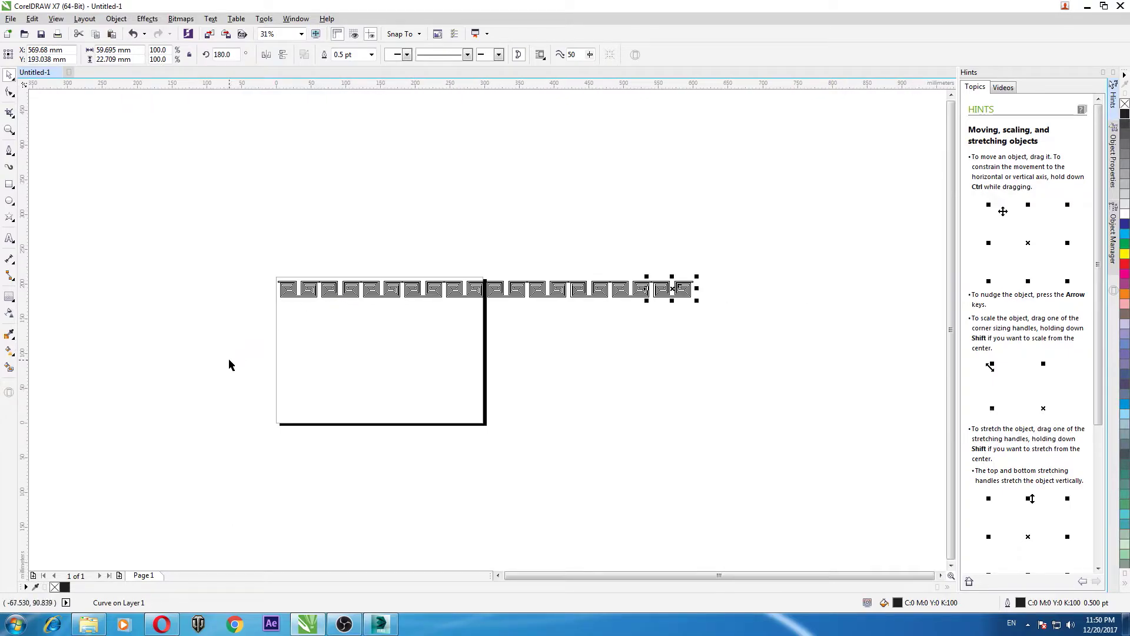
{"action": "left_click_drag", "start_coordinate": [230, 365], "coordinate": [691, 193]}
{"action": "left_click", "coordinate": [325, 59]}
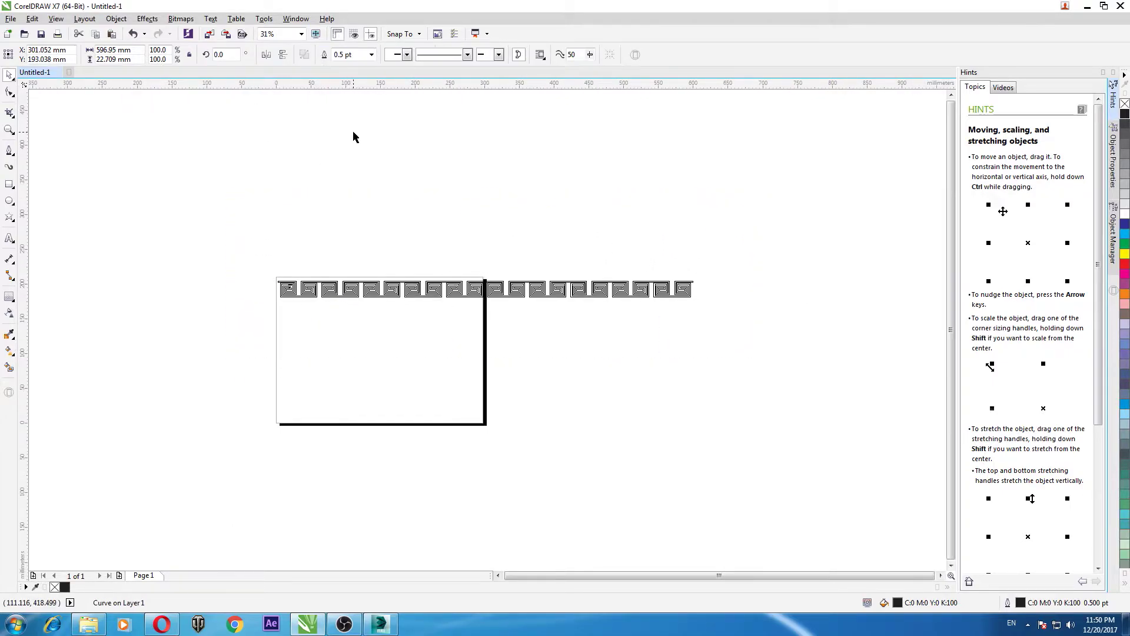
{"action": "left_click", "coordinate": [353, 136]}
Move the combined meander strip up above the page
{"action": "scroll", "coordinate": [328, 286], "scroll_direction": "up", "scroll_amount": 2}
{"action": "scroll", "coordinate": [461, 315], "scroll_direction": "up", "scroll_amount": 1}
{"action": "scroll", "coordinate": [353, 315], "scroll_direction": "right", "scroll_amount": 3}
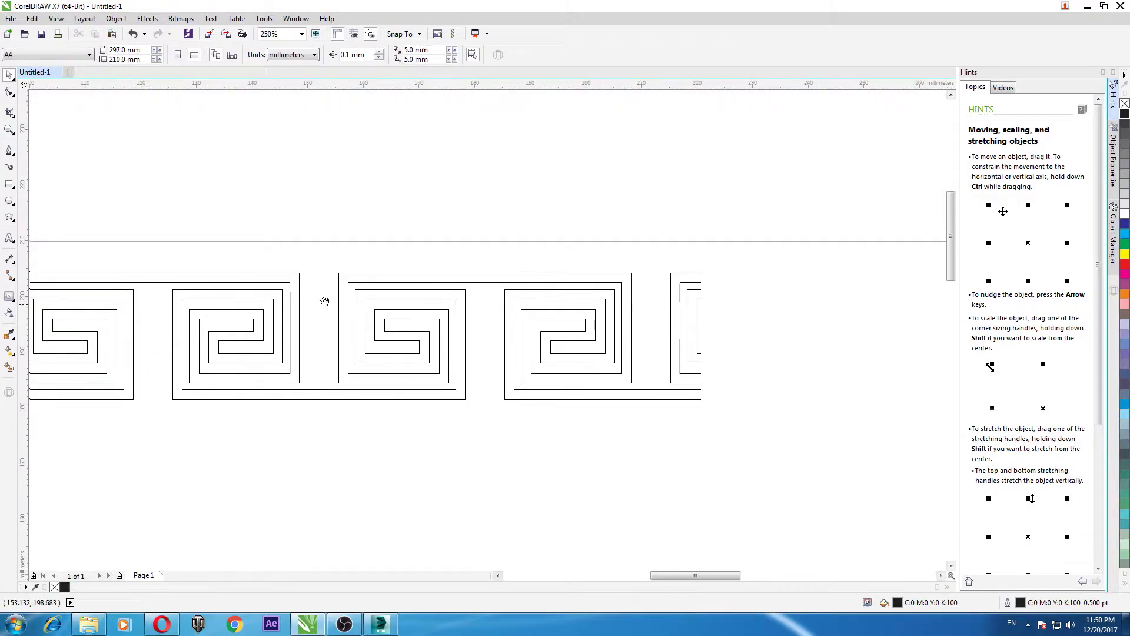
{"action": "scroll", "coordinate": [514, 285], "scroll_direction": "right", "scroll_amount": 3}
{"action": "scroll", "coordinate": [575, 305], "scroll_direction": "right", "scroll_amount": 3}
{"action": "scroll", "coordinate": [526, 298], "scroll_direction": "right", "scroll_amount": 3}
{"action": "scroll", "coordinate": [526, 298], "scroll_direction": "right", "scroll_amount": 3}
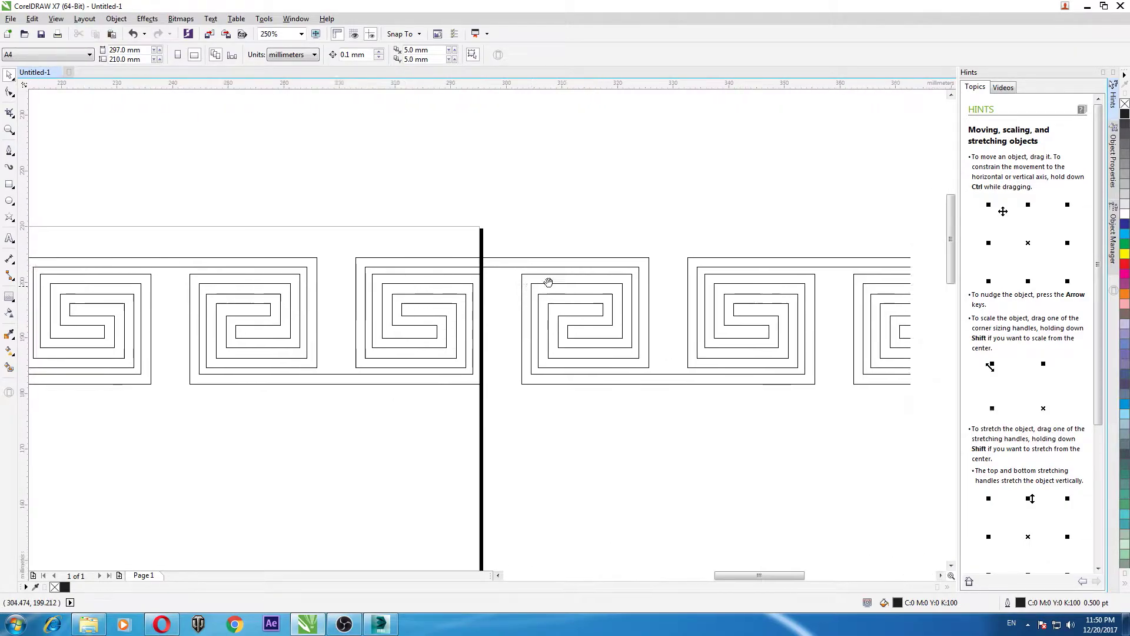
{"action": "scroll", "coordinate": [548, 280], "scroll_direction": "right", "scroll_amount": 3}
{"action": "scroll", "coordinate": [532, 290], "scroll_direction": "right", "scroll_amount": 3}
{"action": "scroll", "coordinate": [489, 293], "scroll_direction": "right", "scroll_amount": 3}
{"action": "scroll", "coordinate": [406, 292], "scroll_direction": "down", "scroll_amount": 2}
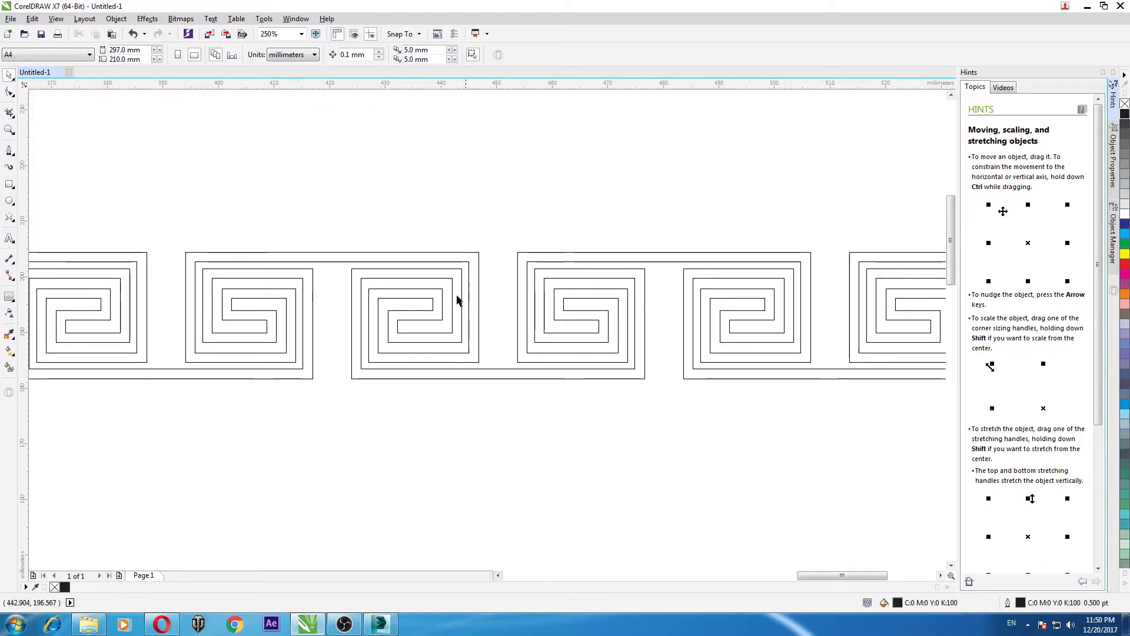
{"action": "scroll", "coordinate": [482, 304], "scroll_direction": "down", "scroll_amount": 2}
{"action": "scroll", "coordinate": [500, 315], "scroll_direction": "down", "scroll_amount": 2}
{"action": "scroll", "coordinate": [567, 321], "scroll_direction": "down", "scroll_amount": 3}
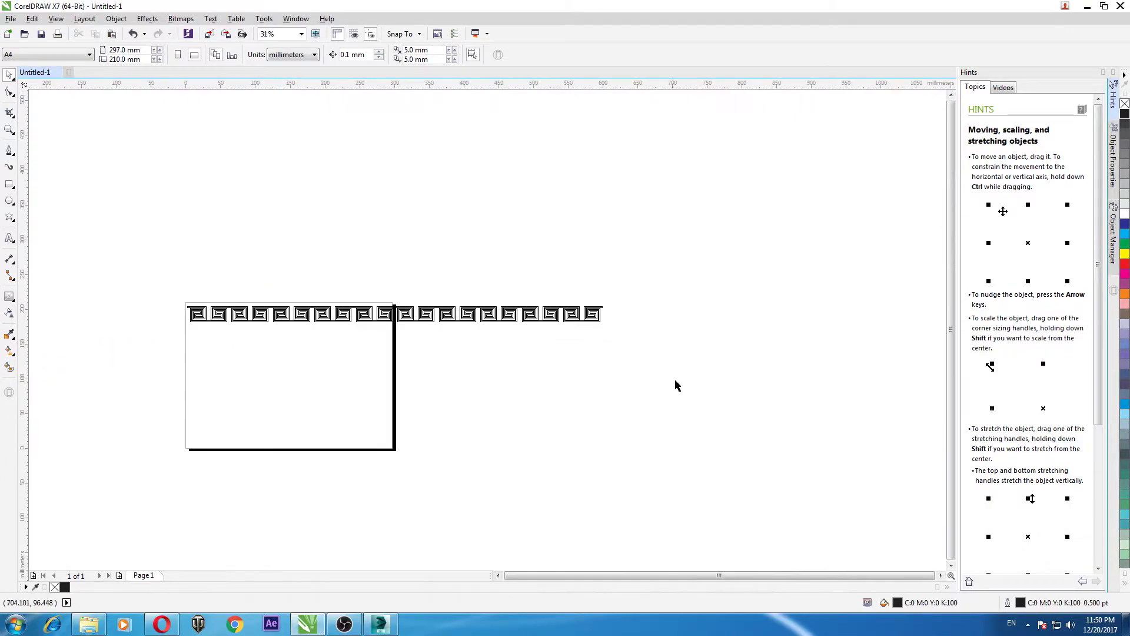
{"action": "left_click_drag", "start_coordinate": [676, 383], "coordinate": [111, 225]}
{"action": "mouse_move", "coordinate": [327, 316]}
{"action": "left_mouse_down"}
{"action": "mouse_move", "coordinate": [258, 204]}
{"action": "mouse_move", "coordinate": [236, 216]}
{"action": "left_mouse_up"}
{"action": "left_click", "coordinate": [288, 255]}
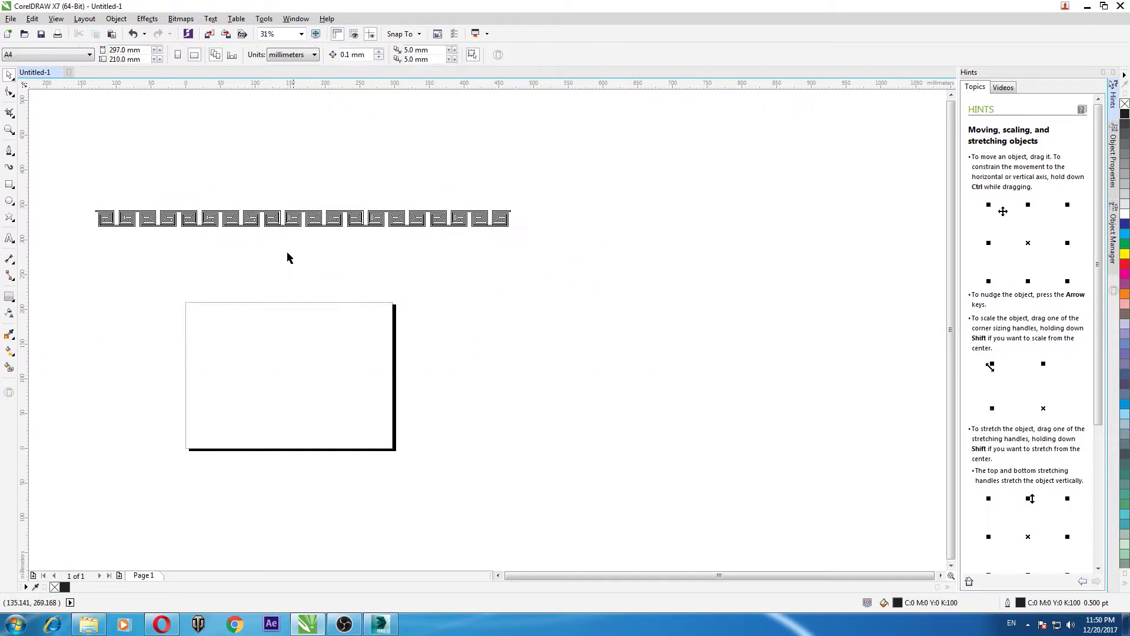
Review the strip's full length and marquee-select the whole meander strip
{"action": "scroll", "coordinate": [314, 217], "scroll_direction": "up", "scroll_amount": 8}
{"action": "scroll", "coordinate": [369, 227], "scroll_direction": "down", "scroll_amount": 2}
{"action": "scroll", "coordinate": [464, 263], "scroll_direction": "down", "scroll_amount": 1}
{"action": "scroll", "coordinate": [340, 285], "scroll_direction": "up", "scroll_amount": 1}
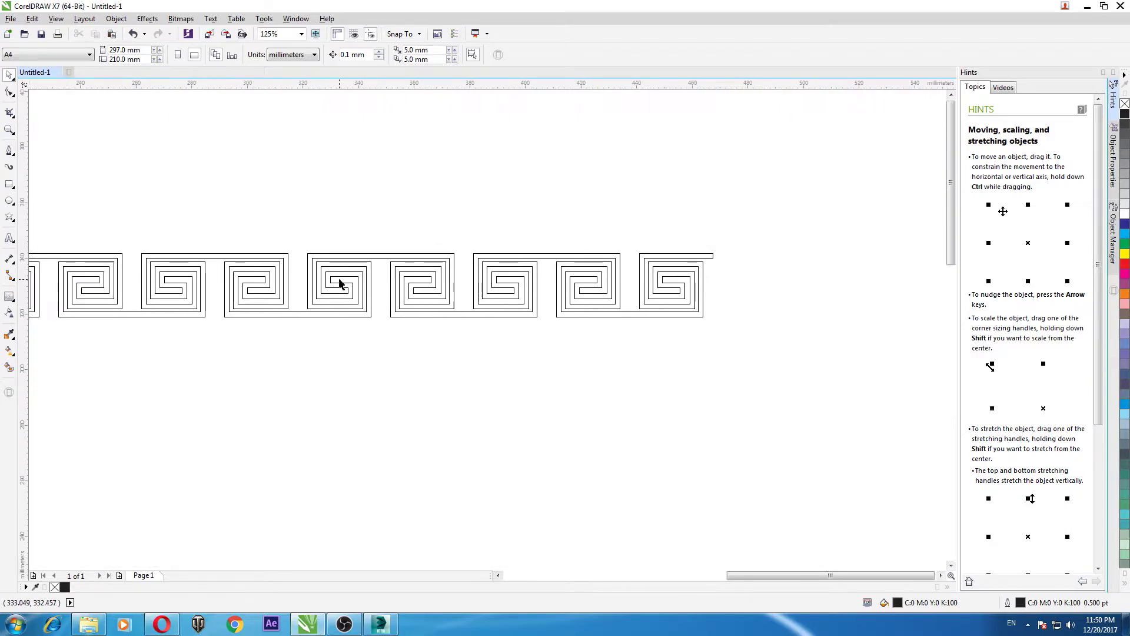
{"action": "scroll", "coordinate": [550, 282], "scroll_direction": "up", "scroll_amount": 1}
{"action": "scroll", "coordinate": [549, 282], "scroll_direction": "down", "scroll_amount": 1}
{"action": "scroll", "coordinate": [504, 295], "scroll_direction": "down", "scroll_amount": 4}
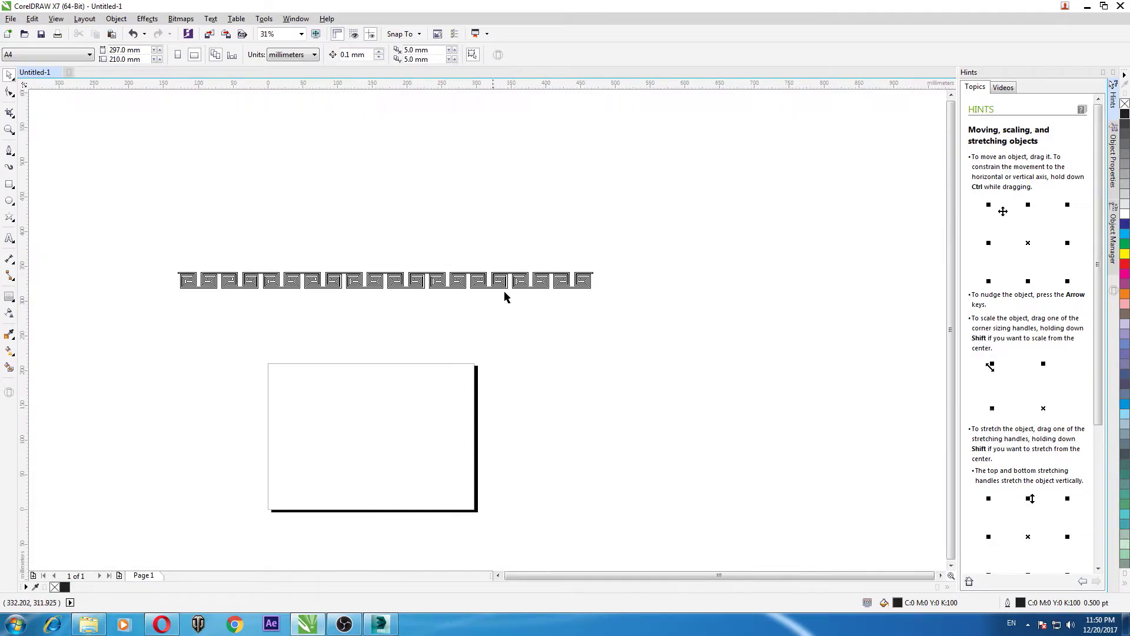
{"action": "scroll", "coordinate": [353, 300], "scroll_direction": "up", "scroll_amount": 2}
{"action": "scroll", "coordinate": [341, 295], "scroll_direction": "up", "scroll_amount": 1}
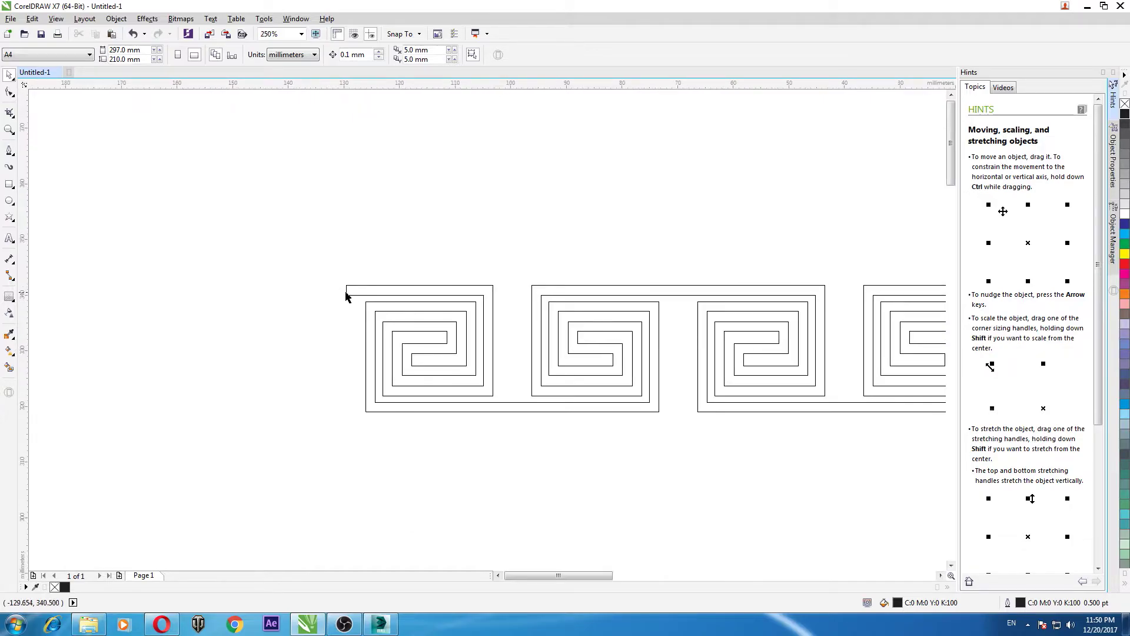
{"action": "scroll", "coordinate": [352, 294], "scroll_direction": "down", "scroll_amount": 2}
{"action": "scroll", "coordinate": [644, 346], "scroll_direction": "right", "scroll_amount": 3}
{"action": "scroll", "coordinate": [534, 320], "scroll_direction": "right", "scroll_amount": 3}
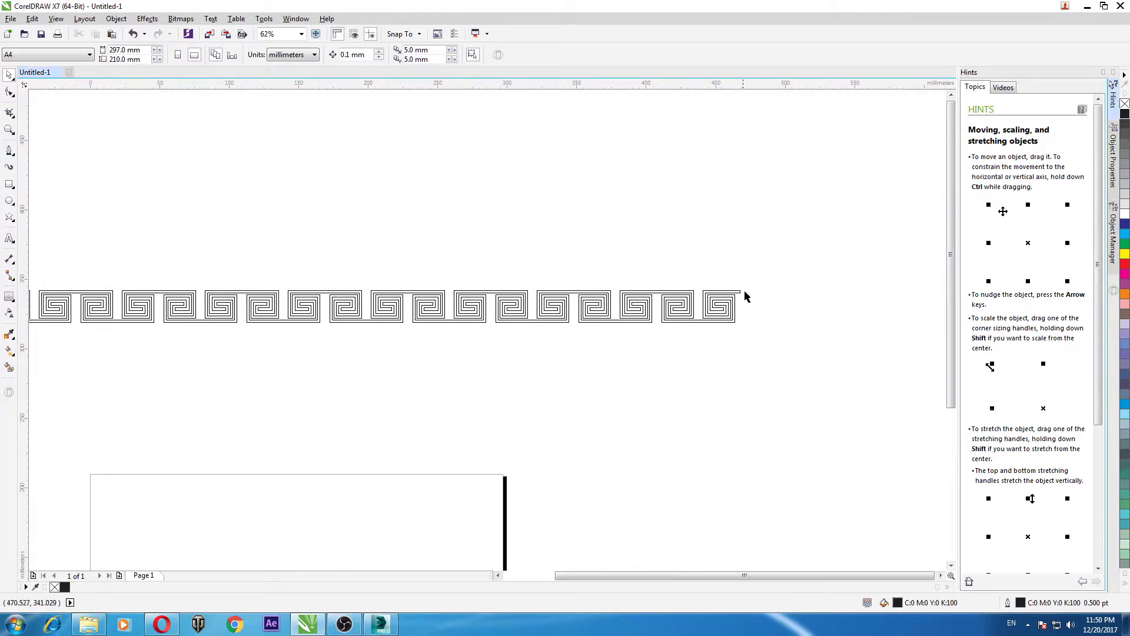
{"action": "scroll", "coordinate": [740, 297], "scroll_direction": "up", "scroll_amount": 1}
{"action": "scroll", "coordinate": [739, 298], "scroll_direction": "down", "scroll_amount": 1}
{"action": "scroll", "coordinate": [740, 296], "scroll_direction": "down", "scroll_amount": 1}
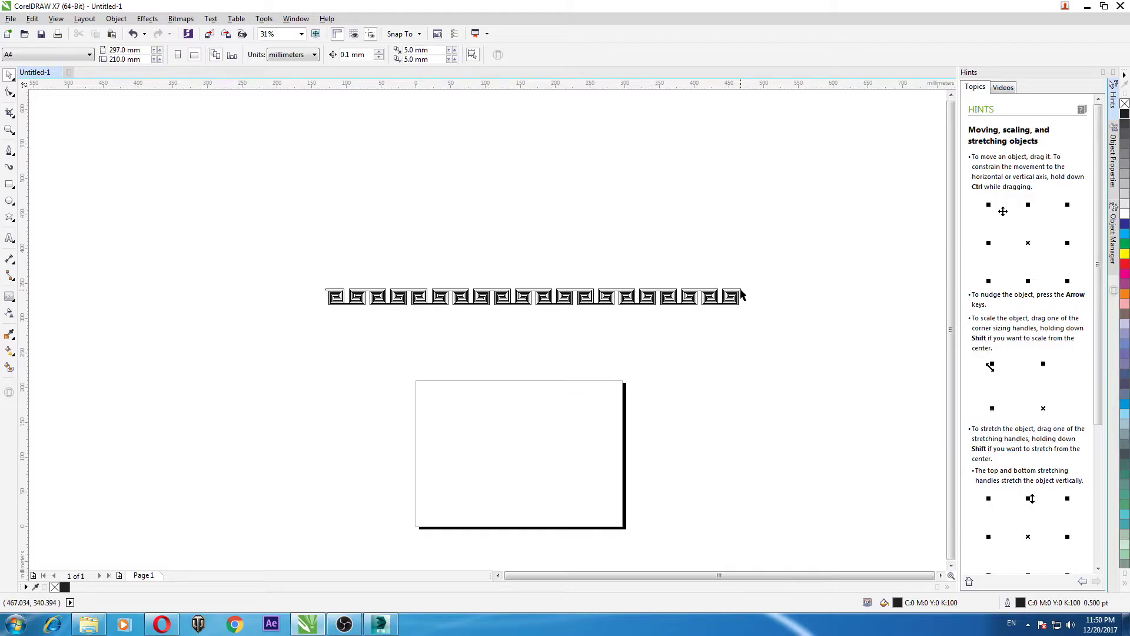
{"action": "left_click_drag", "start_coordinate": [743, 293], "coordinate": [280, 361]}
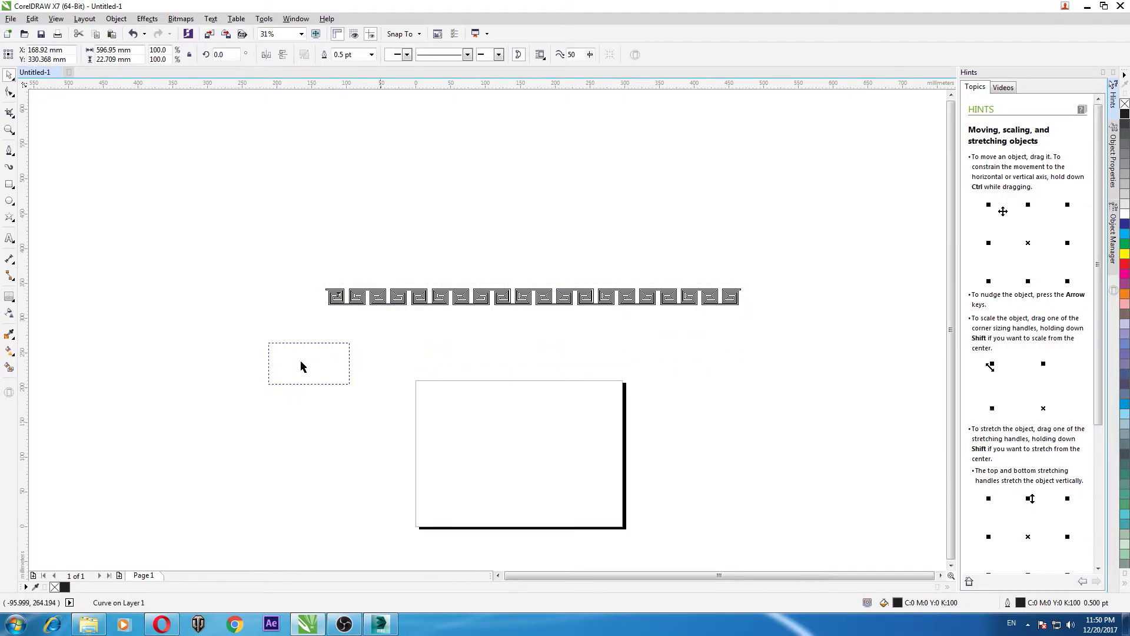
Export only the selected strip to the Desktop as an AutoCAD DXF named 'ornamenti'
{"action": "left_click", "coordinate": [8, 16]}
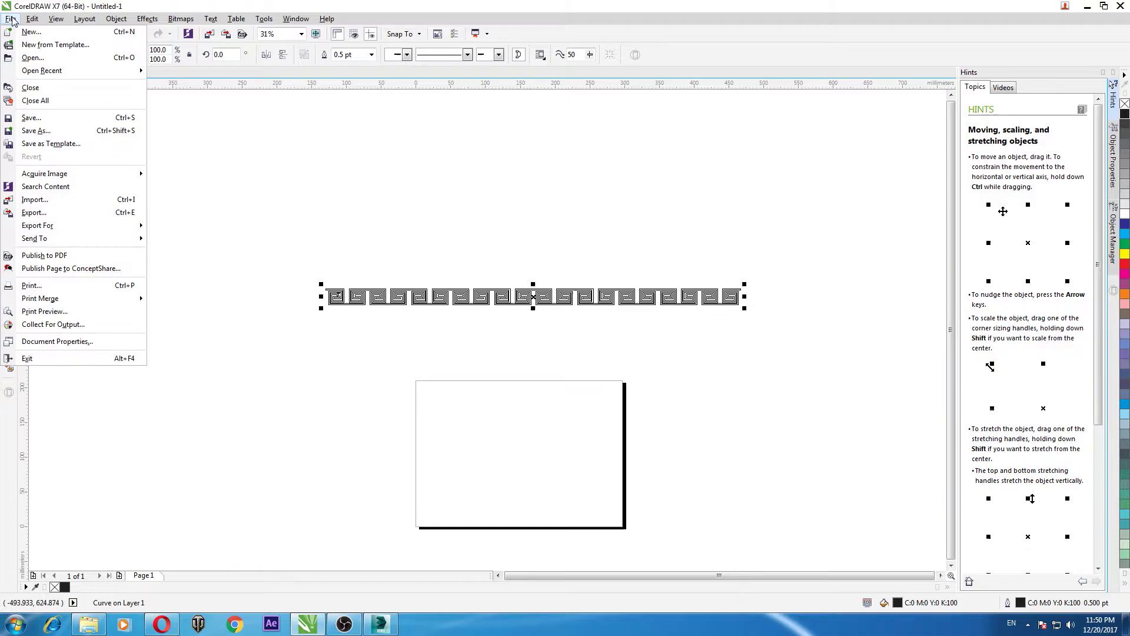
{"action": "left_click", "coordinate": [63, 218]}
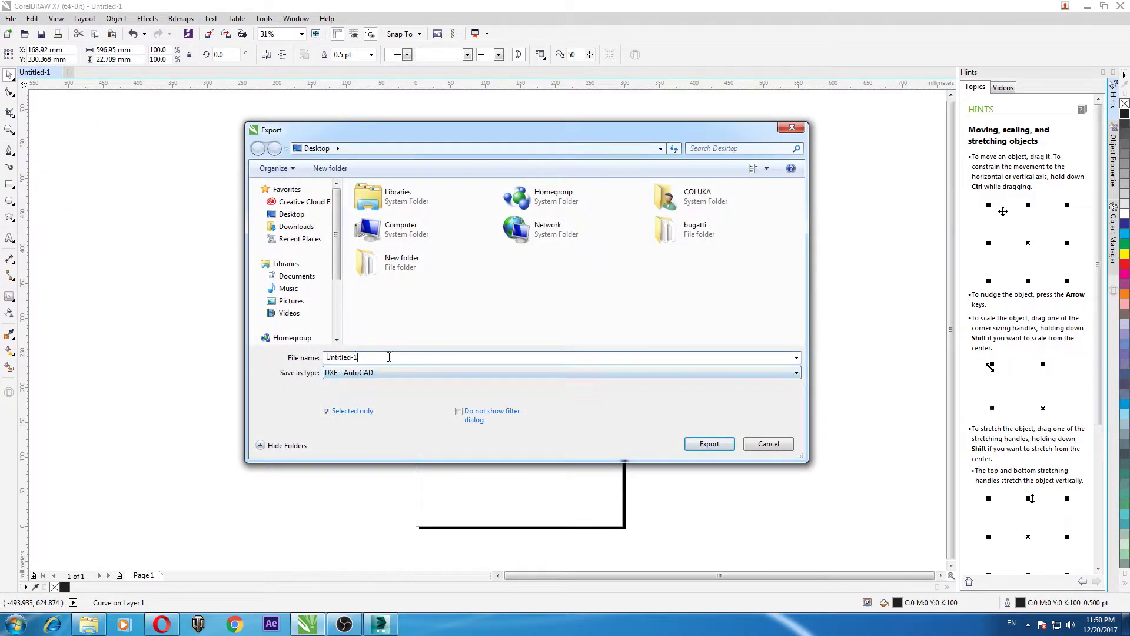
{"action": "type", "text": "ornamenti"}
{"action": "left_click", "coordinate": [709, 444]}
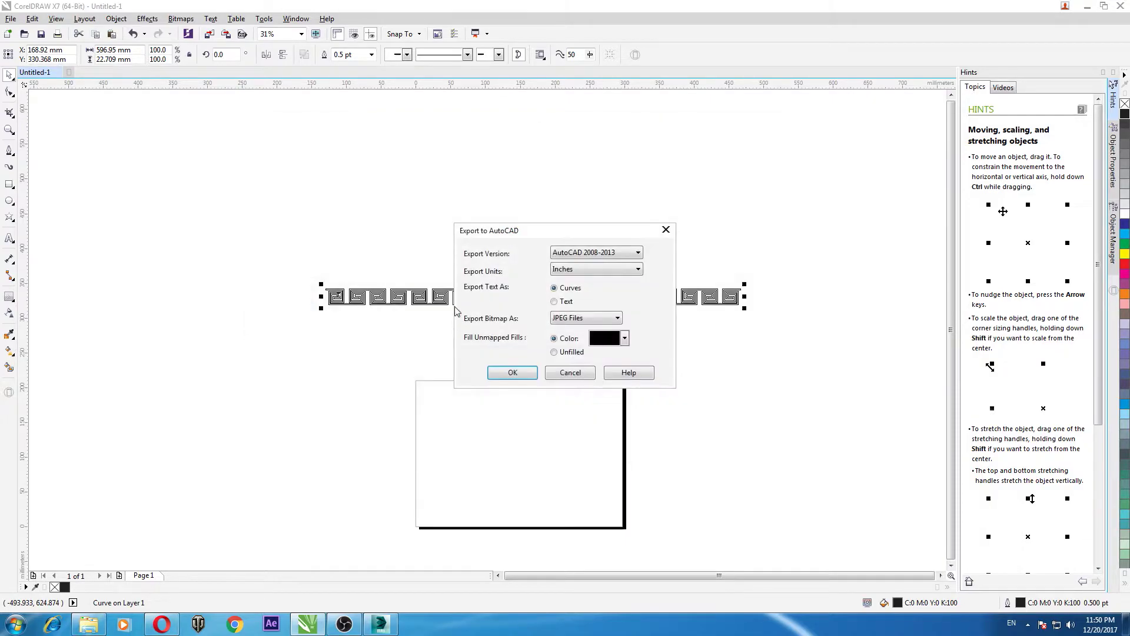
{"action": "left_click", "coordinate": [510, 371]}
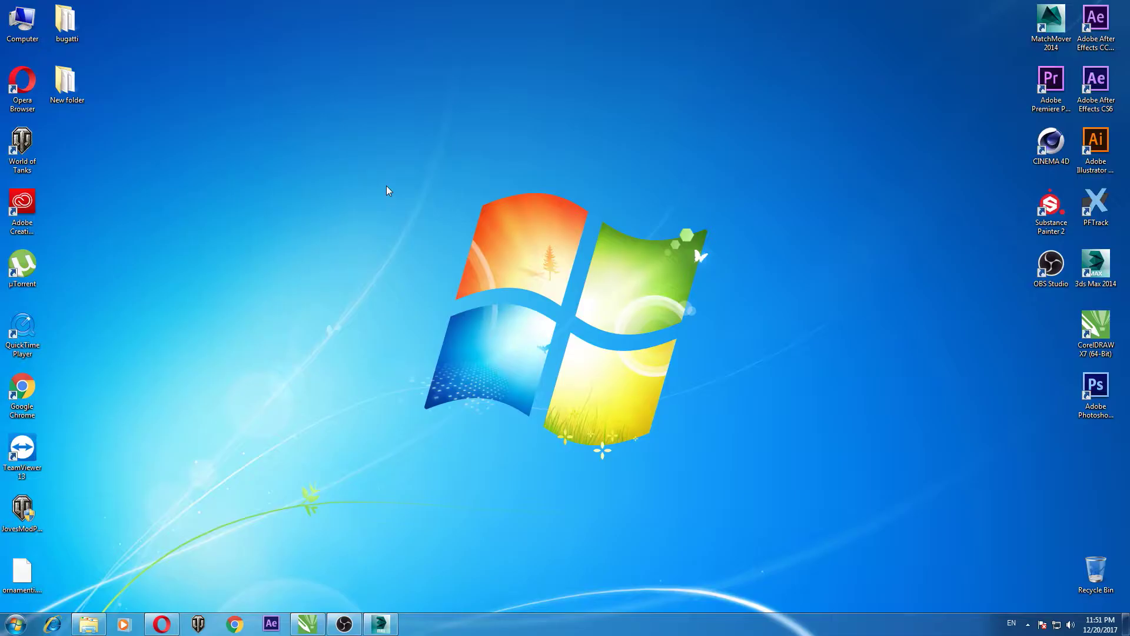
Import the ornamenti DXF into 3ds Max's Top viewport and move it near the origin
{"action": "left_click_drag", "start_coordinate": [26, 580], "coordinate": [386, 631]}
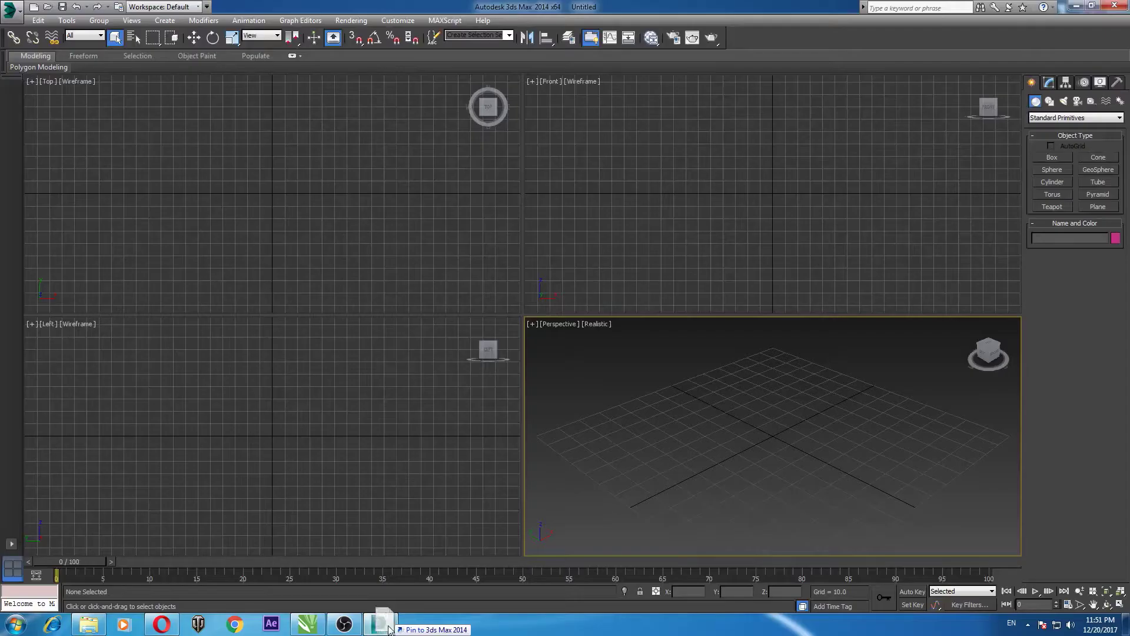
{"action": "left_click_drag", "start_coordinate": [386, 631], "coordinate": [271, 191]}
{"action": "left_click", "coordinate": [300, 199]}
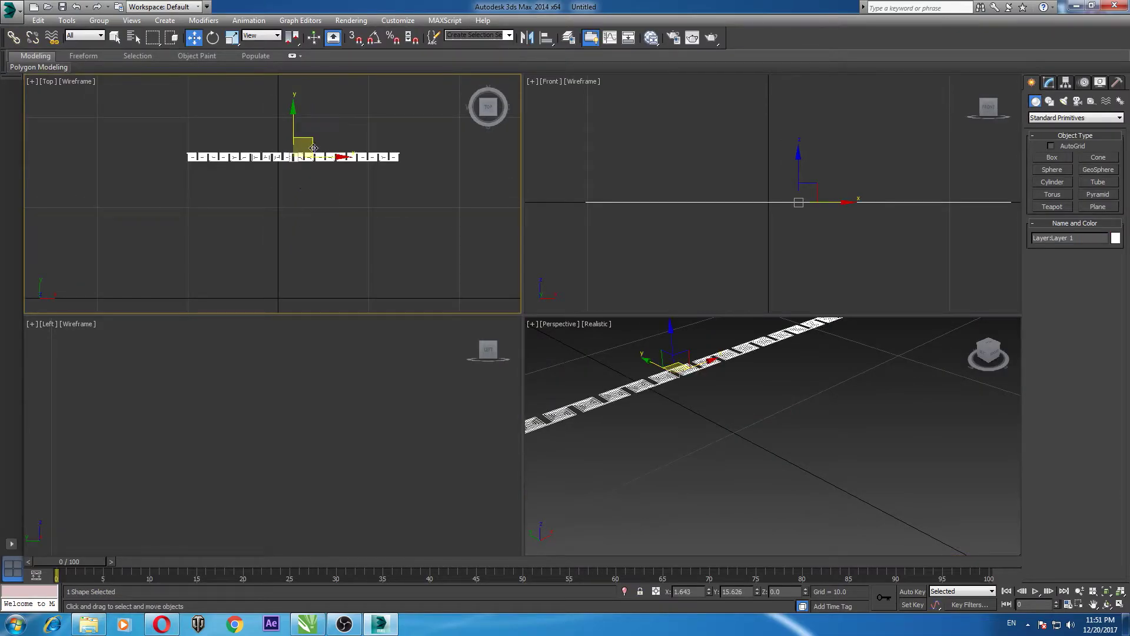
{"action": "left_click_drag", "start_coordinate": [313, 147], "coordinate": [300, 193]}
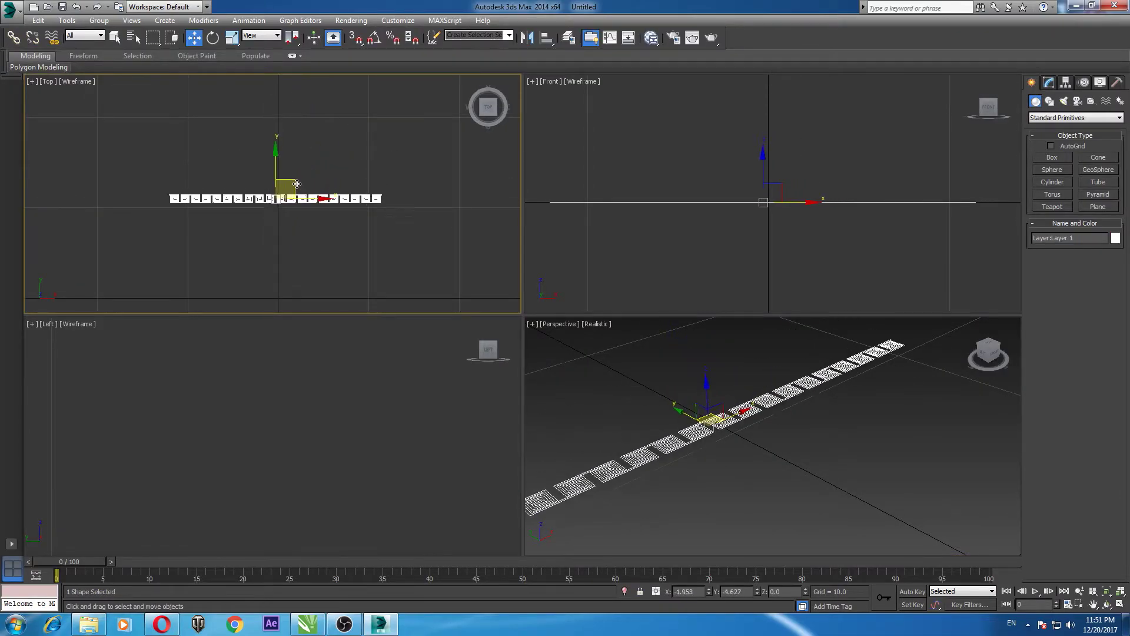
Maximize the Top view, recentre it on the strip and select the strip
{"action": "left_click", "coordinate": [1121, 604]}
{"action": "left_click", "coordinate": [652, 295]}
{"action": "key", "text": "z"}
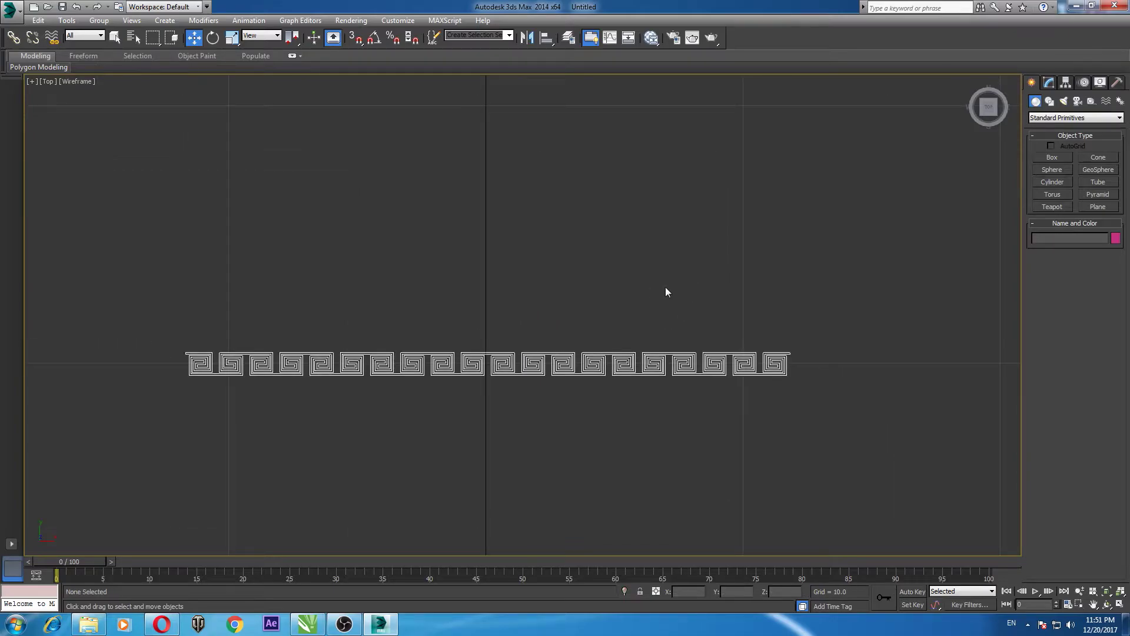
{"action": "left_click_drag", "start_coordinate": [365, 259], "coordinate": [386, 226]}
{"action": "left_click_drag", "start_coordinate": [954, 448], "coordinate": [954, 448]}
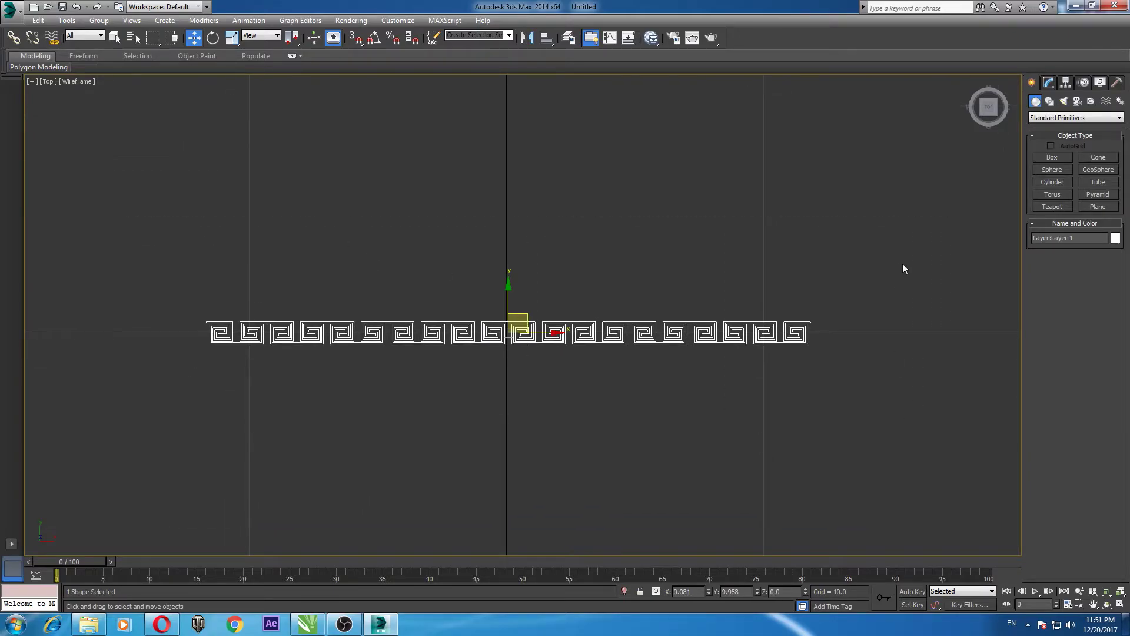
Add a Bend modifier to the strip with a 360° angle around the X axis
{"action": "left_click", "coordinate": [1050, 83]}
{"action": "left_click", "coordinate": [1056, 113]}
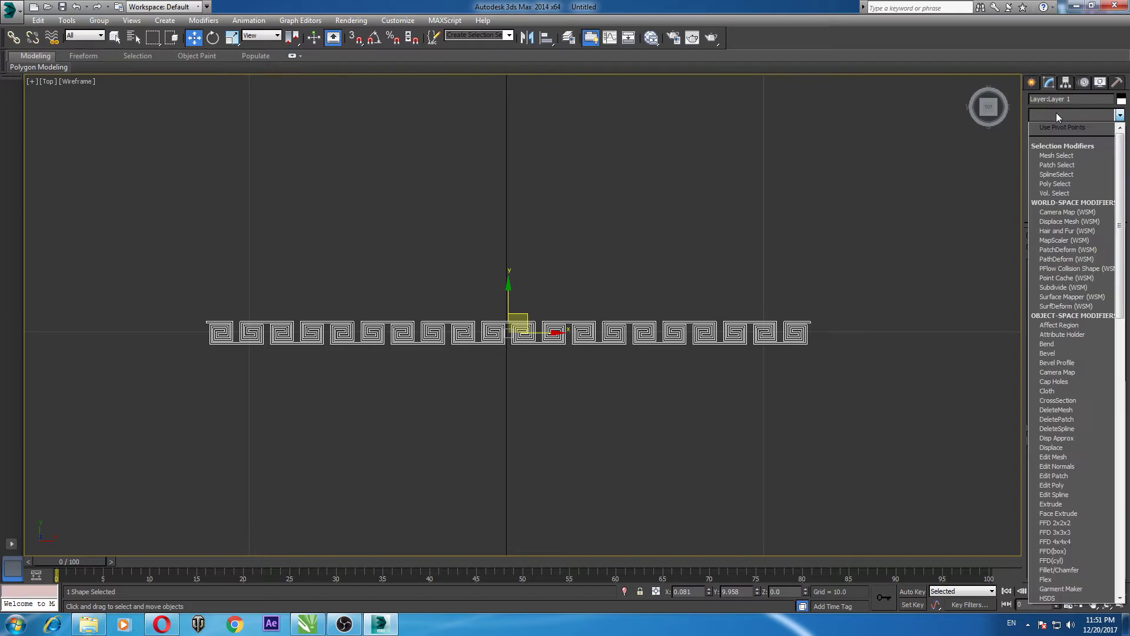
{"action": "key", "text": "b"}
{"action": "key", "text": "Return"}
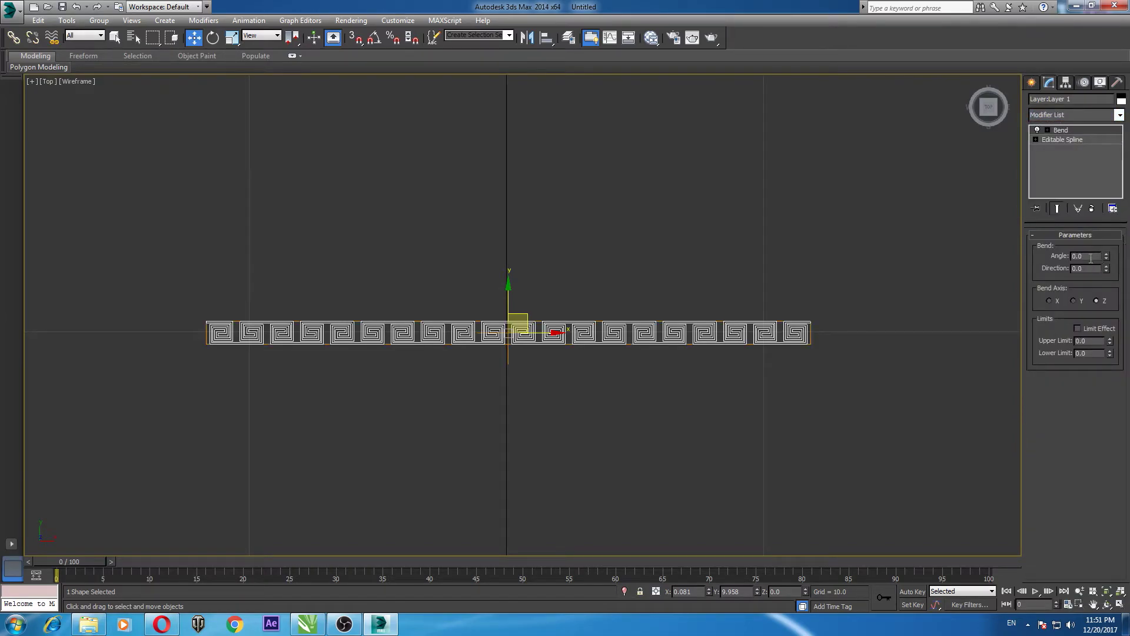
{"action": "type", "text": "360"}
{"action": "left_click", "coordinate": [1049, 301]}
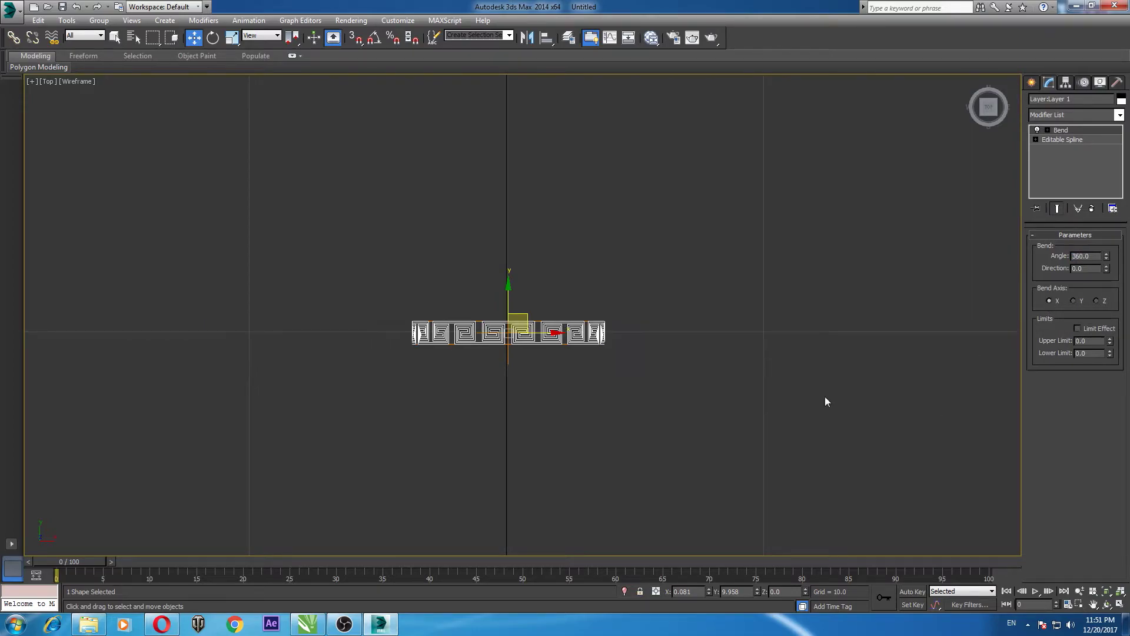
Reselect the bent strip and set its Bend Direction to 90 so the ring lies flat
{"action": "mouse_move", "coordinate": [744, 418]}
{"action": "left_mouse_down"}
{"action": "mouse_move", "coordinate": [337, 250]}
{"action": "mouse_move", "coordinate": [689, 422]}
{"action": "mouse_move", "coordinate": [418, 274]}
{"action": "left_mouse_up"}
{"action": "left_click", "coordinate": [448, 225]}
{"action": "scroll", "coordinate": [468, 249], "scroll_direction": "down", "scroll_amount": 3}
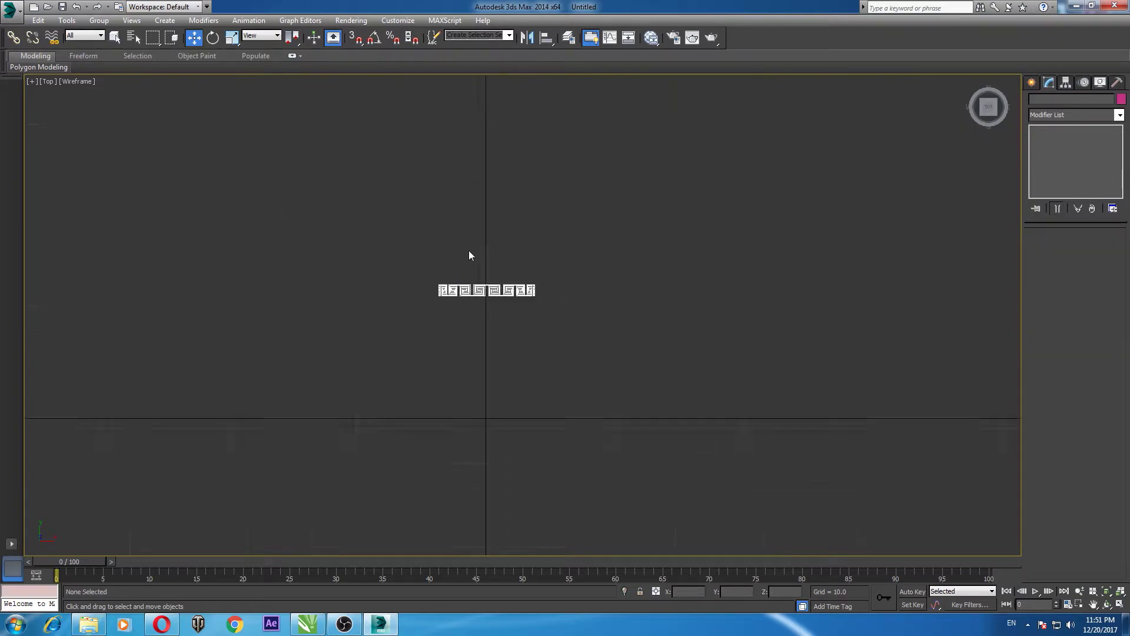
{"action": "scroll", "coordinate": [470, 250], "scroll_direction": "down", "scroll_amount": 2}
{"action": "left_click", "coordinate": [1118, 605]}
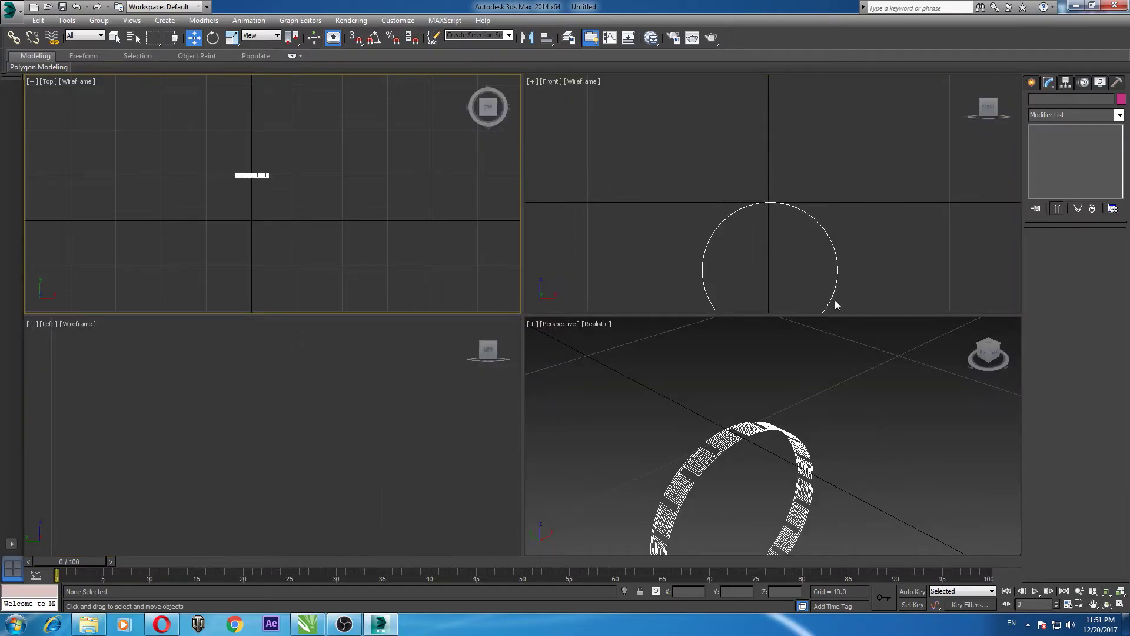
{"action": "left_click_drag", "start_coordinate": [835, 303], "coordinate": [833, 233]}
{"action": "scroll", "coordinate": [246, 171], "scroll_direction": "up", "scroll_amount": 3}
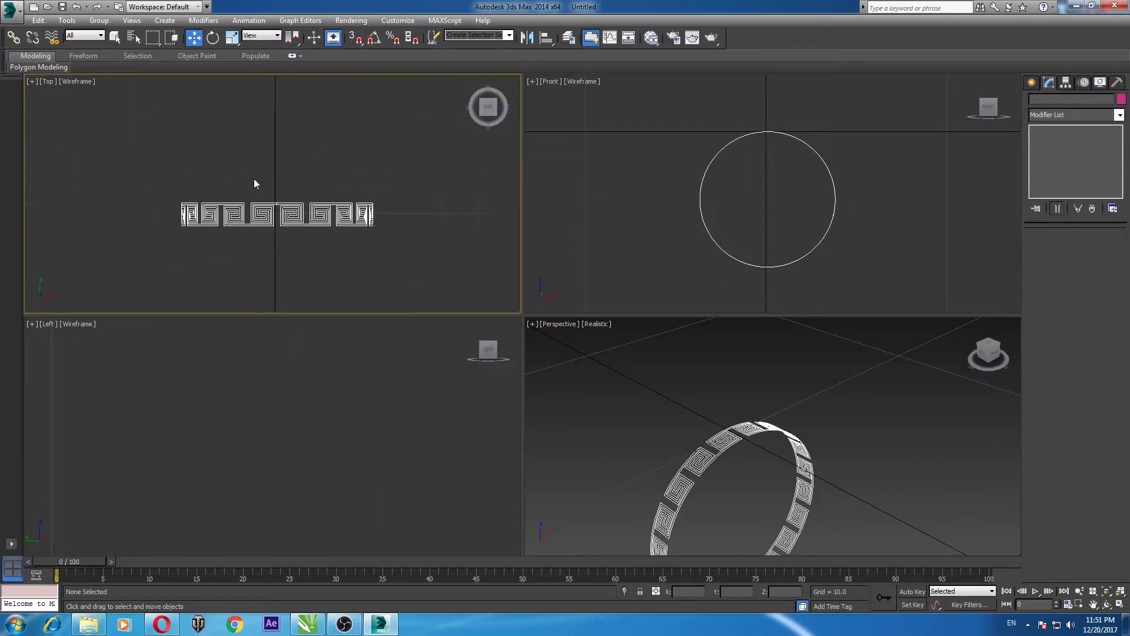
{"action": "scroll", "coordinate": [253, 178], "scroll_direction": "up", "scroll_amount": 2}
{"action": "left_click_drag", "start_coordinate": [101, 156], "coordinate": [490, 301]}
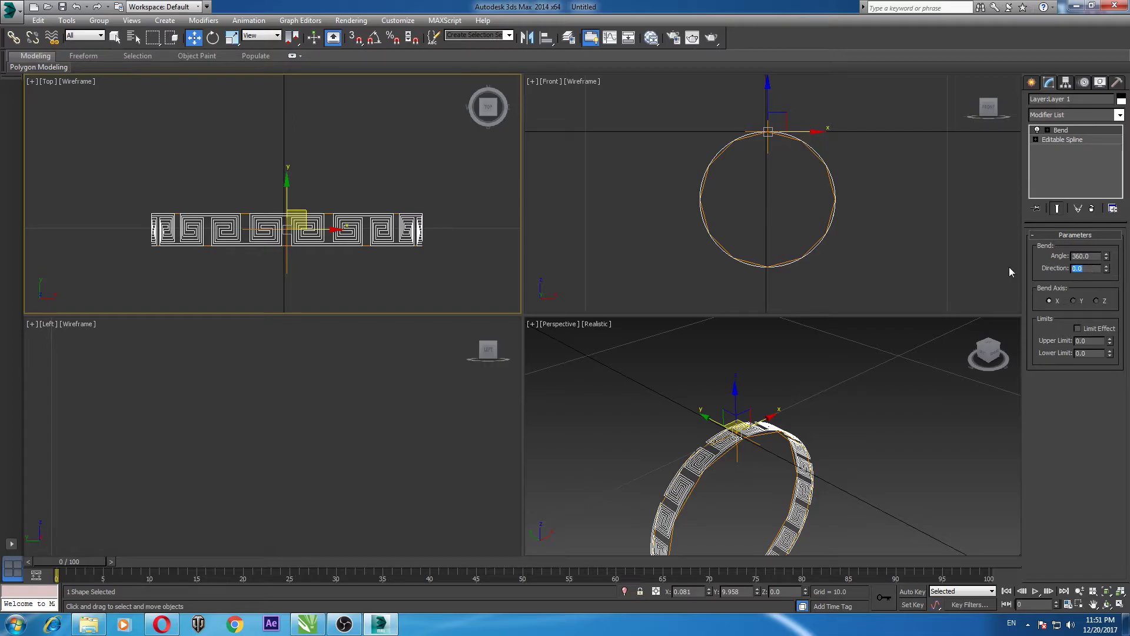
{"action": "type", "text": "90"}
{"action": "key", "text": "Return"}
Zoom extents on the ring and maximize the Top viewport
{"action": "left_click", "coordinate": [425, 198]}
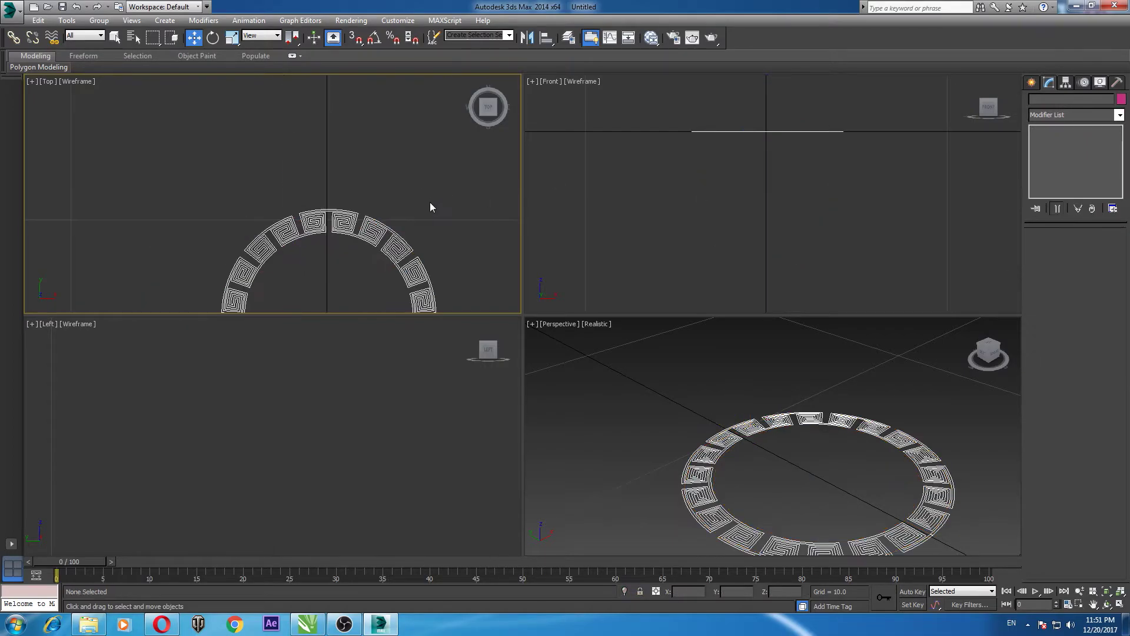
{"action": "key", "text": "z"}
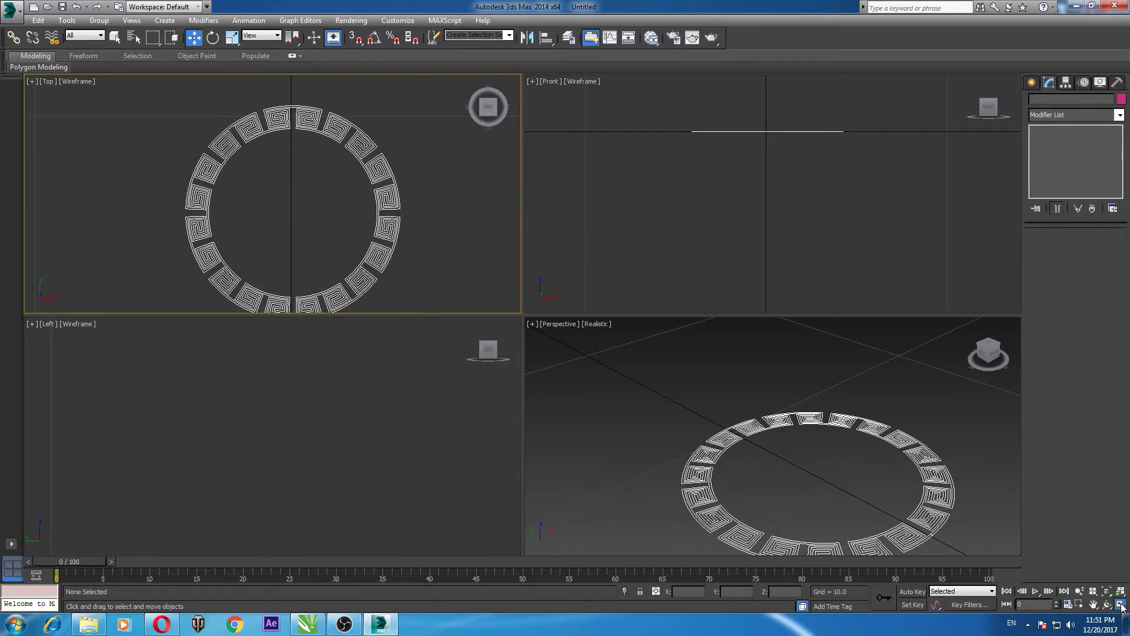
{"action": "left_click", "coordinate": [1120, 604]}
{"action": "scroll", "coordinate": [569, 249], "scroll_direction": "down", "scroll_amount": 2}
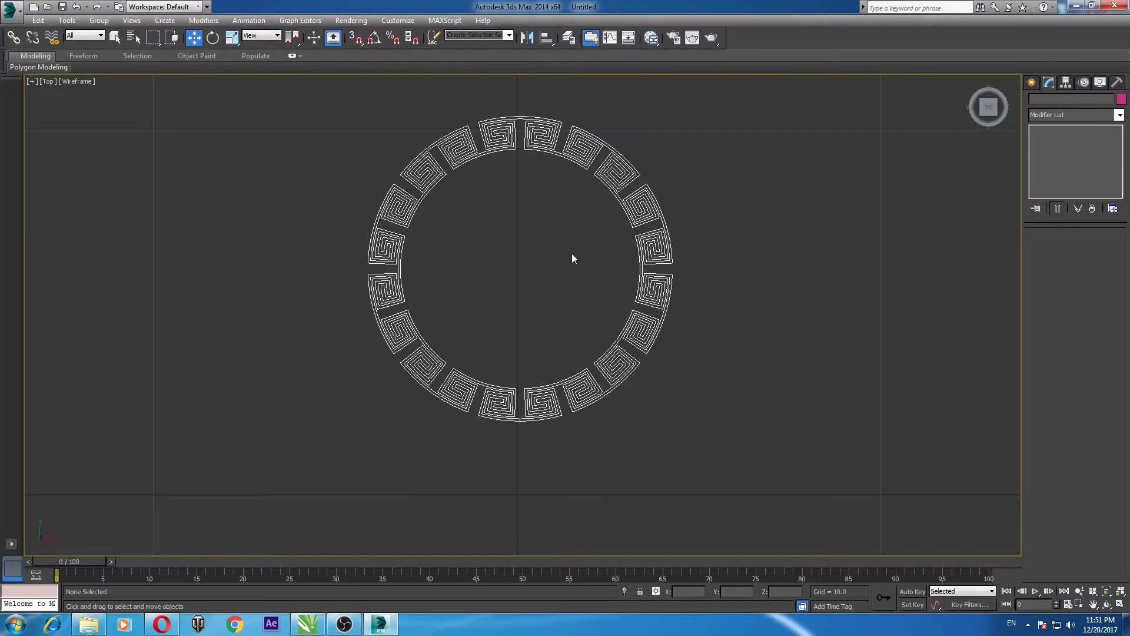
{"action": "scroll", "coordinate": [549, 419], "scroll_direction": "up", "scroll_amount": 5}
{"action": "scroll", "coordinate": [471, 421], "scroll_direction": "up", "scroll_amount": 2}
{"action": "scroll", "coordinate": [473, 421], "scroll_direction": "up", "scroll_amount": 5}
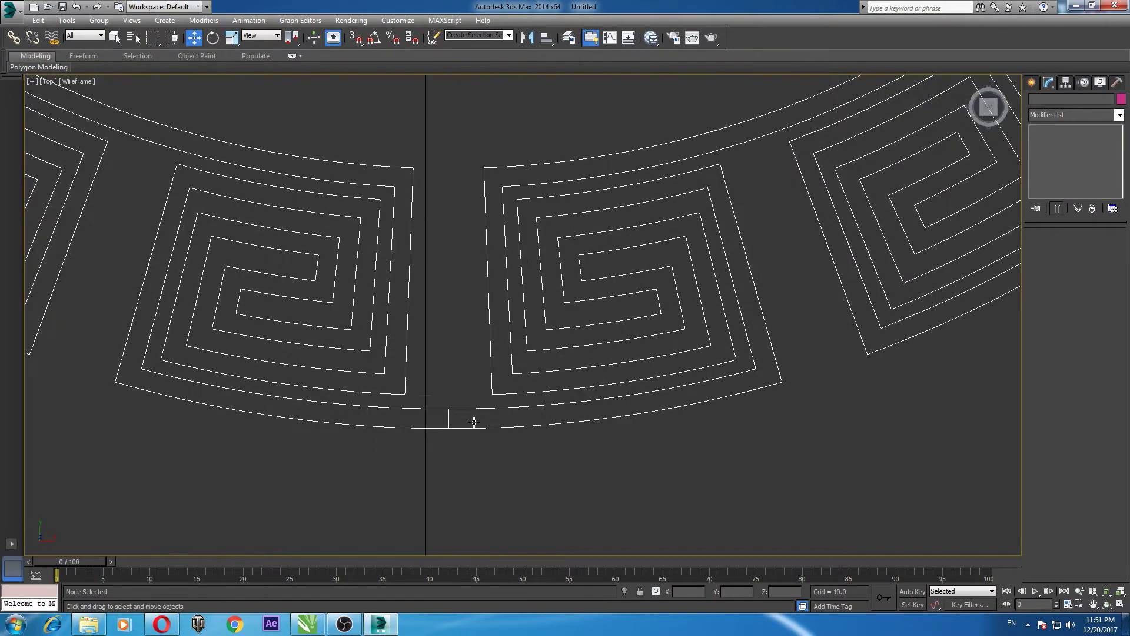
{"action": "scroll", "coordinate": [471, 421], "scroll_direction": "down", "scroll_amount": 8}
Zoom in to check the ring's seam, zoom back out, and marquee-select the whole ring
{"action": "scroll", "coordinate": [474, 422], "scroll_direction": "up", "scroll_amount": 8}
{"action": "scroll", "coordinate": [446, 428], "scroll_direction": "up", "scroll_amount": 3}
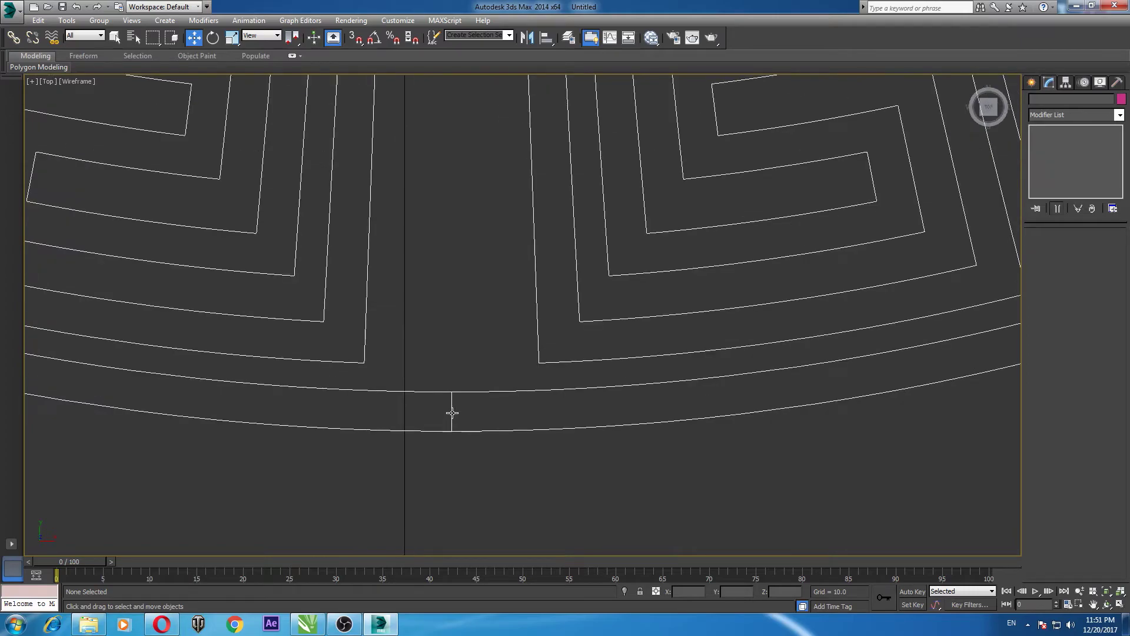
{"action": "scroll", "coordinate": [452, 413], "scroll_direction": "down", "scroll_amount": 2}
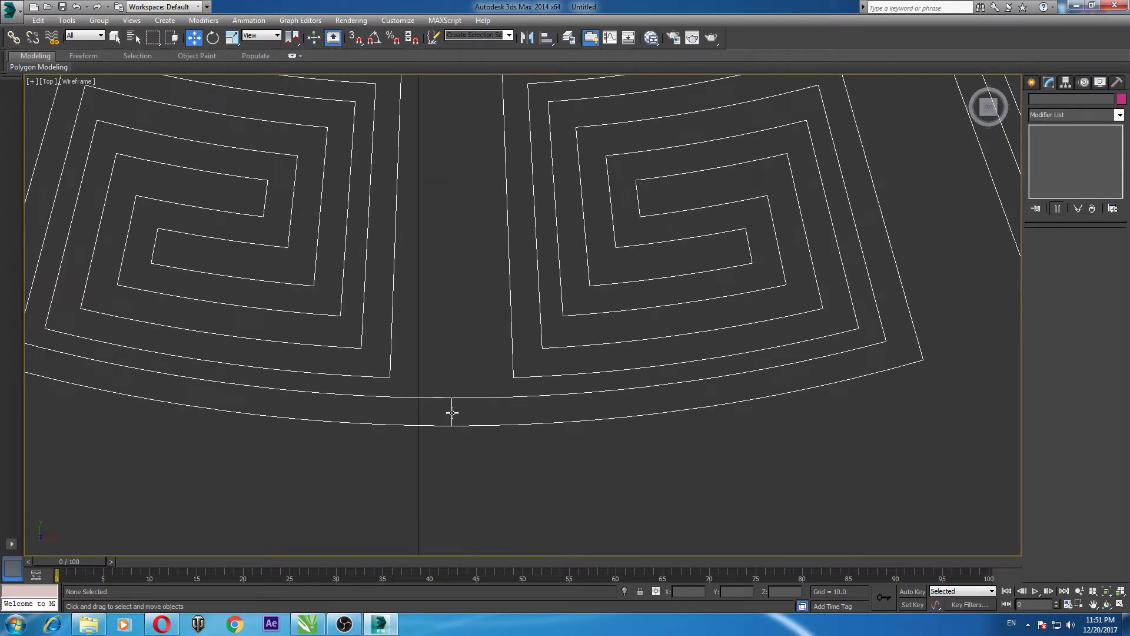
{"action": "scroll", "coordinate": [452, 412], "scroll_direction": "up", "scroll_amount": 4}
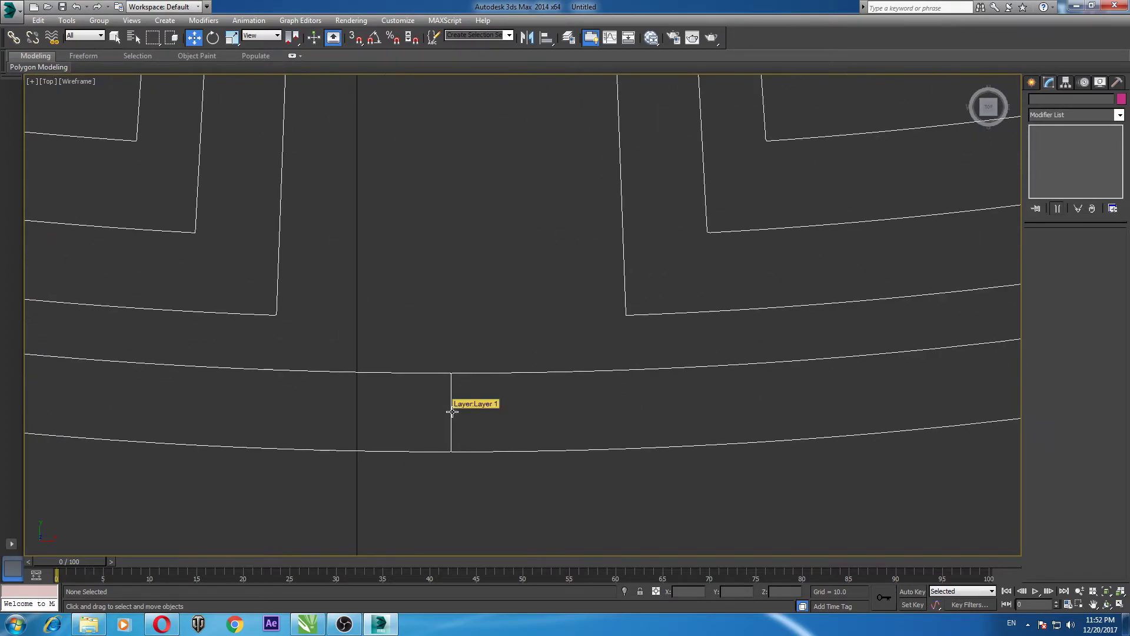
{"action": "scroll", "coordinate": [452, 412], "scroll_direction": "down", "scroll_amount": 4}
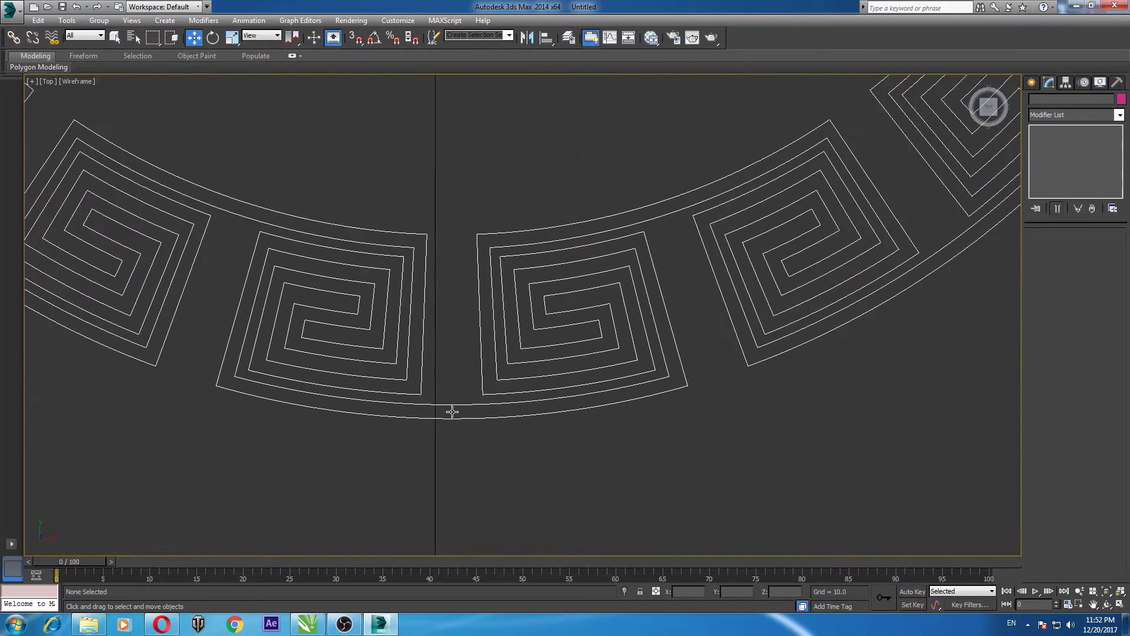
{"action": "scroll", "coordinate": [452, 412], "scroll_direction": "down", "scroll_amount": 1}
{"action": "scroll", "coordinate": [452, 412], "scroll_direction": "up", "scroll_amount": 1}
{"action": "scroll", "coordinate": [453, 412], "scroll_direction": "up", "scroll_amount": 2}
{"action": "scroll", "coordinate": [452, 412], "scroll_direction": "down", "scroll_amount": 5}
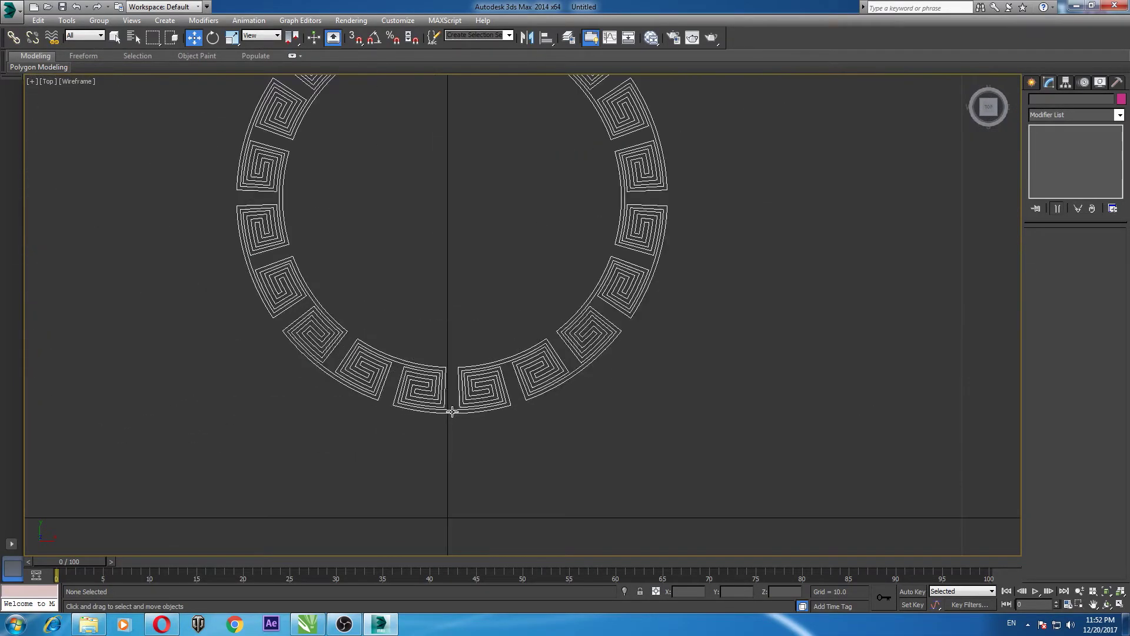
{"action": "scroll", "coordinate": [480, 362], "scroll_direction": "down", "scroll_amount": 1}
{"action": "left_click_drag", "start_coordinate": [584, 255], "coordinate": [585, 299]}
{"action": "left_click", "coordinate": [711, 250]}
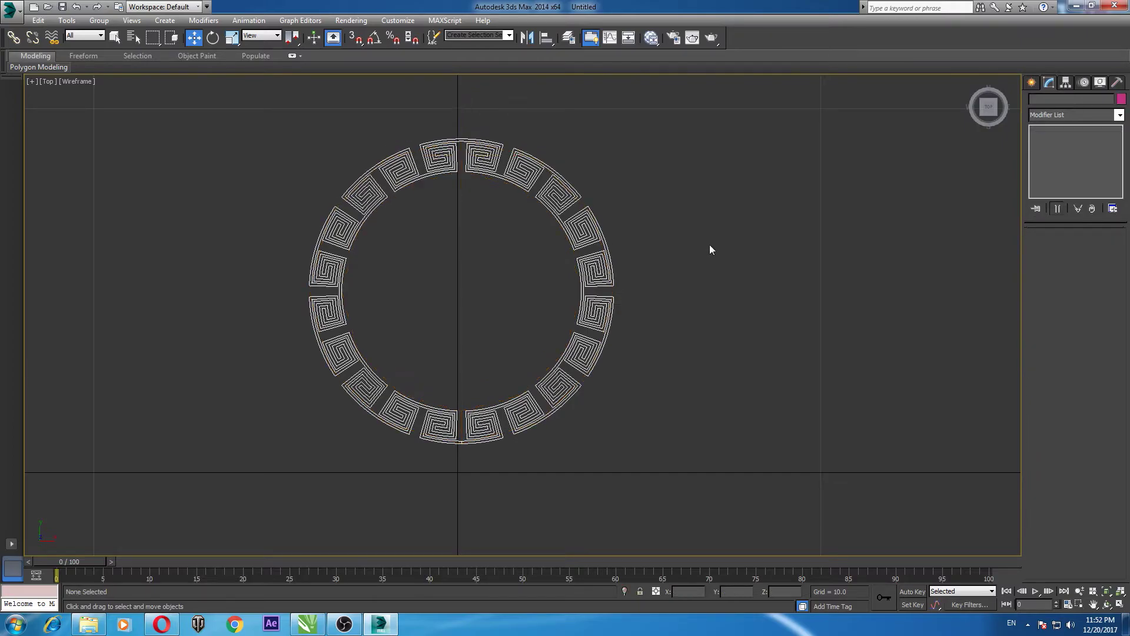
{"action": "left_click_drag", "start_coordinate": [255, 502], "coordinate": [719, 103]}
Export the selected ring to the desktop as AutoCAD DWG 'orn', then minimize 3ds Max
{"action": "left_click", "coordinate": [10, 9]}
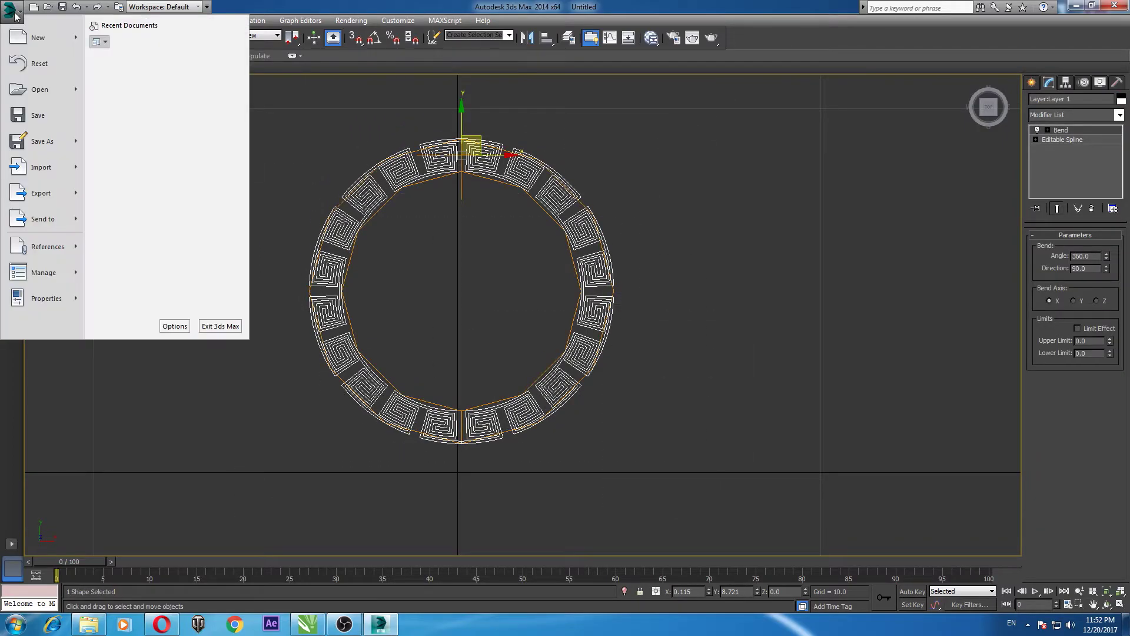
{"action": "mouse_move", "coordinate": [41, 192]}
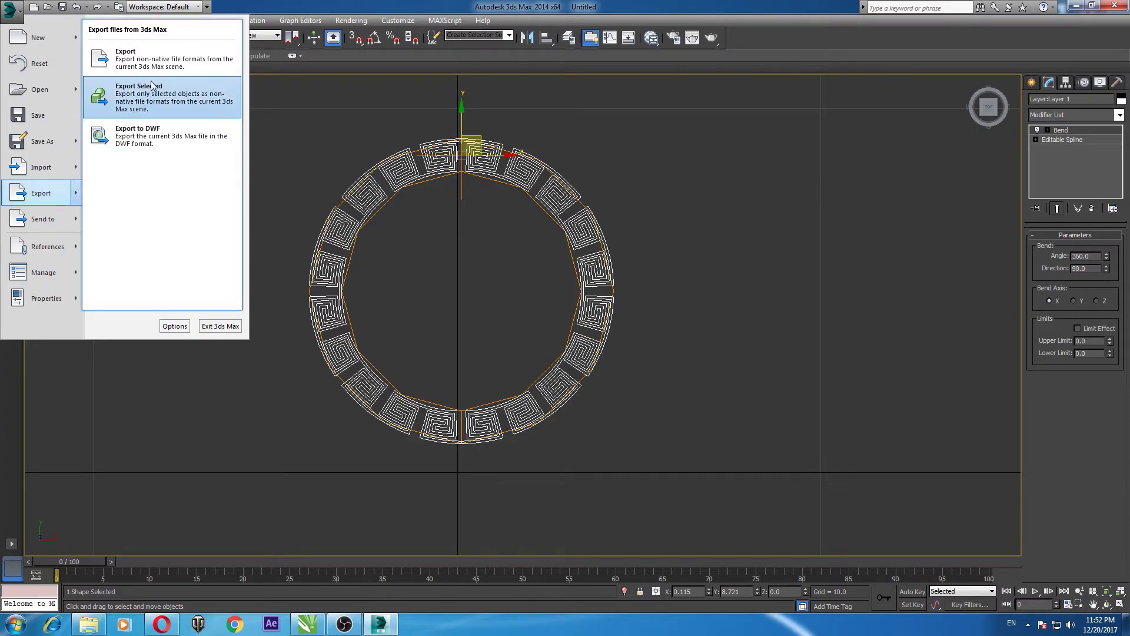
{"action": "left_click", "coordinate": [147, 94]}
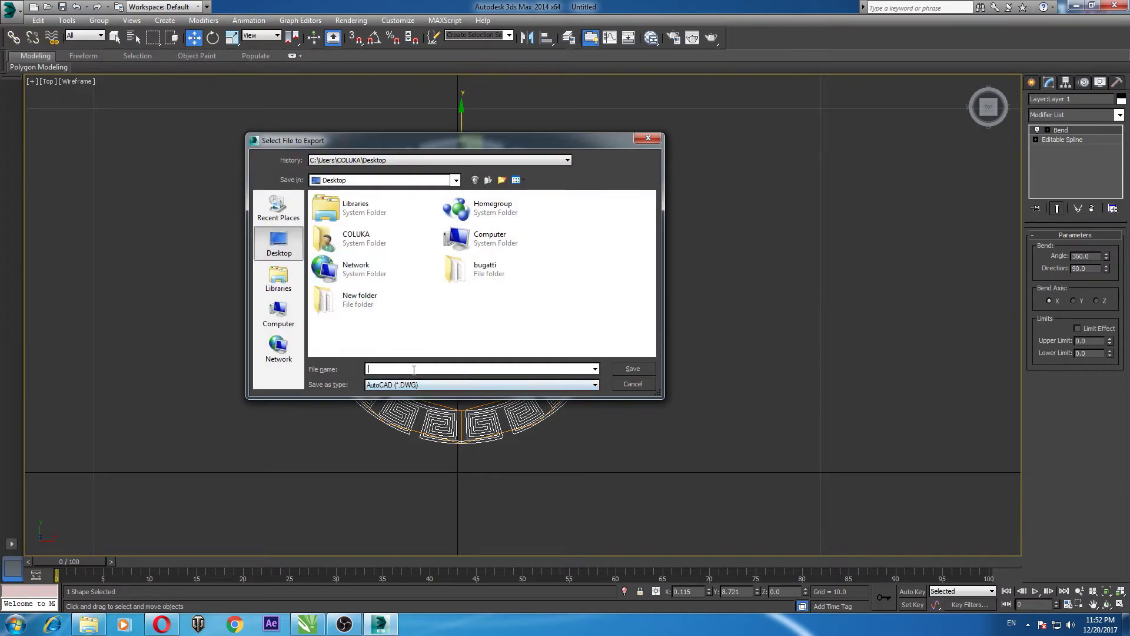
{"action": "type", "text": "orn"}
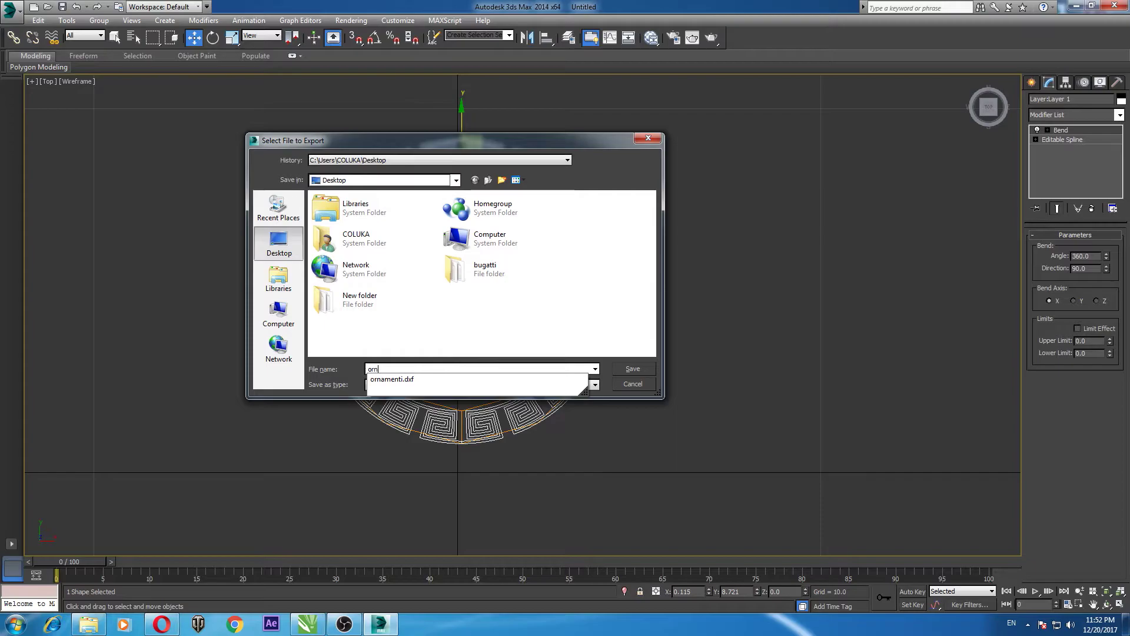
{"action": "key", "text": "Return"}
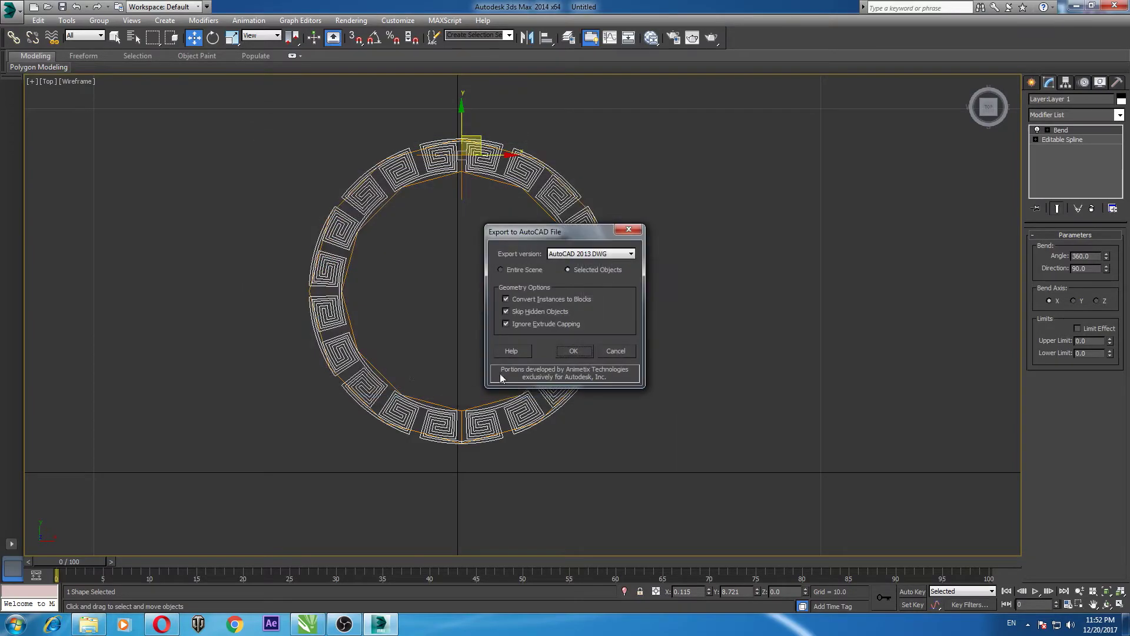
{"action": "left_click", "coordinate": [573, 353]}
{"action": "left_click", "coordinate": [675, 354]}
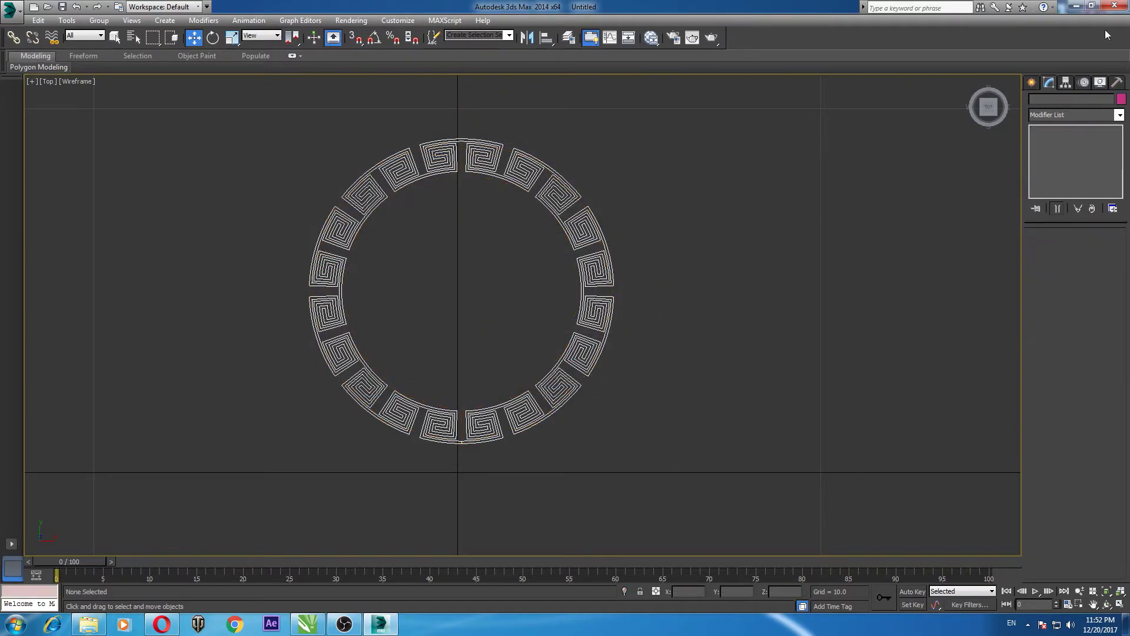
{"action": "left_click", "coordinate": [1076, 6]}
Import orn.DWG onto the CorelDRAW canvas and scale the ring down to 35.3%
{"action": "left_click_drag", "start_coordinate": [67, 144], "coordinate": [310, 623]}
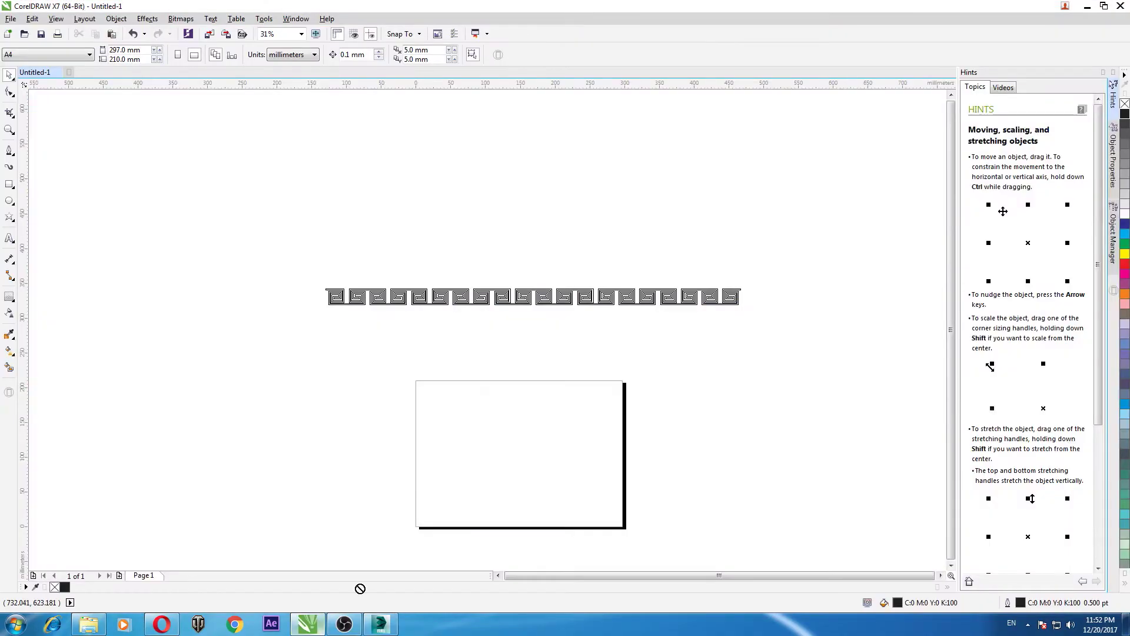
{"action": "left_click_drag", "start_coordinate": [310, 623], "coordinate": [500, 450]}
{"action": "left_click", "coordinate": [531, 407]}
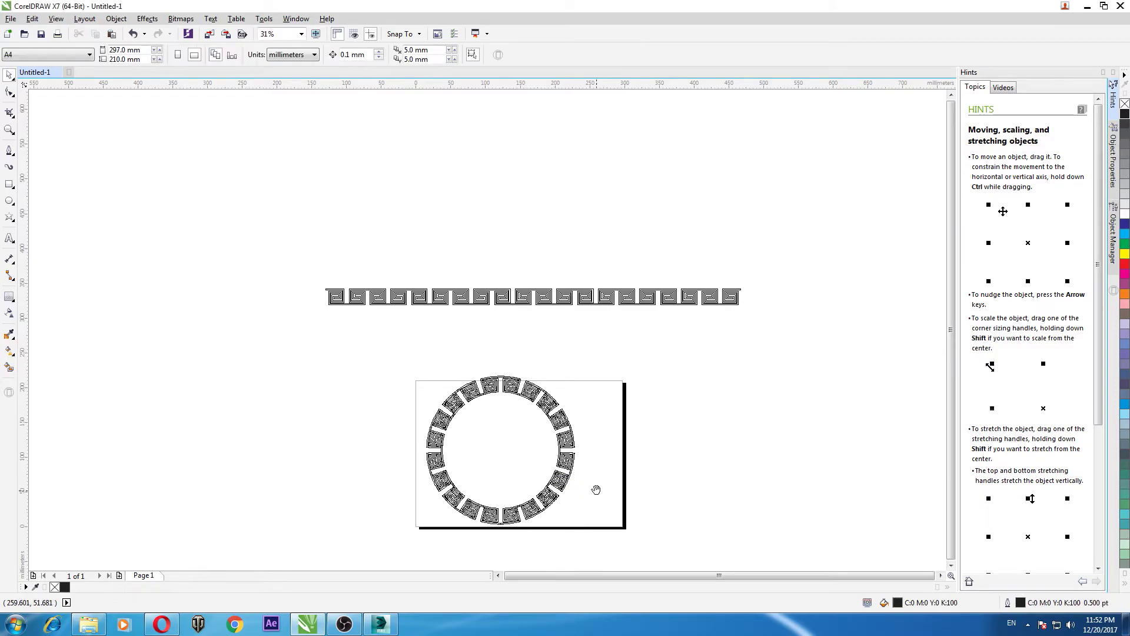
{"action": "scroll", "coordinate": [595, 489], "scroll_direction": "down", "scroll_amount": 2}
{"action": "mouse_move", "coordinate": [637, 485]}
{"action": "left_mouse_down"}
{"action": "mouse_move", "coordinate": [378, 261]}
{"action": "mouse_move", "coordinate": [309, 234]}
{"action": "left_mouse_up"}
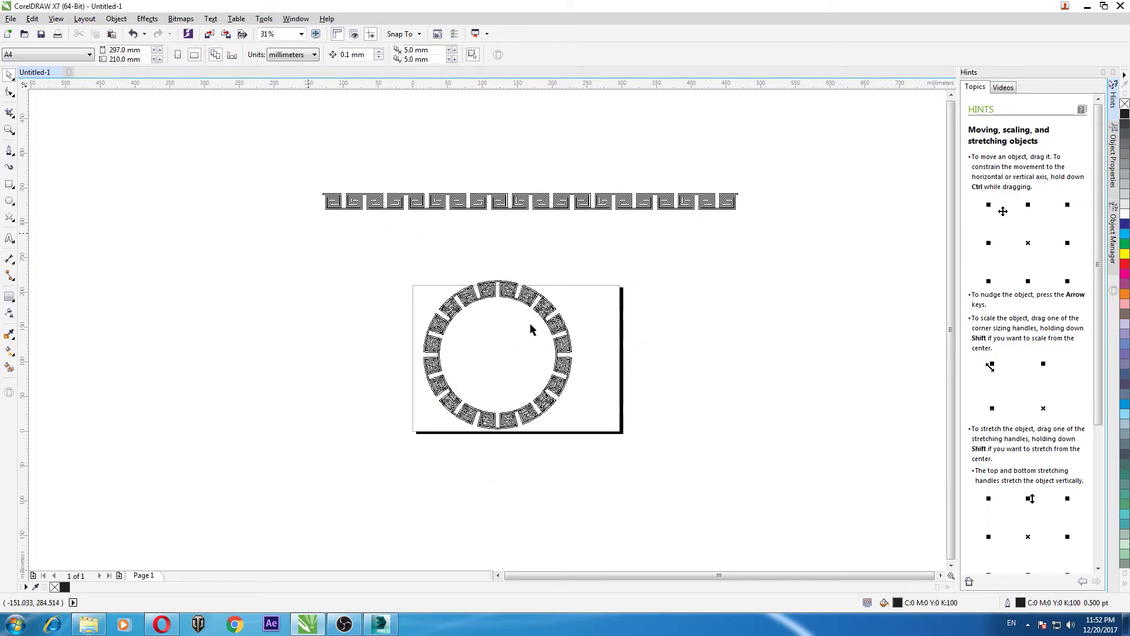
{"action": "left_click_drag", "start_coordinate": [575, 277], "coordinate": [479, 356]}
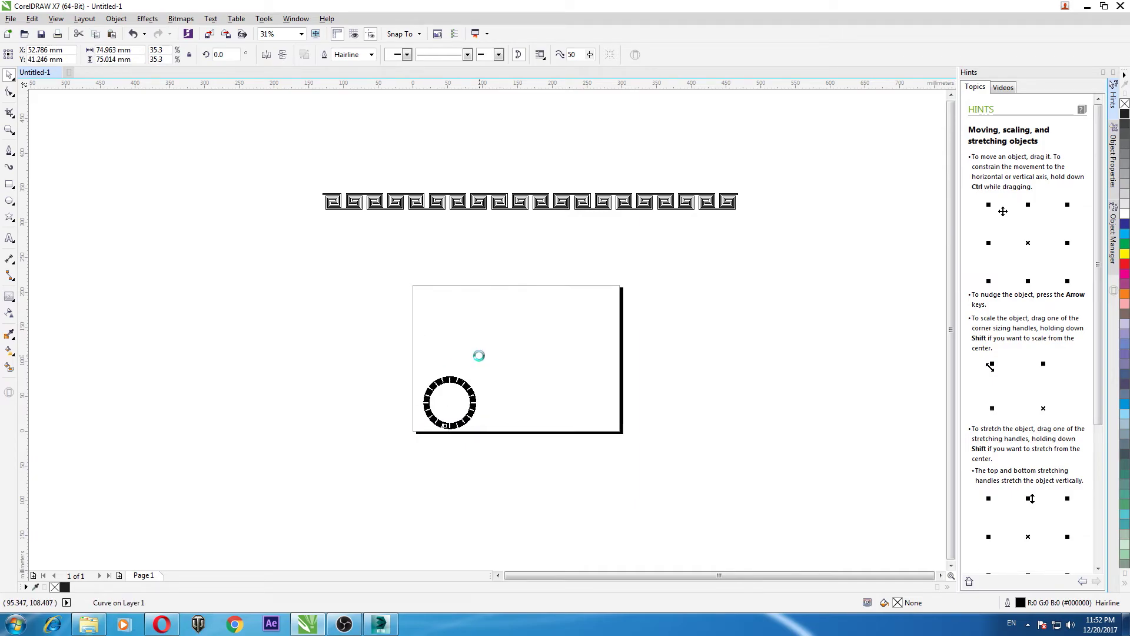
Centre the scaled ring on the page with P
{"action": "key", "text": "p"}
{"action": "key", "text": "Escape"}
{"action": "scroll", "coordinate": [524, 343], "scroll_direction": "up", "scroll_amount": 5}
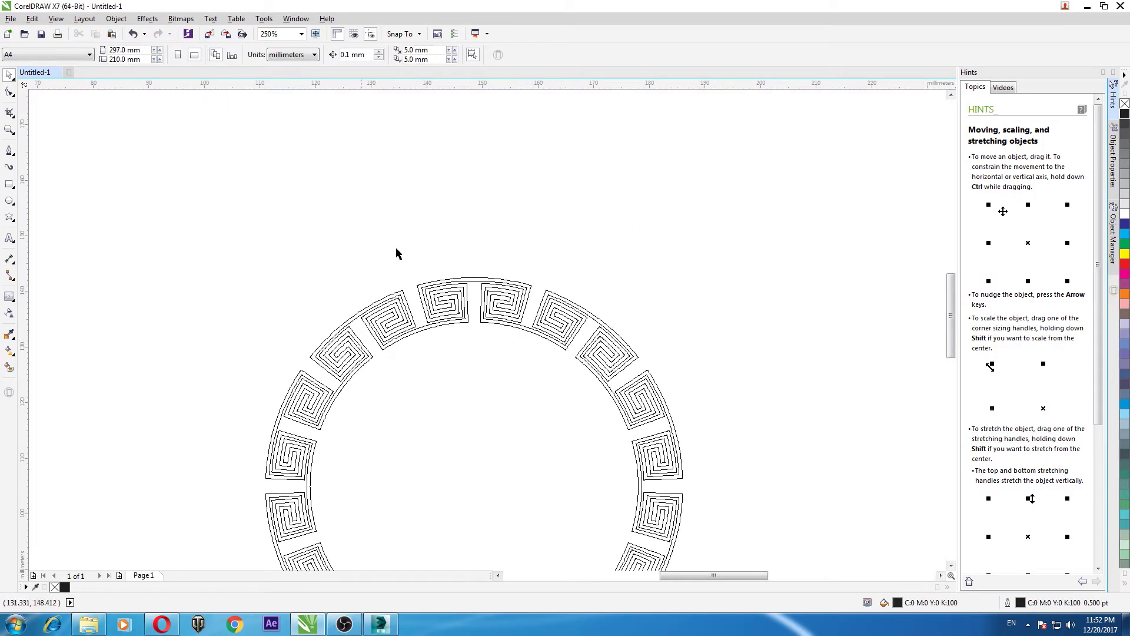
Inspect the ring's nodes with the Shape tool, then return to the Pick tool
{"action": "left_click", "coordinate": [9, 92]}
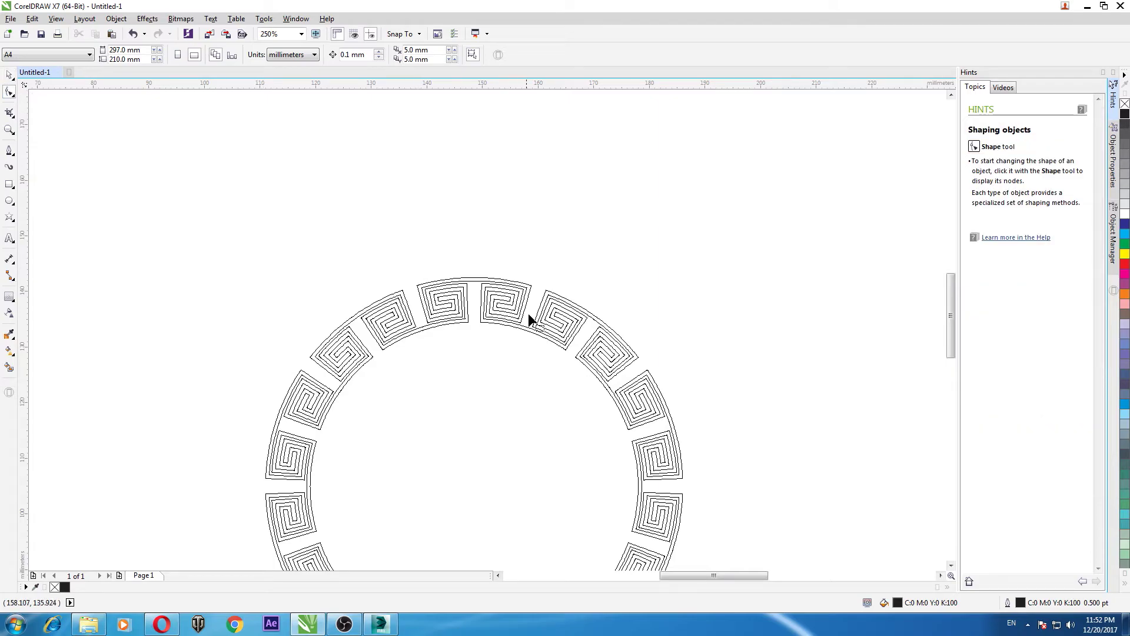
{"action": "left_click", "coordinate": [520, 292]}
{"action": "scroll", "coordinate": [520, 291], "scroll_direction": "up", "scroll_amount": 2}
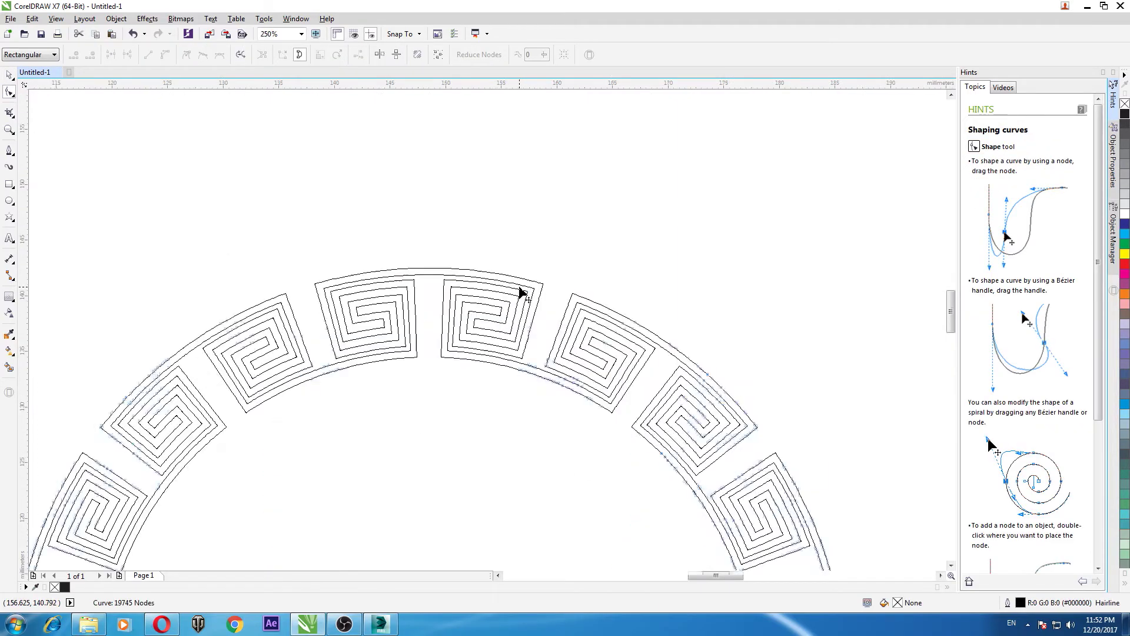
{"action": "scroll", "coordinate": [521, 291], "scroll_direction": "up", "scroll_amount": 3}
{"action": "scroll", "coordinate": [520, 291], "scroll_direction": "down", "scroll_amount": 3}
{"action": "scroll", "coordinate": [520, 291], "scroll_direction": "down", "scroll_amount": 2}
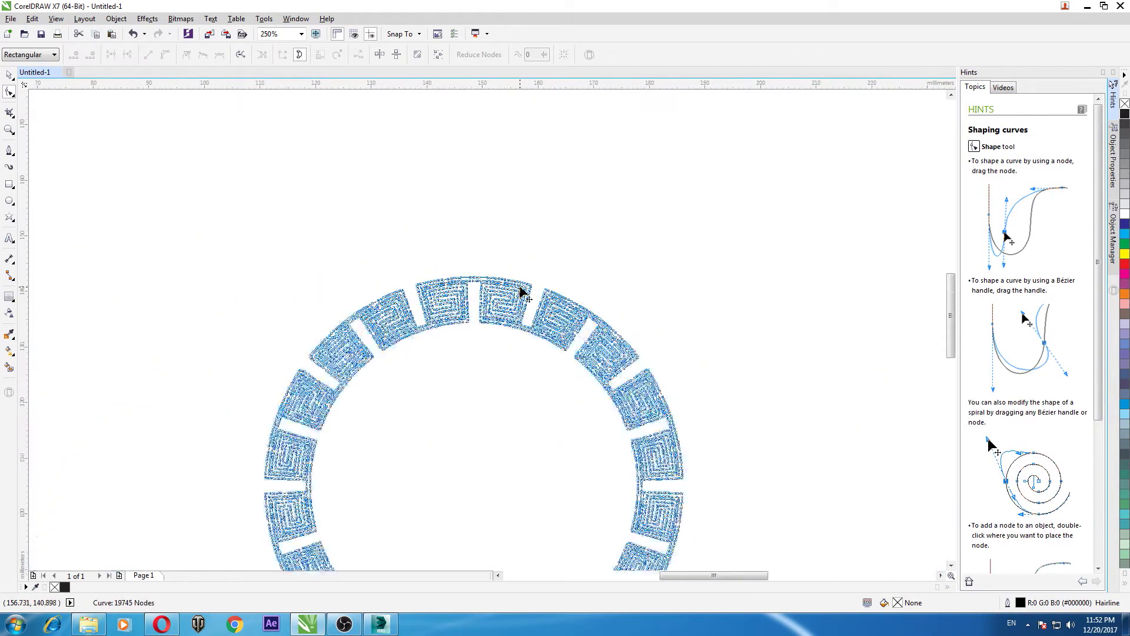
{"action": "left_click", "coordinate": [8, 75]}
{"action": "left_click", "coordinate": [480, 364]}
{"action": "scroll", "coordinate": [479, 364], "scroll_direction": "up", "scroll_amount": 3}
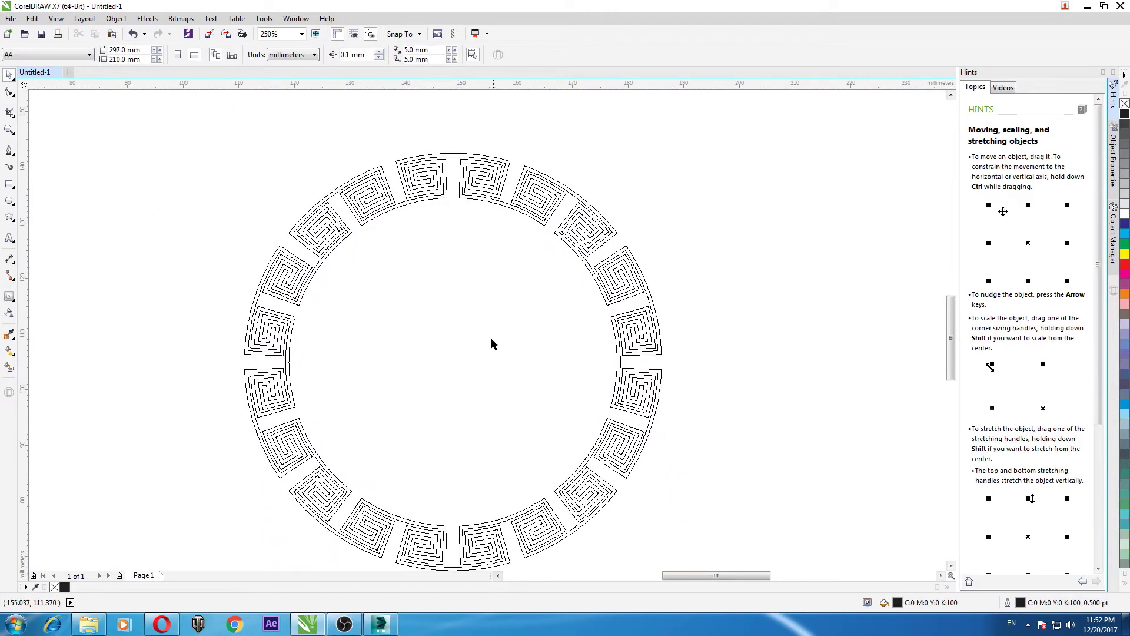
{"action": "scroll", "coordinate": [492, 343], "scroll_direction": "down", "scroll_amount": 5}
{"action": "scroll", "coordinate": [484, 379], "scroll_direction": "down", "scroll_amount": 2}
{"action": "scroll", "coordinate": [472, 384], "scroll_direction": "up", "scroll_amount": 5}
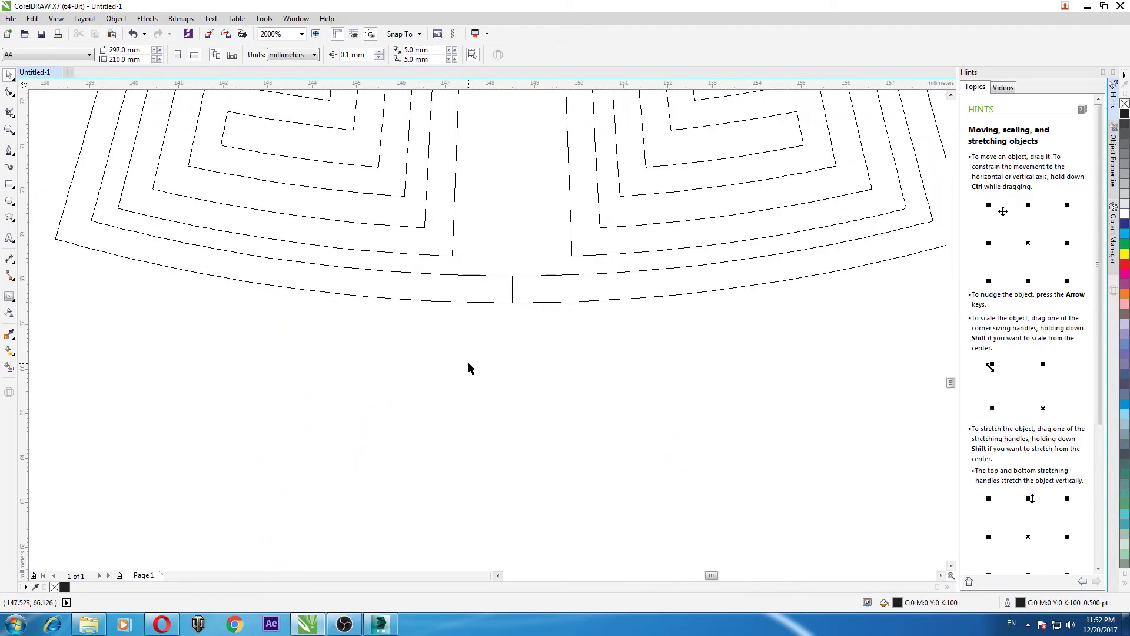
Break the ring's curve at the seam nodes and delete the spike's middle nodes
{"action": "left_click", "coordinate": [535, 281]}
{"action": "scroll", "coordinate": [534, 281], "scroll_direction": "up", "scroll_amount": 2}
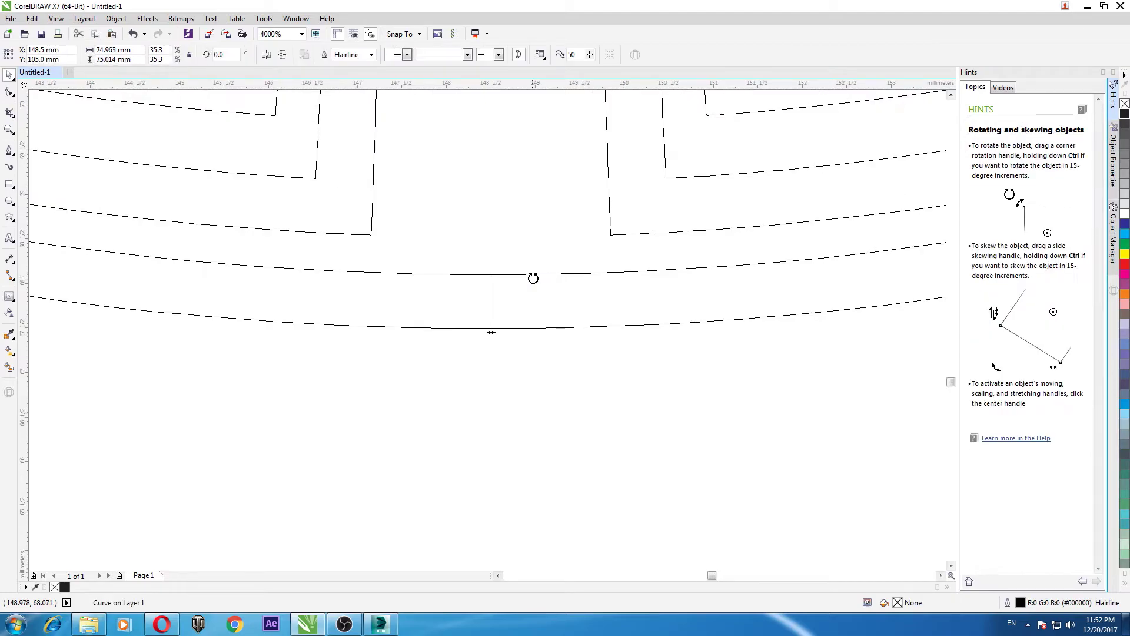
{"action": "left_click", "coordinate": [9, 93]}
{"action": "scroll", "coordinate": [492, 283], "scroll_direction": "up", "scroll_amount": 4}
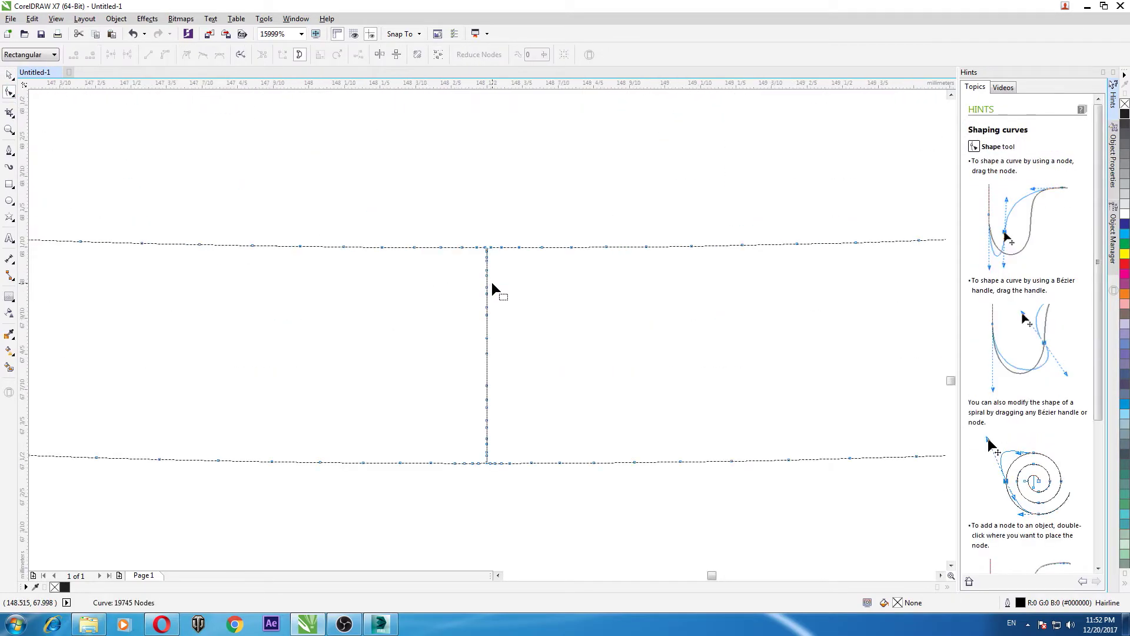
{"action": "scroll", "coordinate": [444, 318], "scroll_direction": "down", "scroll_amount": 4}
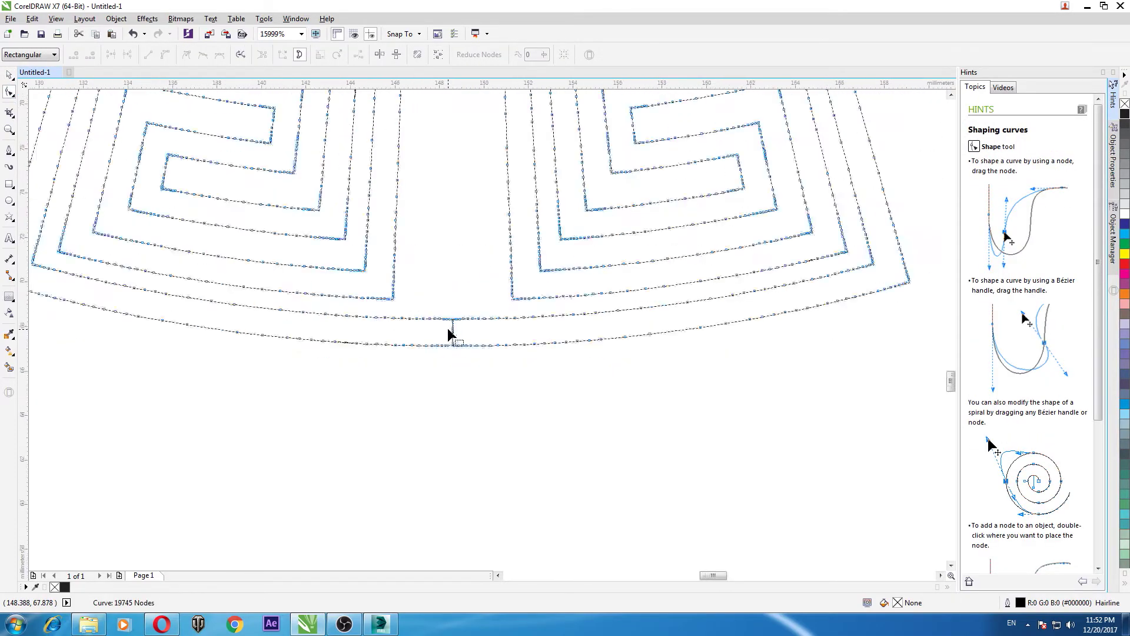
{"action": "scroll", "coordinate": [449, 323], "scroll_direction": "down", "scroll_amount": 5}
{"action": "scroll", "coordinate": [453, 339], "scroll_direction": "up", "scroll_amount": 2}
{"action": "scroll", "coordinate": [409, 245], "scroll_direction": "up", "scroll_amount": 2}
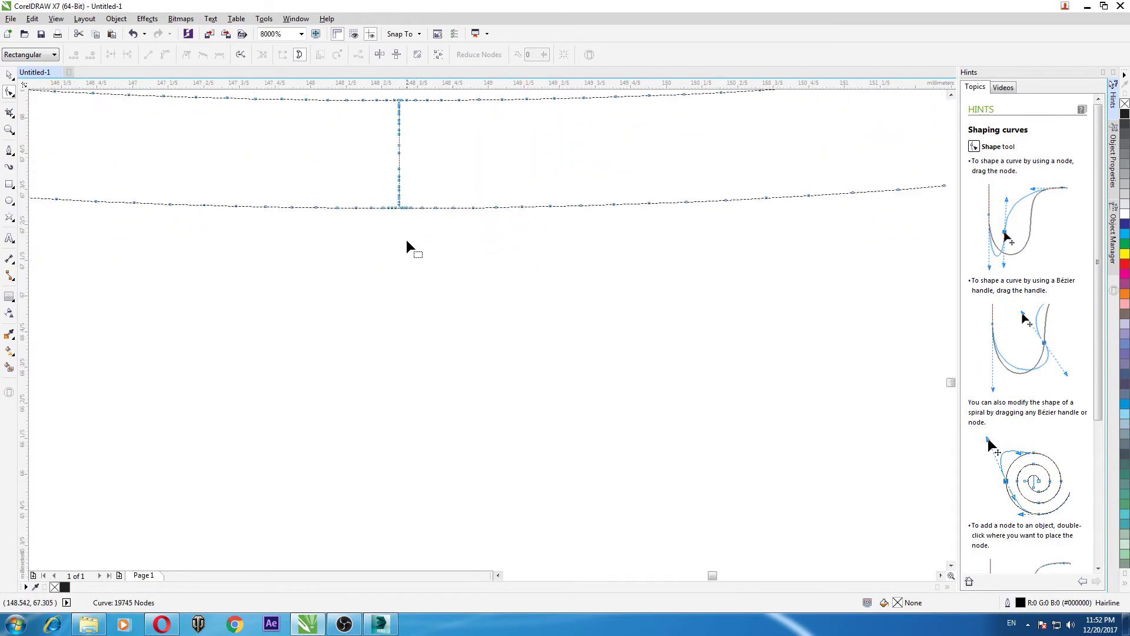
{"action": "scroll", "coordinate": [441, 318], "scroll_direction": "up", "scroll_amount": 3}
{"action": "scroll", "coordinate": [434, 318], "scroll_direction": "up", "scroll_amount": 3}
{"action": "left_click_drag", "start_coordinate": [386, 247], "coordinate": [528, 383]}
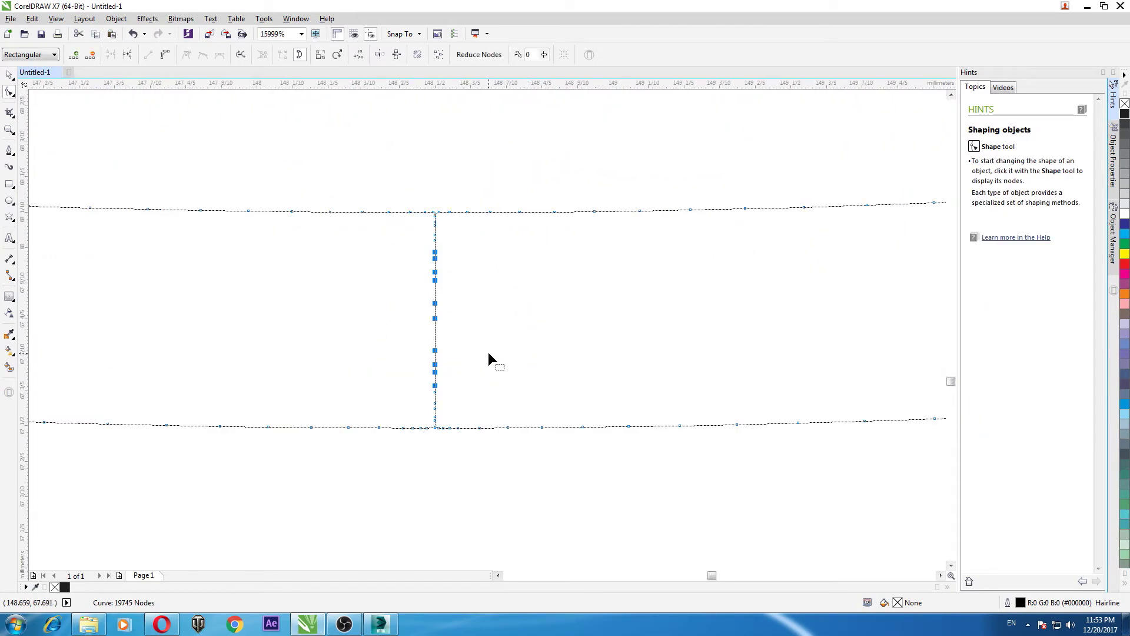
{"action": "left_click", "coordinate": [127, 54]}
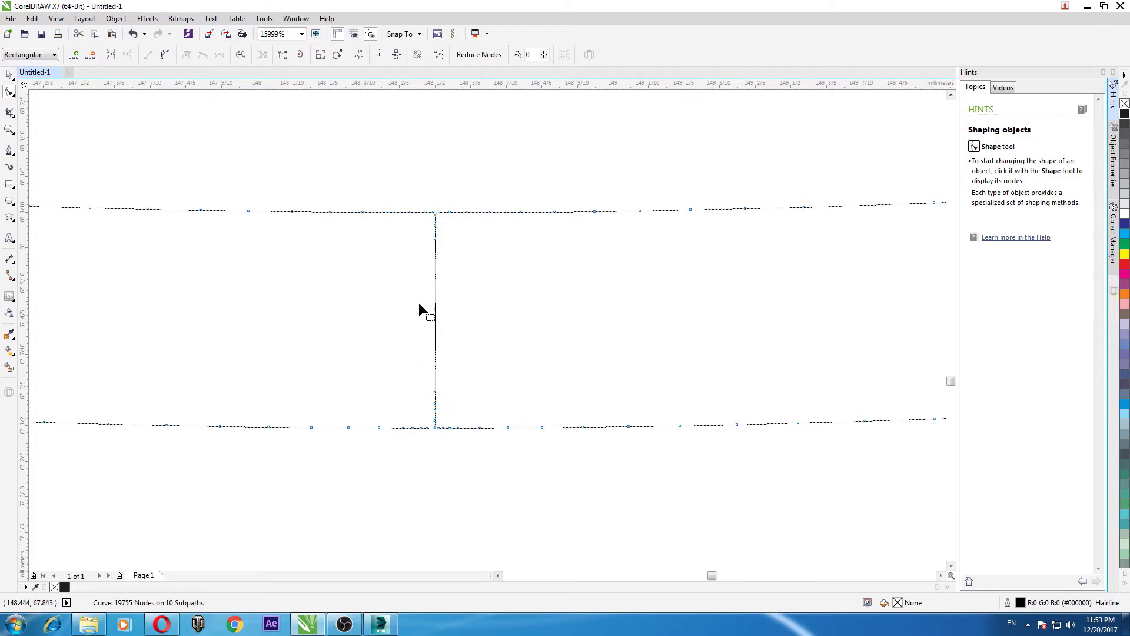
{"action": "key", "text": "Delete"}
Delete the first vertical spike's junction nodes and join the gap's two end nodes
{"action": "scroll", "coordinate": [438, 221], "scroll_direction": "up", "scroll_amount": 2}
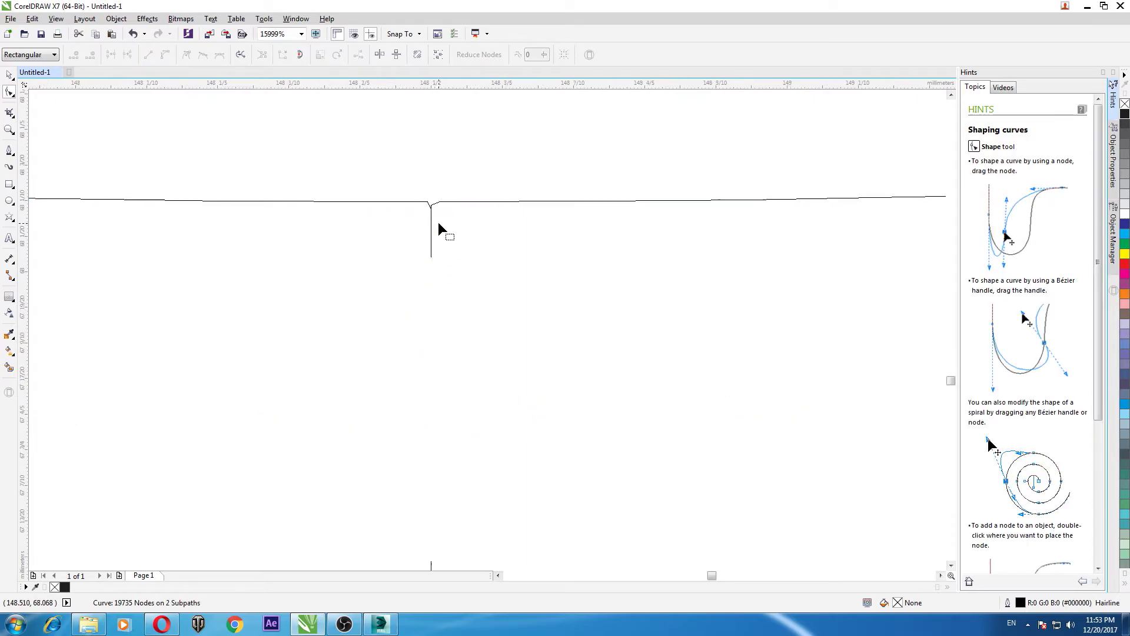
{"action": "left_click_drag", "start_coordinate": [411, 270], "coordinate": [451, 189]}
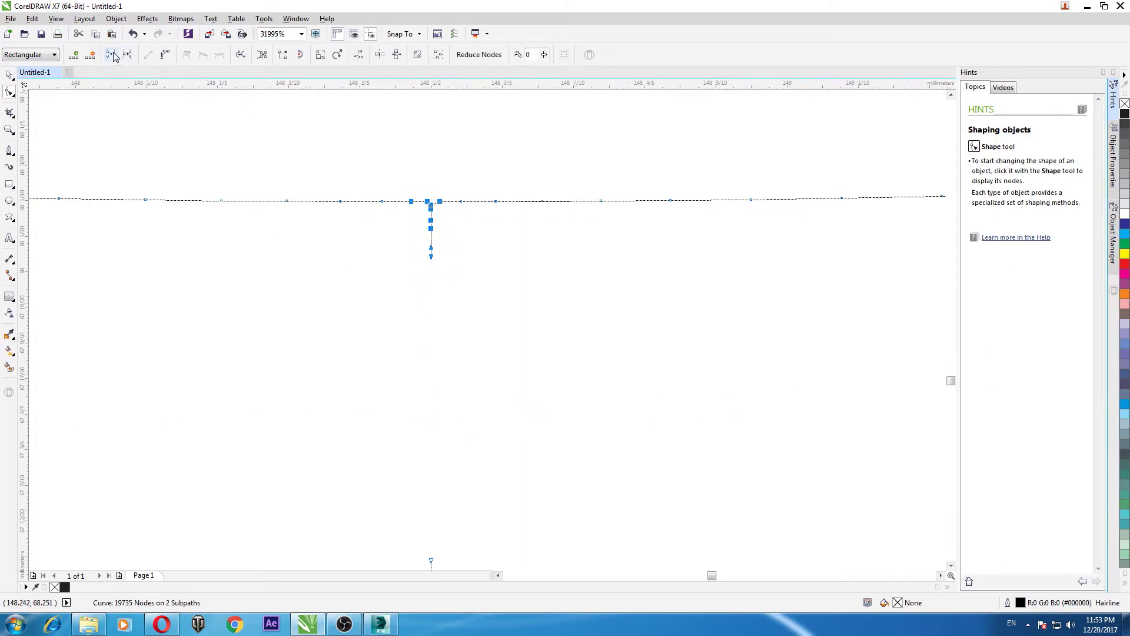
{"action": "key", "text": "Delete"}
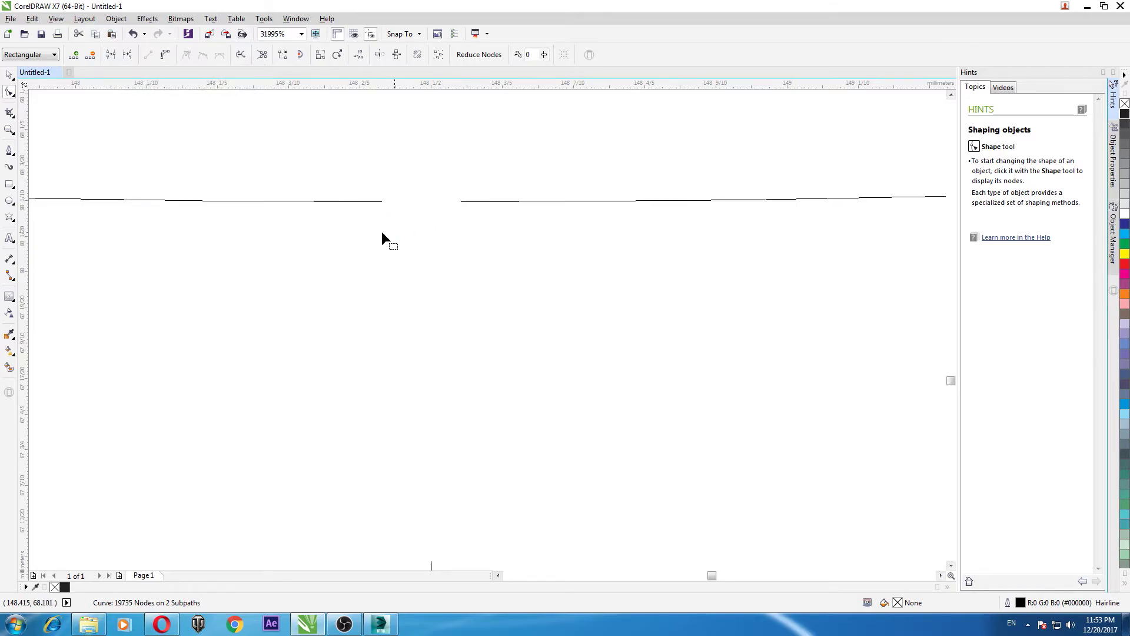
{"action": "left_click_drag", "start_coordinate": [374, 226], "coordinate": [463, 174]}
{"action": "left_click", "coordinate": [110, 55]}
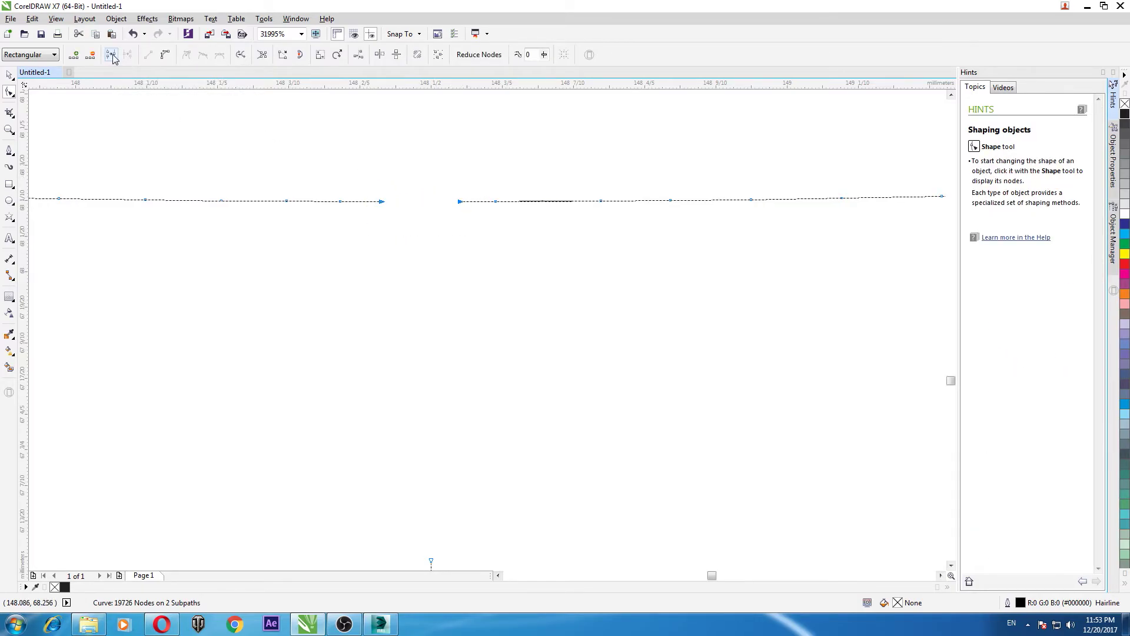
Delete the remaining spike's nodes, join the second gap, and return to Pick
{"action": "scroll", "coordinate": [442, 328], "scroll_direction": "up", "scroll_amount": 5}
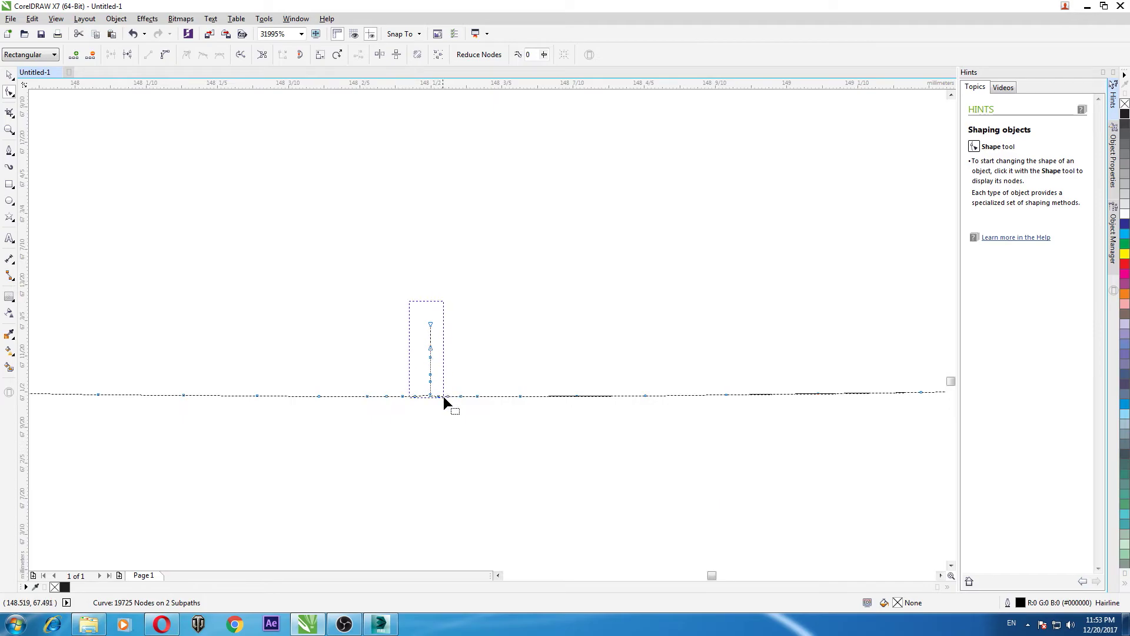
{"action": "mouse_move", "coordinate": [443, 397]}
{"action": "left_mouse_down"}
{"action": "mouse_move", "coordinate": [442, 411]}
{"action": "mouse_move", "coordinate": [453, 370]}
{"action": "left_mouse_up"}
{"action": "key", "text": "Delete"}
{"action": "left_click", "coordinate": [110, 55]}
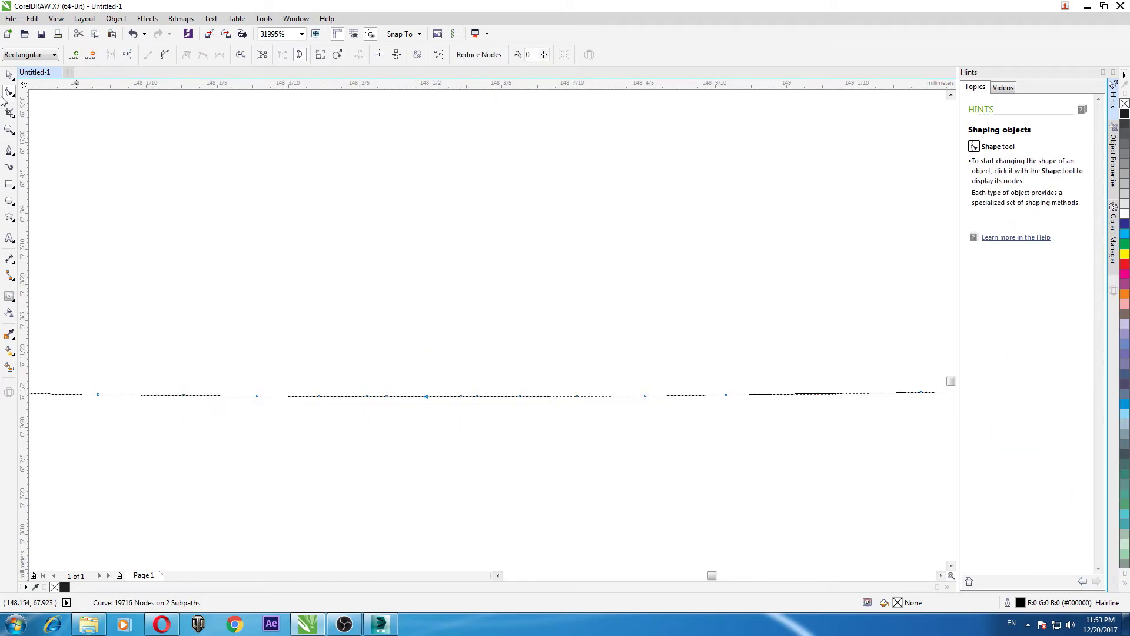
{"action": "key", "text": "space"}
{"action": "scroll", "coordinate": [399, 310], "scroll_direction": "down", "scroll_amount": 4}
{"action": "scroll", "coordinate": [399, 310], "scroll_direction": "down", "scroll_amount": 5}
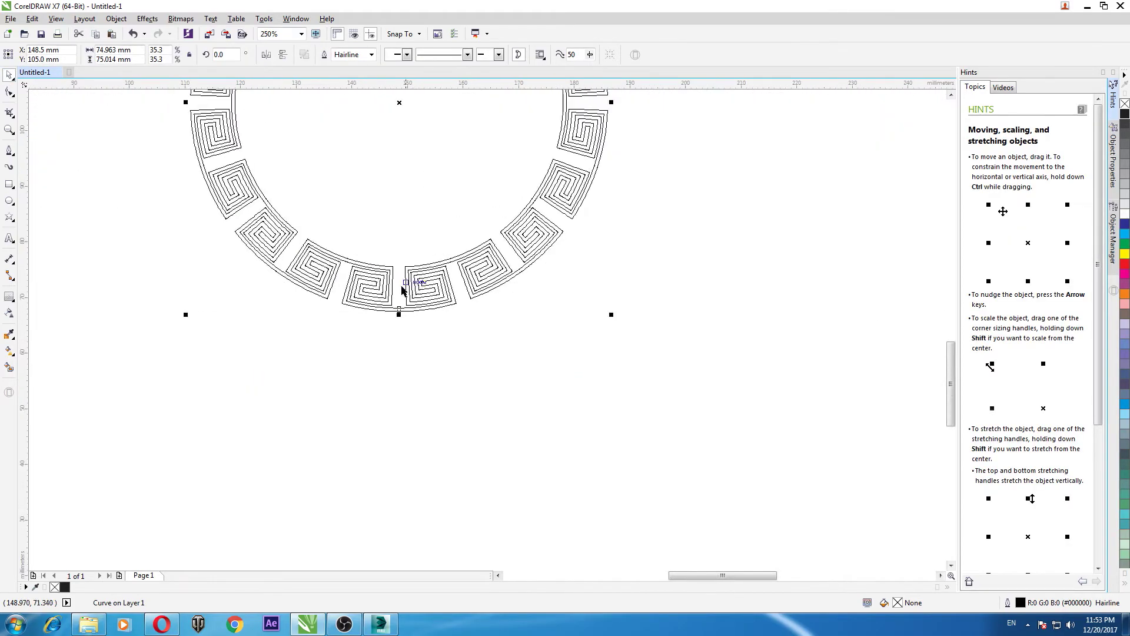
{"action": "mouse_move", "coordinate": [421, 295]}
{"action": "left_mouse_down"}
{"action": "mouse_move", "coordinate": [436, 356]}
{"action": "mouse_move", "coordinate": [445, 347]}
{"action": "left_mouse_up"}
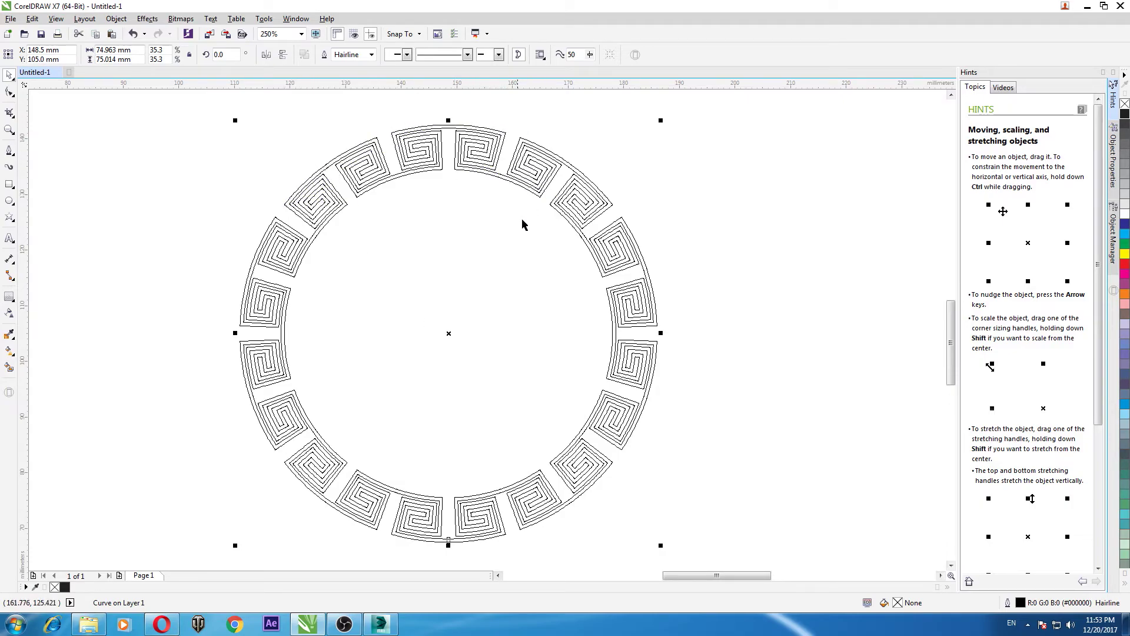
{"action": "scroll", "coordinate": [503, 250], "scroll_direction": "down", "scroll_amount": 1}
{"action": "left_click_drag", "start_coordinate": [312, 158], "coordinate": [640, 451]}
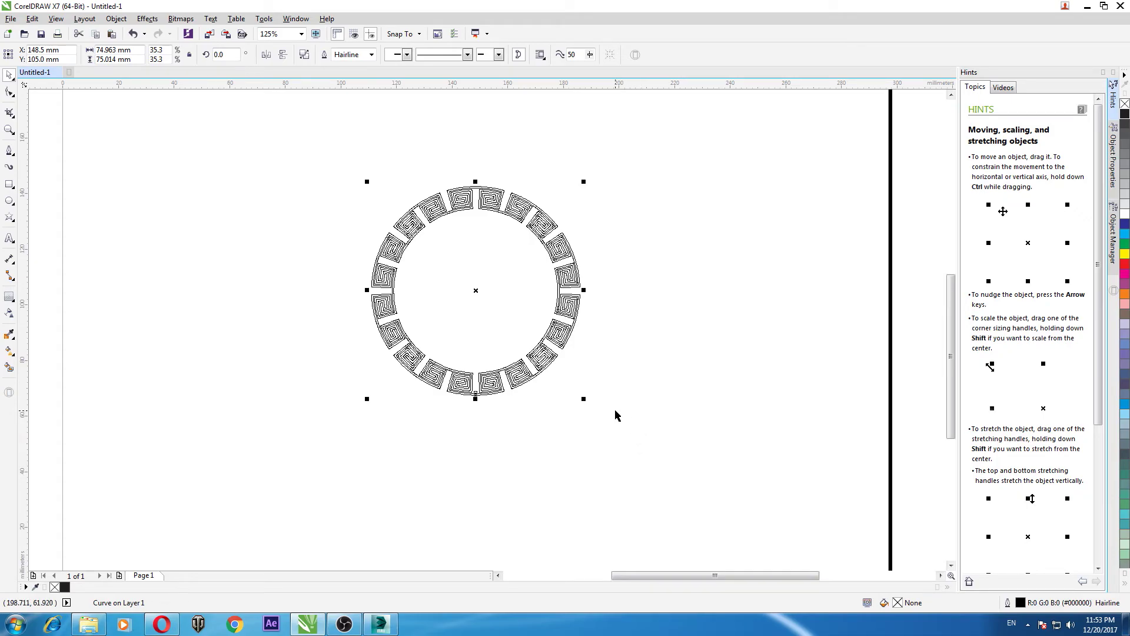
{"action": "mouse_move", "coordinate": [651, 442]}
{"action": "left_mouse_down"}
{"action": "mouse_move", "coordinate": [297, 145]}
{"action": "mouse_move", "coordinate": [361, 190]}
{"action": "mouse_move", "coordinate": [654, 467]}
{"action": "mouse_move", "coordinate": [306, 153]}
{"action": "mouse_move", "coordinate": [654, 444]}
{"action": "left_mouse_up"}
{"action": "left_click", "coordinate": [656, 445]}
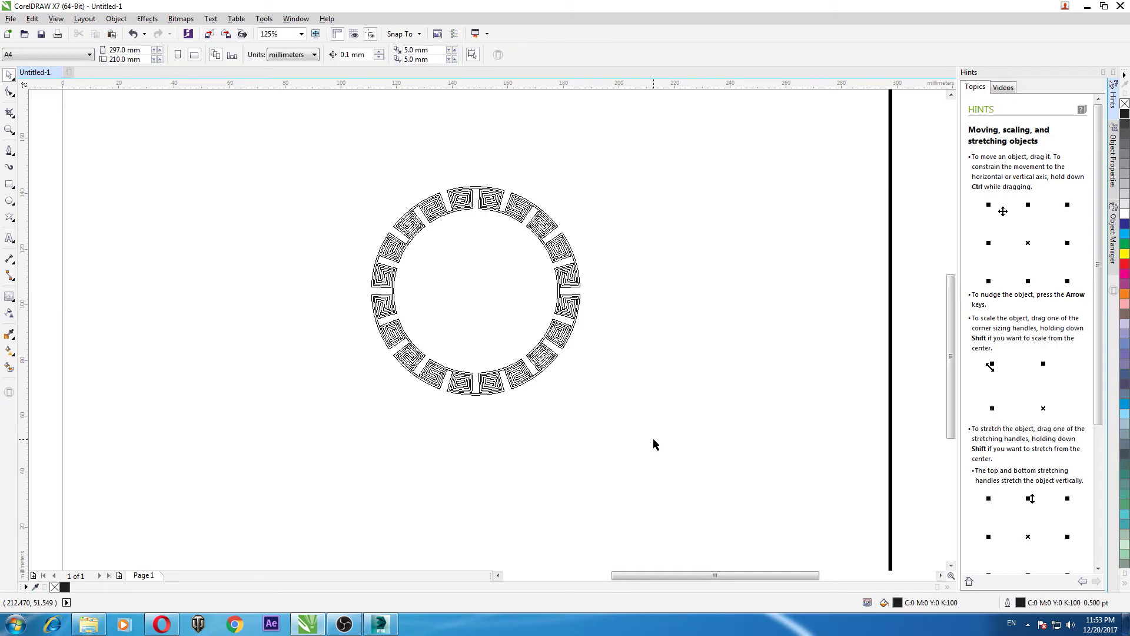
{"action": "mouse_move", "coordinate": [671, 454]}
{"action": "left_mouse_down"}
{"action": "mouse_move", "coordinate": [280, 160]}
{"action": "mouse_move", "coordinate": [664, 432]}
{"action": "left_mouse_up"}
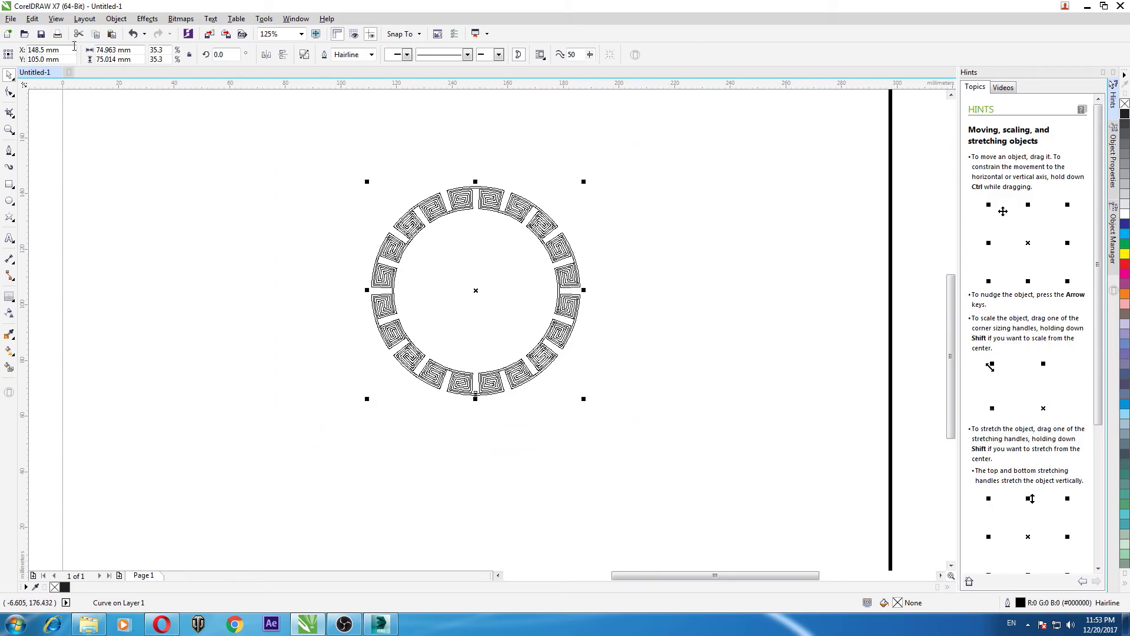
Switch to Enhanced view and give the meander ring a solid black fill
{"action": "left_click", "coordinate": [56, 18]}
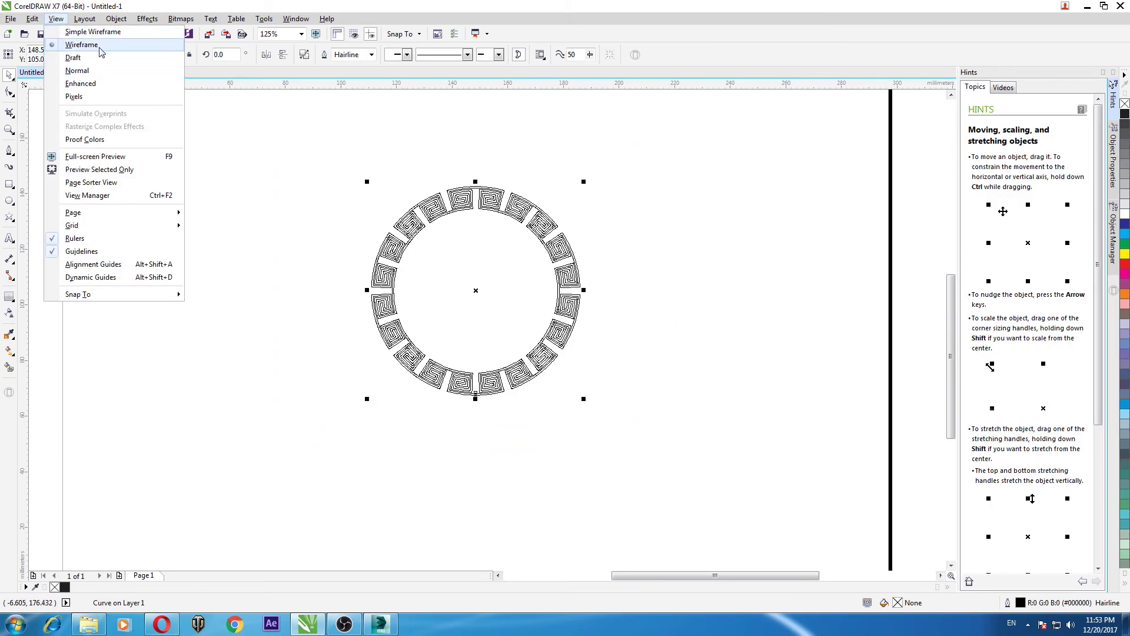
{"action": "left_click", "coordinate": [88, 83]}
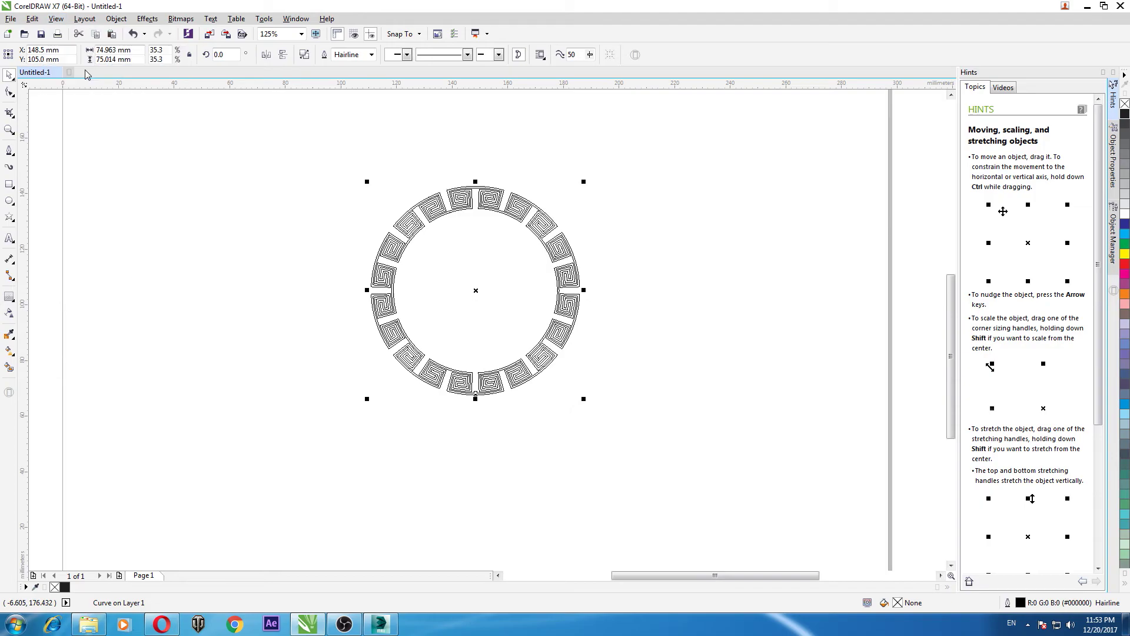
{"action": "left_click", "coordinate": [318, 232]}
{"action": "scroll", "coordinate": [513, 195], "scroll_direction": "up", "scroll_amount": 4}
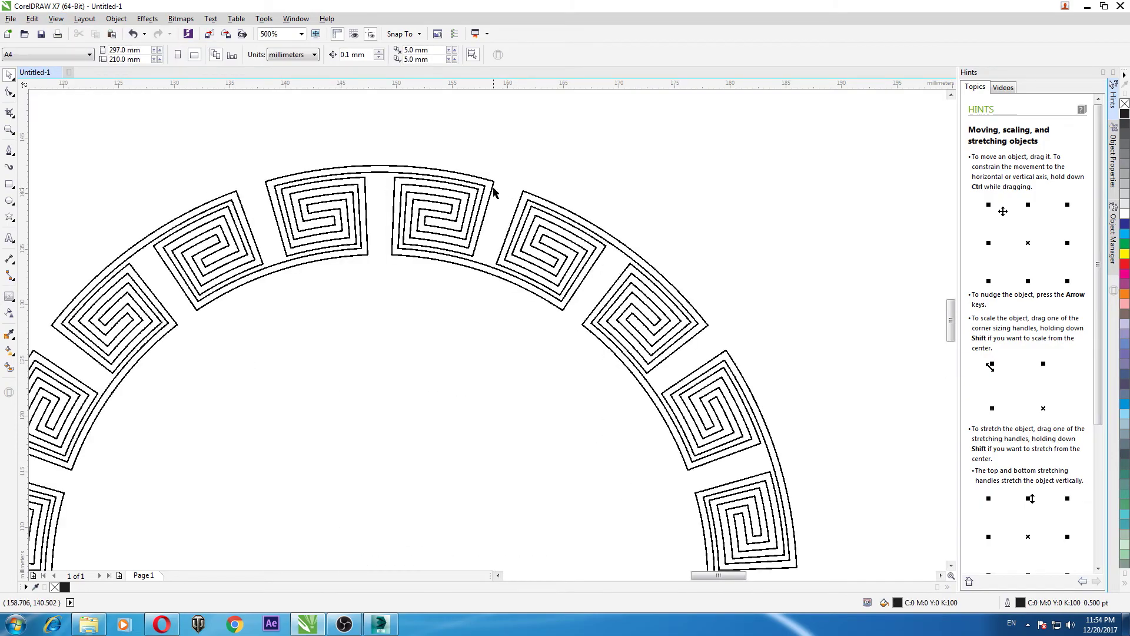
{"action": "left_click", "coordinate": [491, 187]}
{"action": "left_click", "coordinate": [1125, 114]}
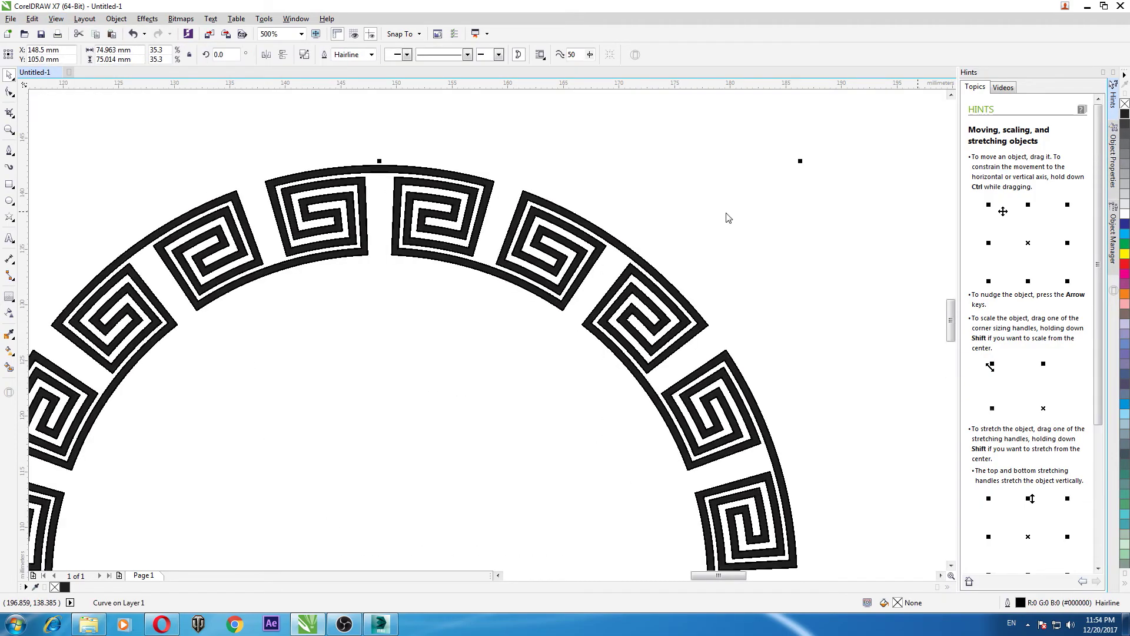
{"action": "scroll", "coordinate": [730, 218], "scroll_direction": "down", "scroll_amount": 4}
{"action": "left_click", "coordinate": [717, 283]}
{"action": "scroll", "coordinate": [680, 247], "scroll_direction": "up", "scroll_amount": 2}
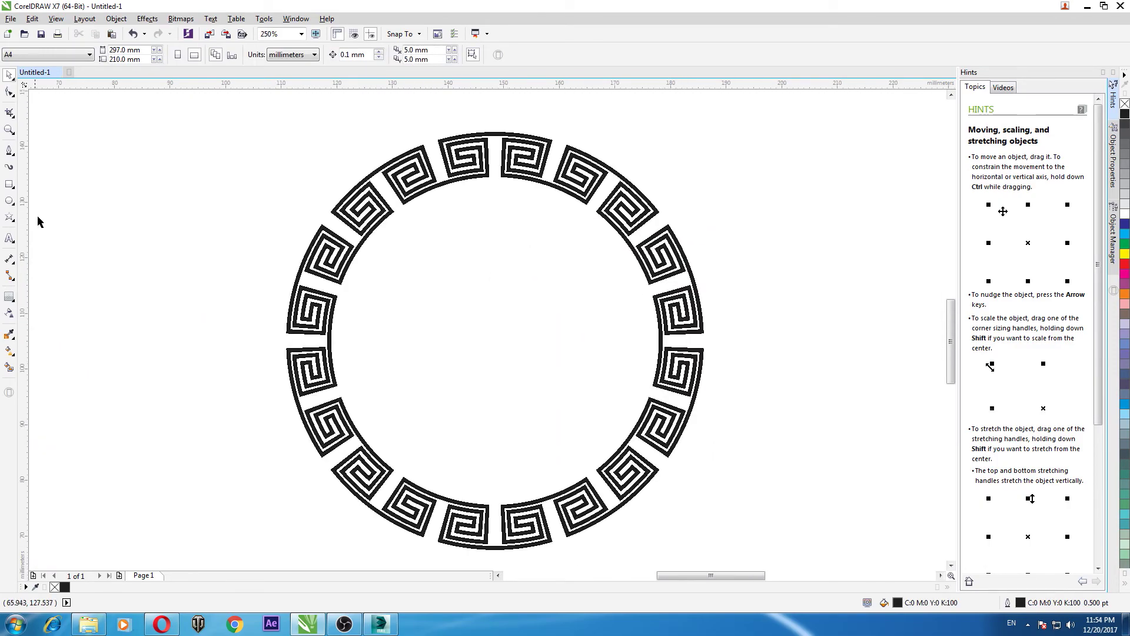
Draw an unfilled 55.6 mm outline circle just inside the black ring
{"action": "left_click", "coordinate": [9, 201]}
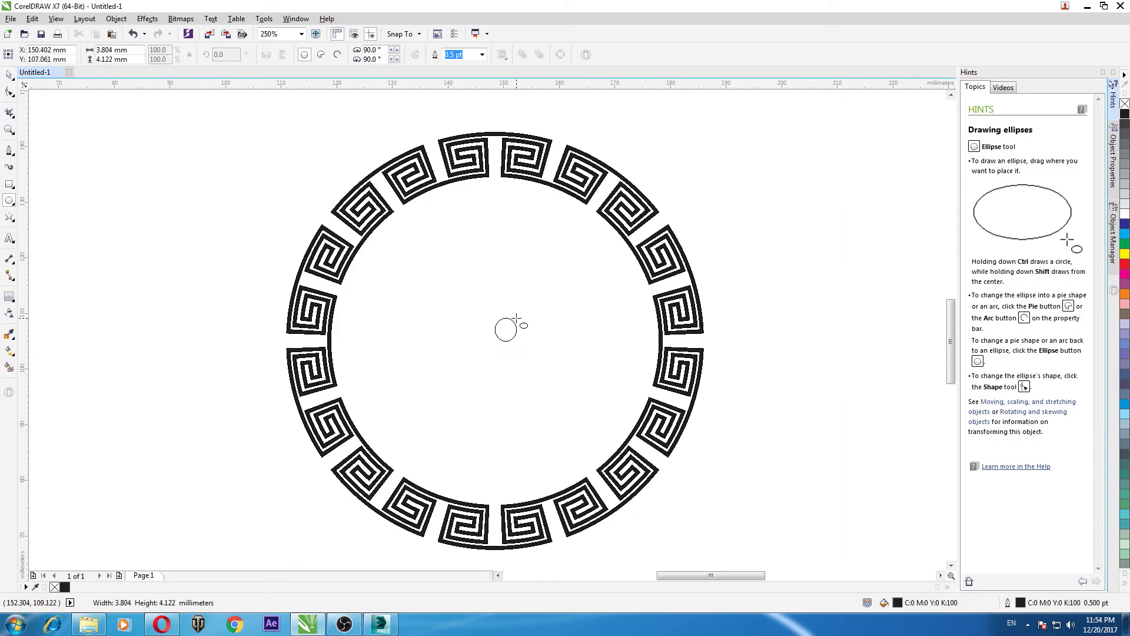
{"action": "left_click_drag", "start_coordinate": [495, 340], "coordinate": [625, 187]}
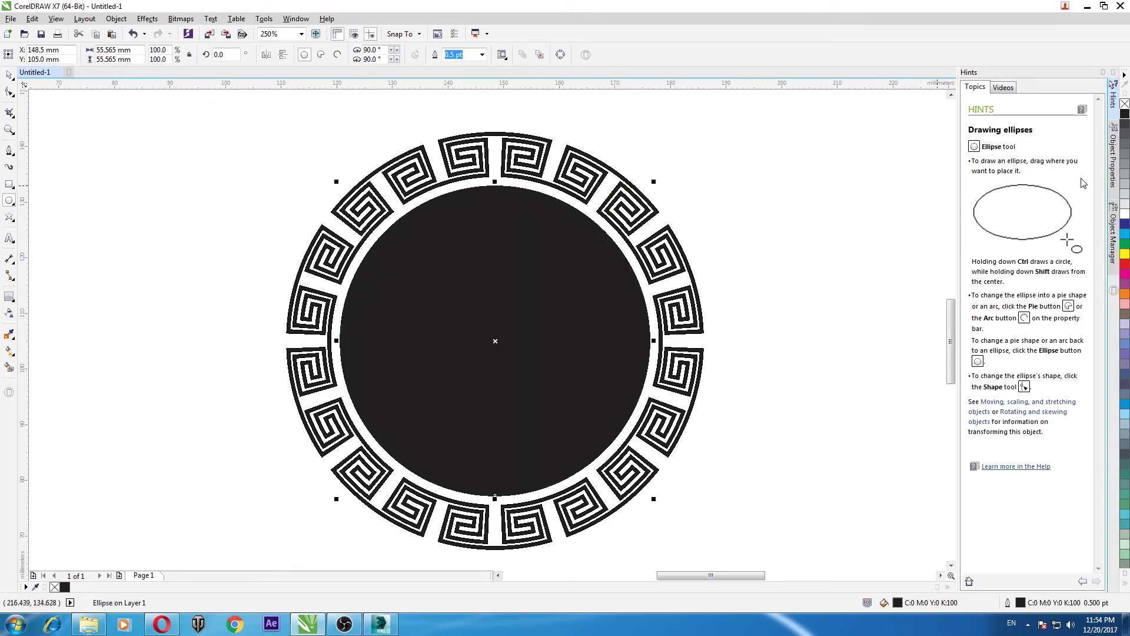
{"action": "left_click", "coordinate": [1125, 106]}
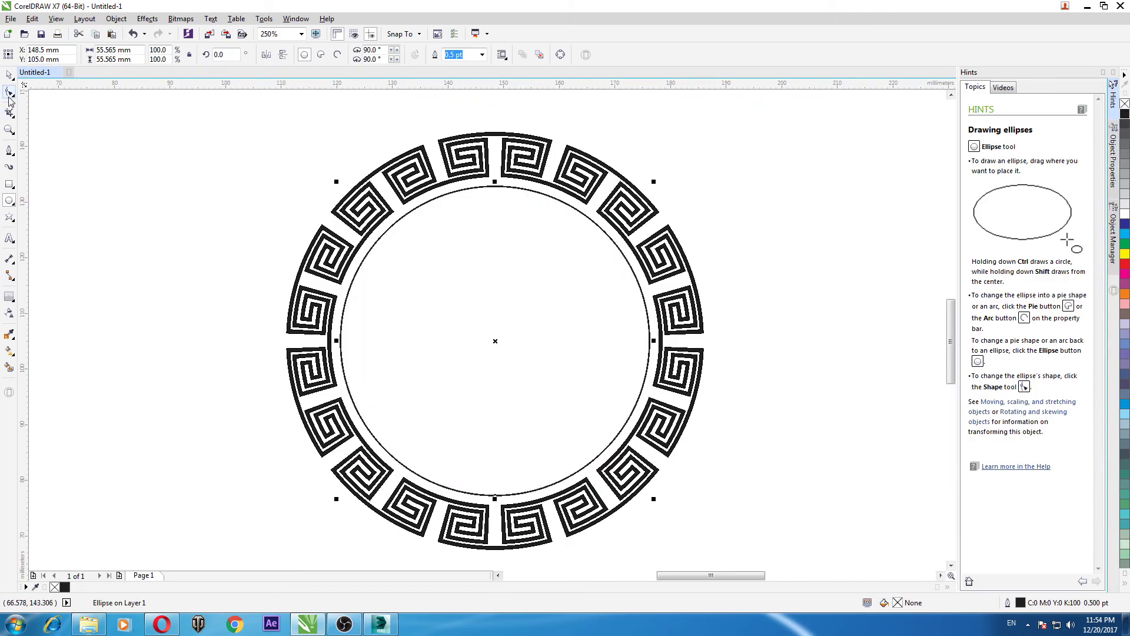
{"action": "left_click", "coordinate": [9, 75]}
{"action": "left_click", "coordinate": [61, 138]}
Scale a copy of the circle to 79.6 mm around the outside, then shift the framed ring up-left
{"action": "scroll", "coordinate": [484, 221], "scroll_direction": "down", "scroll_amount": 1}
{"action": "left_click", "coordinate": [520, 213]}
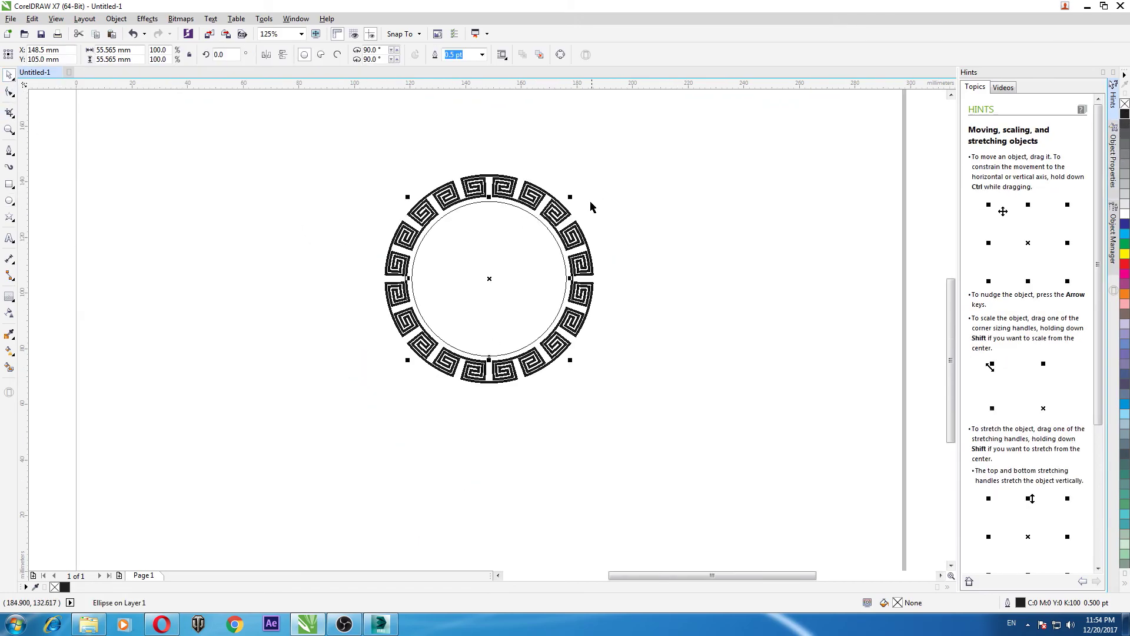
{"action": "scroll", "coordinate": [582, 207], "scroll_direction": "up", "scroll_amount": 1}
{"action": "left_click_drag", "start_coordinate": [547, 199], "coordinate": [627, 136]}
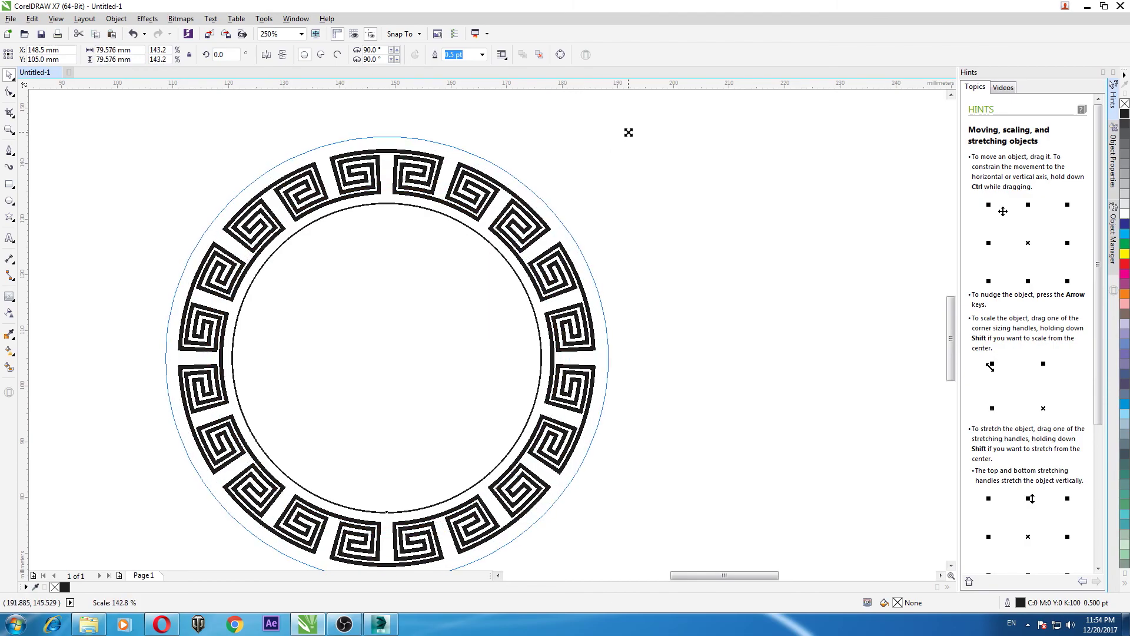
{"action": "scroll", "coordinate": [631, 258], "scroll_direction": "down", "scroll_amount": 1}
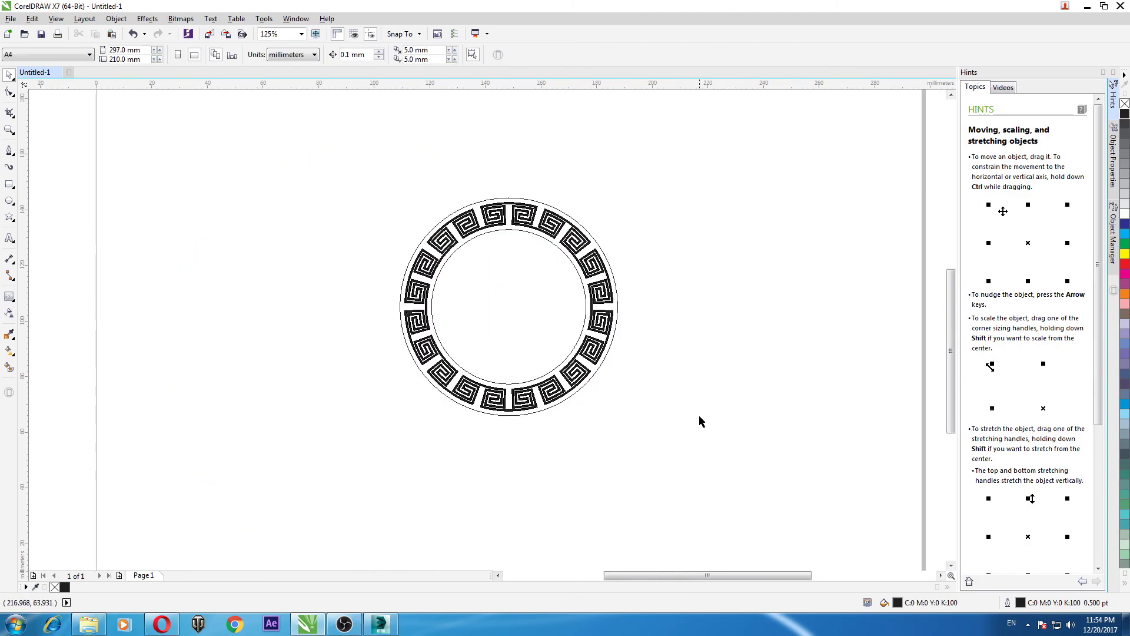
{"action": "left_click_drag", "start_coordinate": [703, 433], "coordinate": [333, 152]}
{"action": "left_click_drag", "start_coordinate": [506, 221], "coordinate": [422, 198]}
{"action": "left_click", "coordinate": [495, 135]}
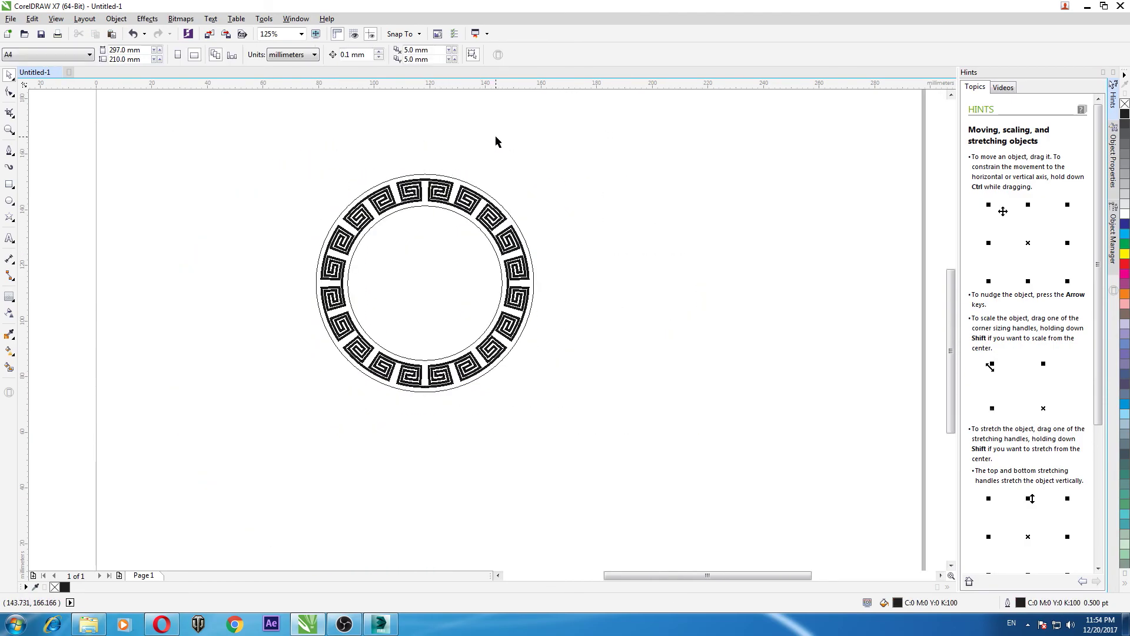
Move the meander strip down to just above the A4 page
{"action": "mouse_move", "coordinate": [270, 140]}
{"action": "left_mouse_down"}
{"action": "mouse_move", "coordinate": [605, 475]}
{"action": "mouse_move", "coordinate": [253, 136]}
{"action": "mouse_move", "coordinate": [648, 481]}
{"action": "left_mouse_up"}
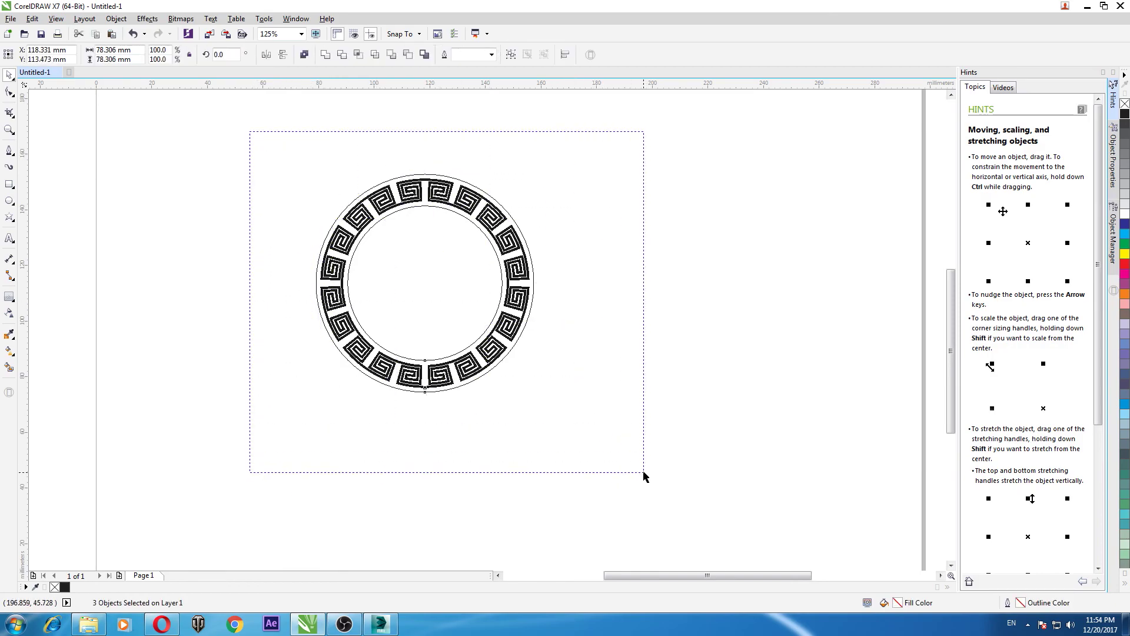
{"action": "scroll", "coordinate": [518, 377], "scroll_direction": "down", "scroll_amount": 2}
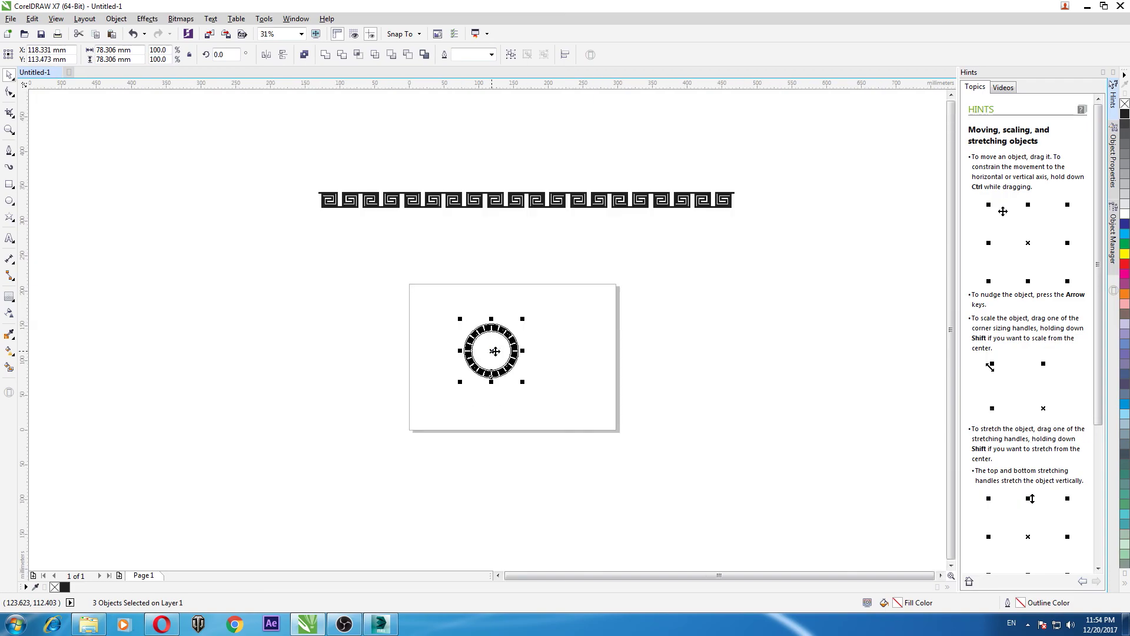
{"action": "left_click_drag", "start_coordinate": [543, 202], "coordinate": [520, 265]}
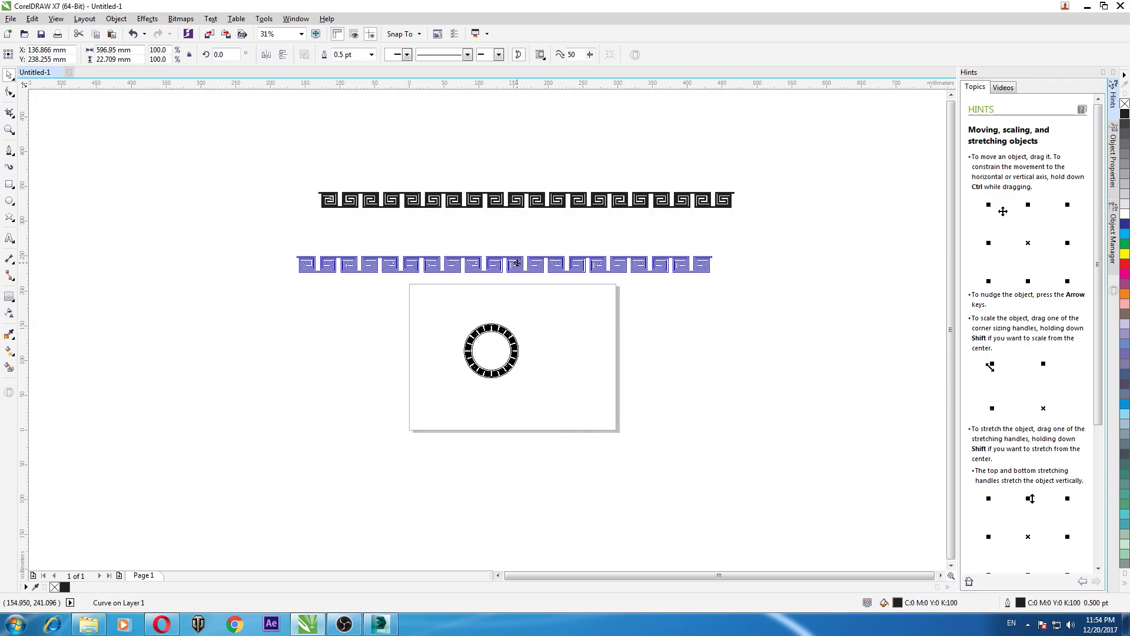
{"action": "left_click_drag", "start_coordinate": [577, 419], "coordinate": [487, 347]}
Place the framed ring with its two circles in the page's top-left corner
{"action": "scroll", "coordinate": [489, 348], "scroll_direction": "up", "scroll_amount": 2}
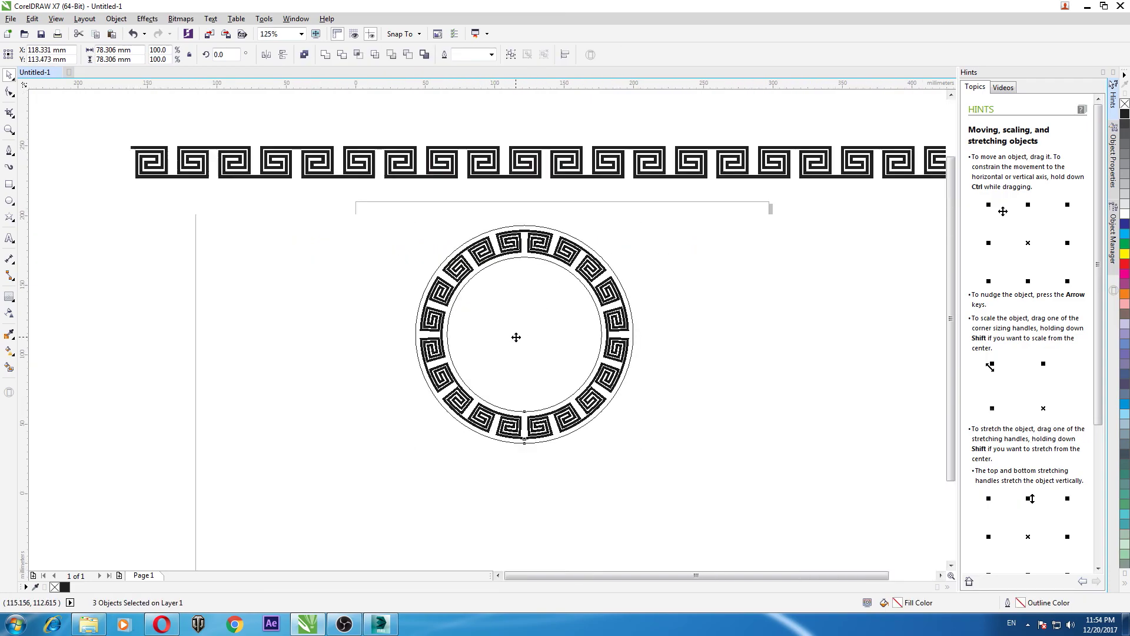
{"action": "scroll", "coordinate": [518, 334], "scroll_direction": "down", "scroll_amount": 1}
{"action": "left_click_drag", "start_coordinate": [519, 335], "coordinate": [418, 262]}
{"action": "left_click", "coordinate": [550, 275]}
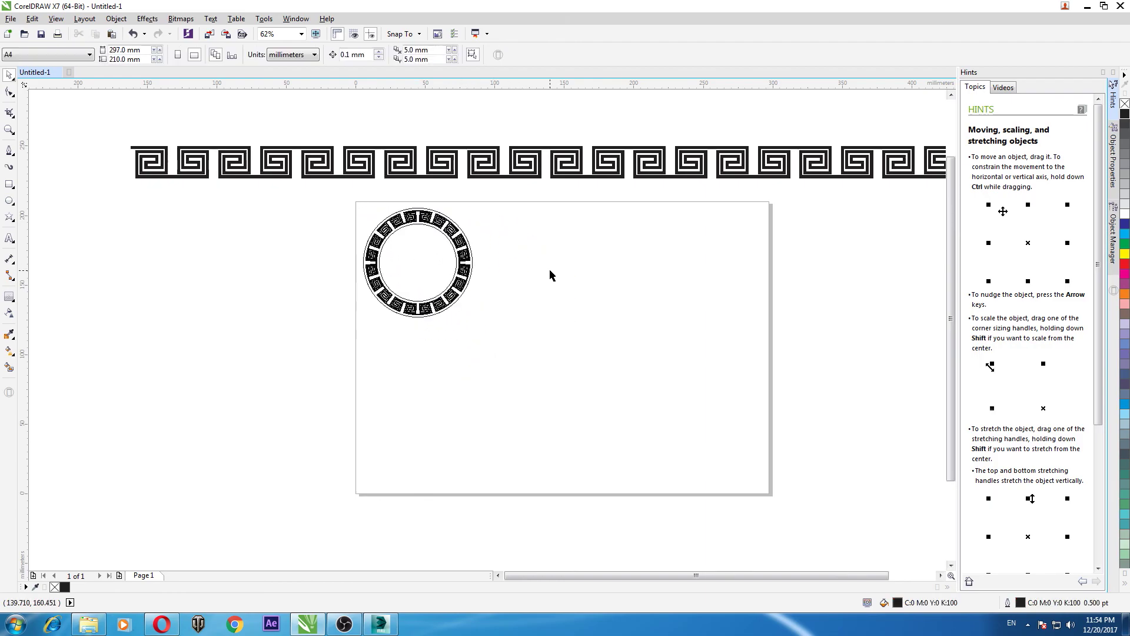